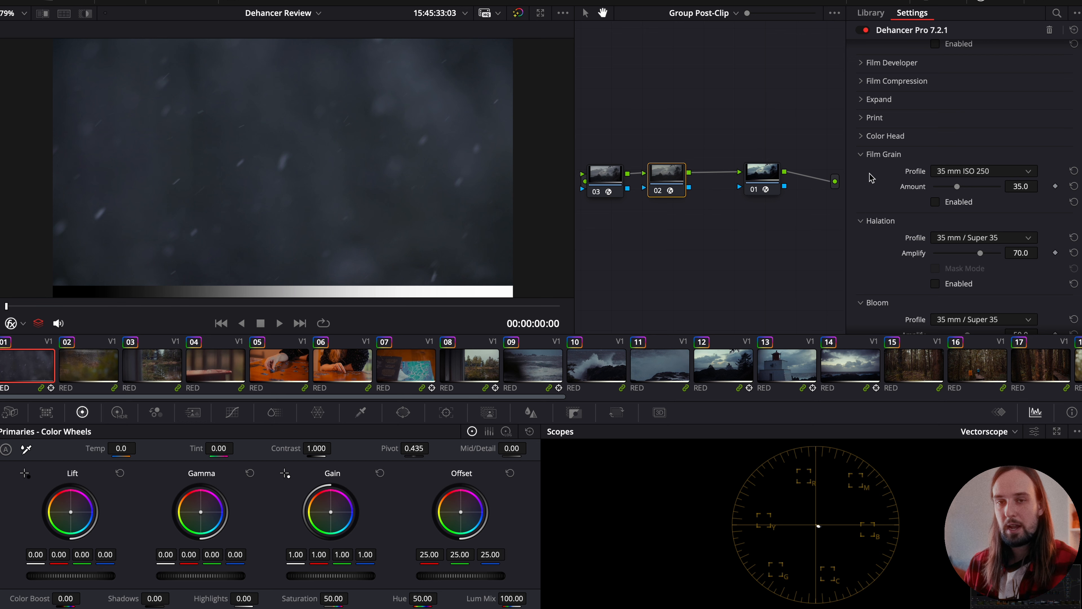
- Look through the Dehancer effect sections and collapse Film Grain, Halation and Bloom
{"action": "scroll", "coordinate": [871, 234], "scroll_direction": "down", "scroll_amount": 5}
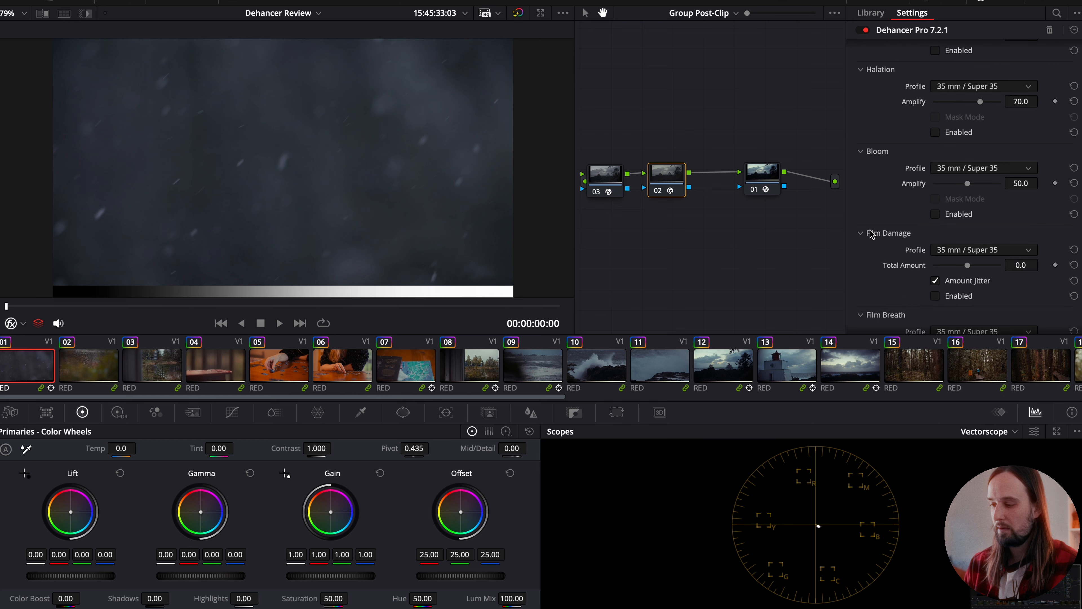
{"action": "scroll", "coordinate": [897, 234], "scroll_direction": "down", "scroll_amount": 5}
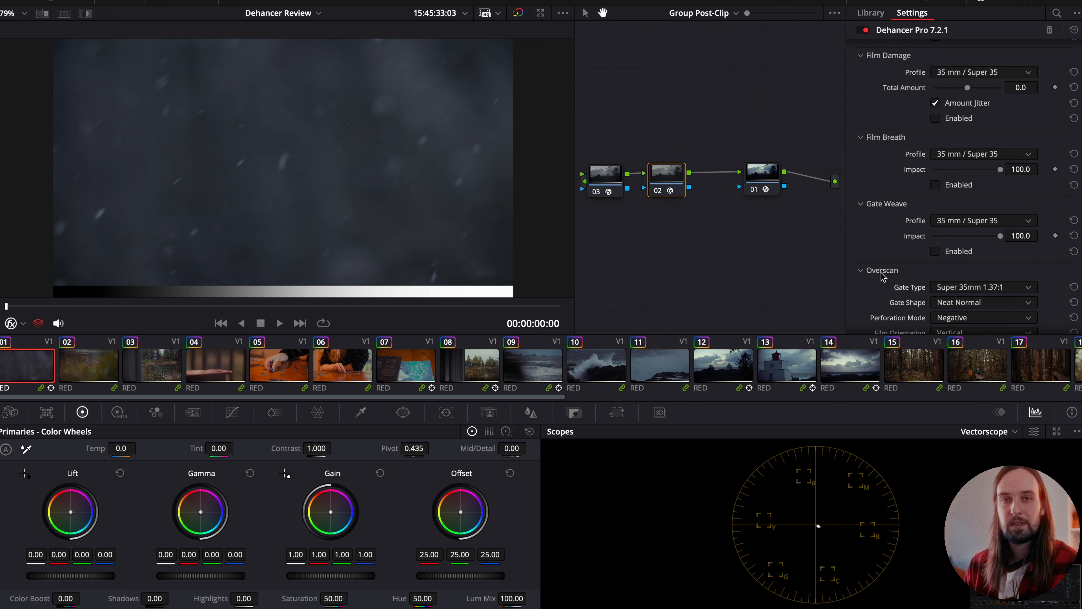
{"action": "scroll", "coordinate": [882, 276], "scroll_direction": "up", "scroll_amount": 6}
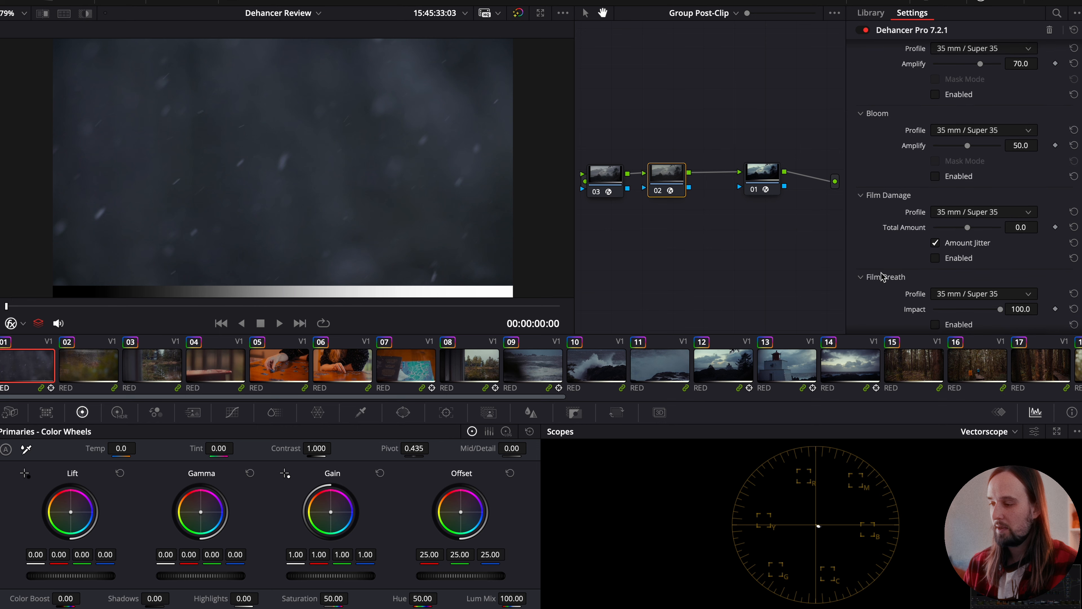
{"action": "scroll", "coordinate": [882, 276], "scroll_direction": "up", "scroll_amount": 2}
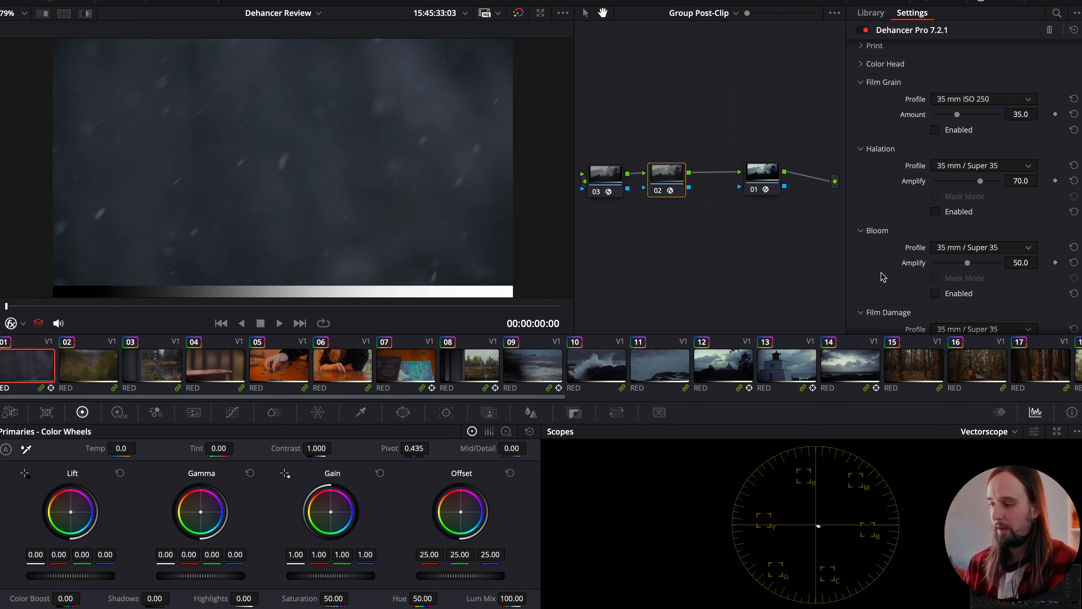
{"action": "left_click", "coordinate": [862, 83]}
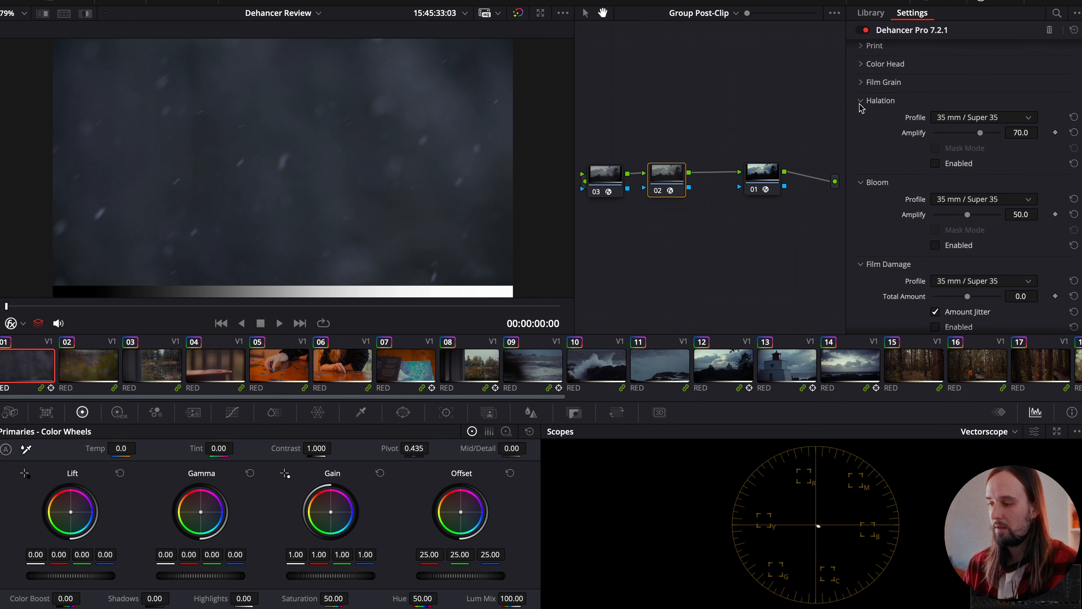
{"action": "left_click", "coordinate": [861, 101]}
{"action": "left_click", "coordinate": [860, 121]}
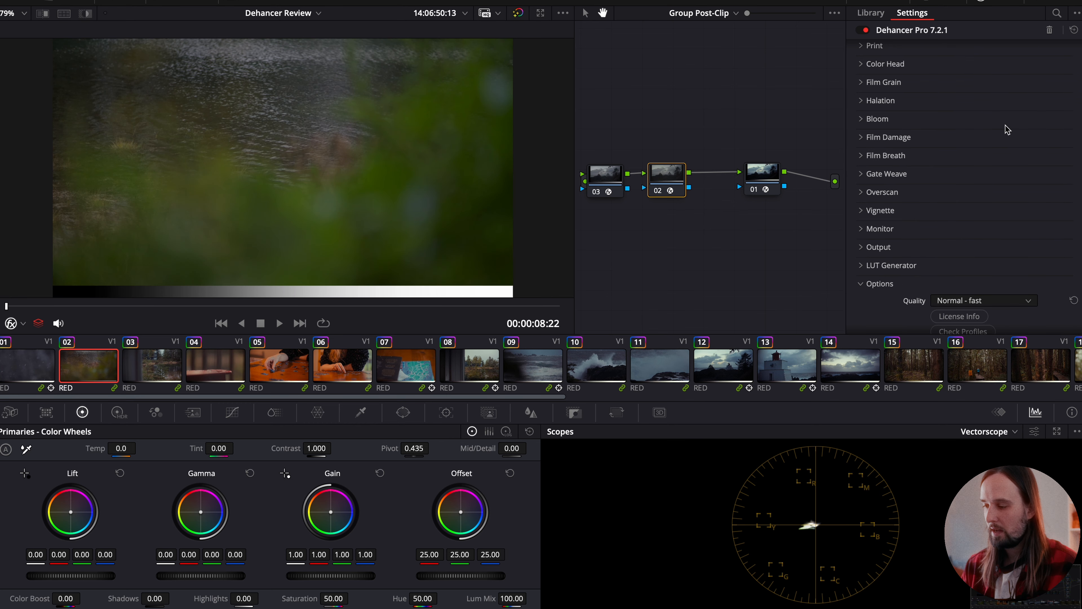
- Enable the Film emulation in the Dehancer effect on node 02
{"action": "scroll", "coordinate": [1006, 128], "scroll_direction": "up", "scroll_amount": 6}
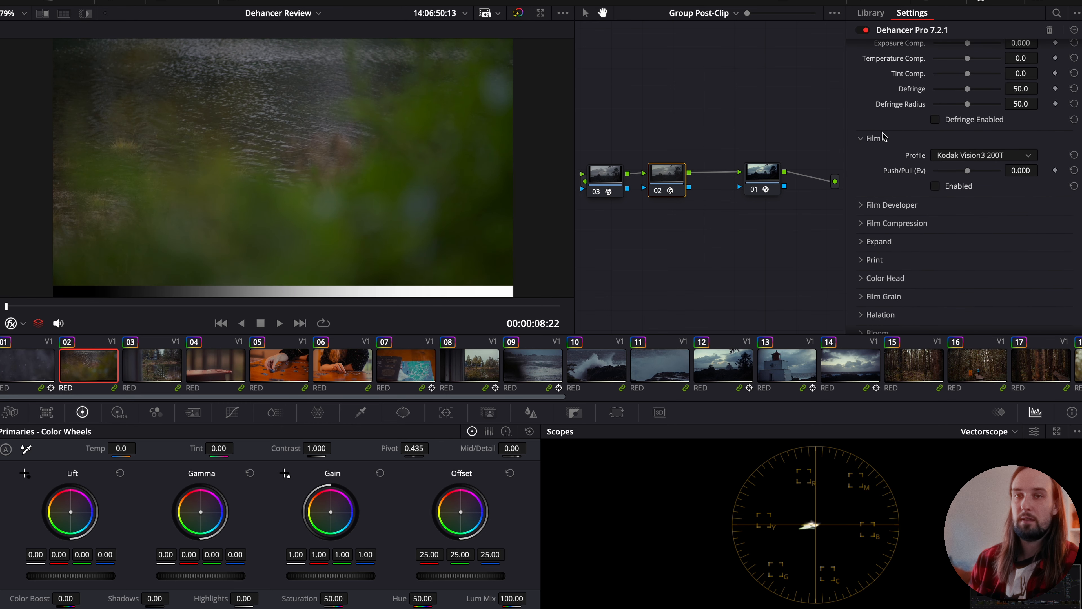
{"action": "scroll", "coordinate": [882, 136], "scroll_direction": "up", "scroll_amount": 3}
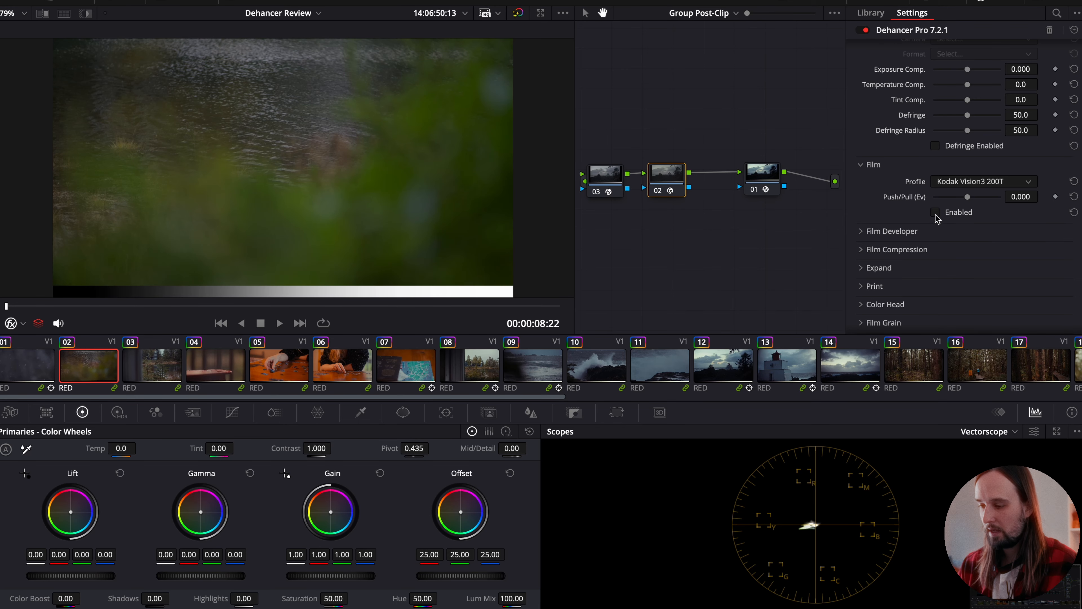
{"action": "left_click", "coordinate": [935, 213]}
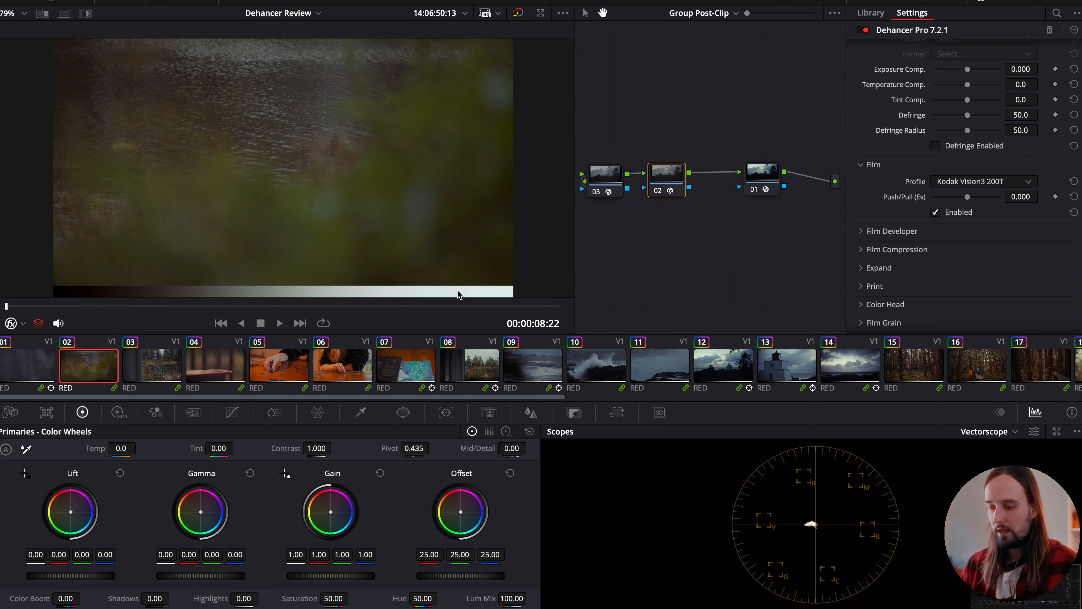
- Review the film emulation on clips across the timeline, from the puzzle shots to the coast and forest shots
{"action": "left_click", "coordinate": [315, 365]}
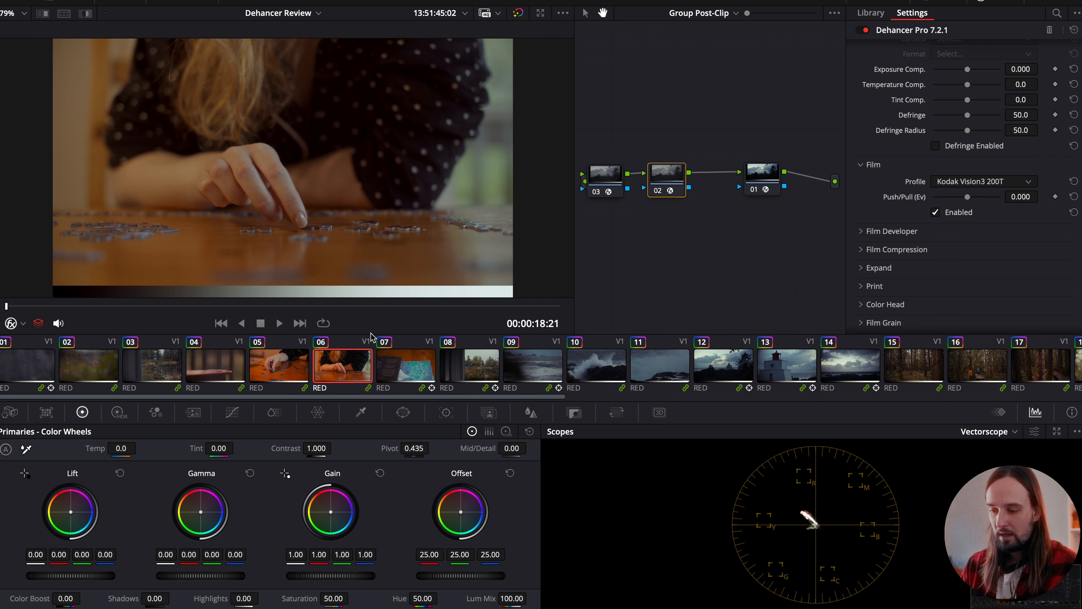
{"action": "left_click", "coordinate": [474, 361]}
{"action": "left_click", "coordinate": [587, 363]}
{"action": "left_click", "coordinate": [679, 361]}
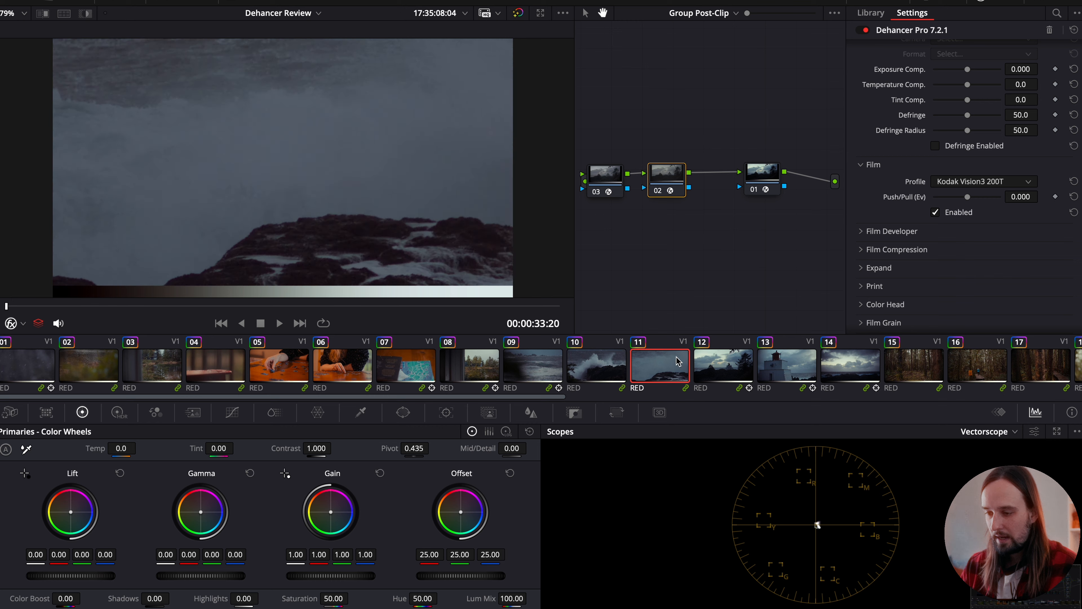
{"action": "left_click", "coordinate": [751, 366]}
{"action": "left_click", "coordinate": [823, 366]}
{"action": "left_click", "coordinate": [904, 364]}
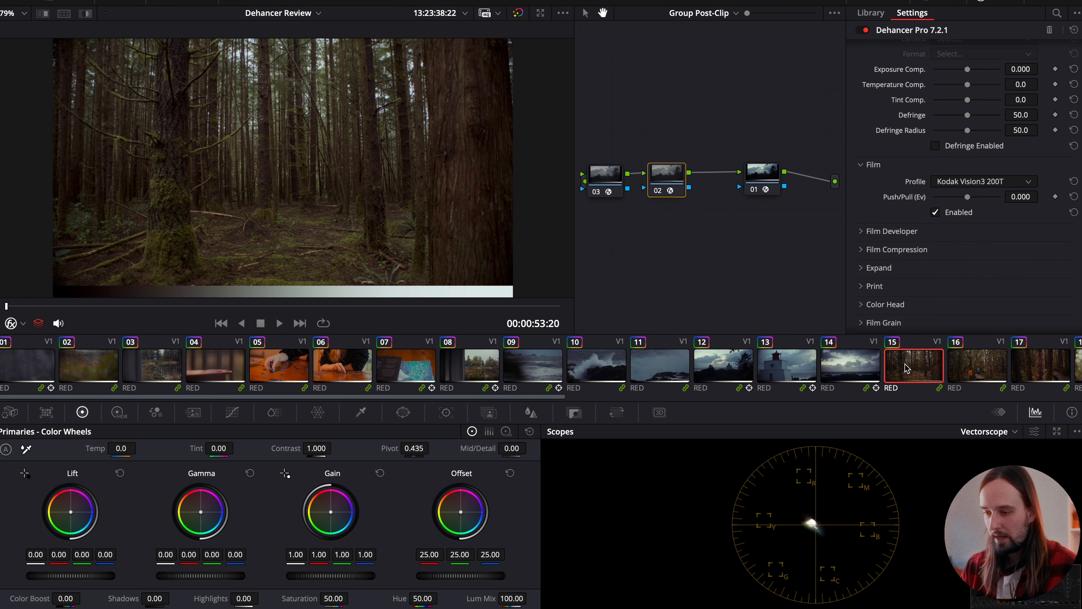
{"action": "scroll", "coordinate": [904, 364], "scroll_direction": "right", "scroll_amount": 5}
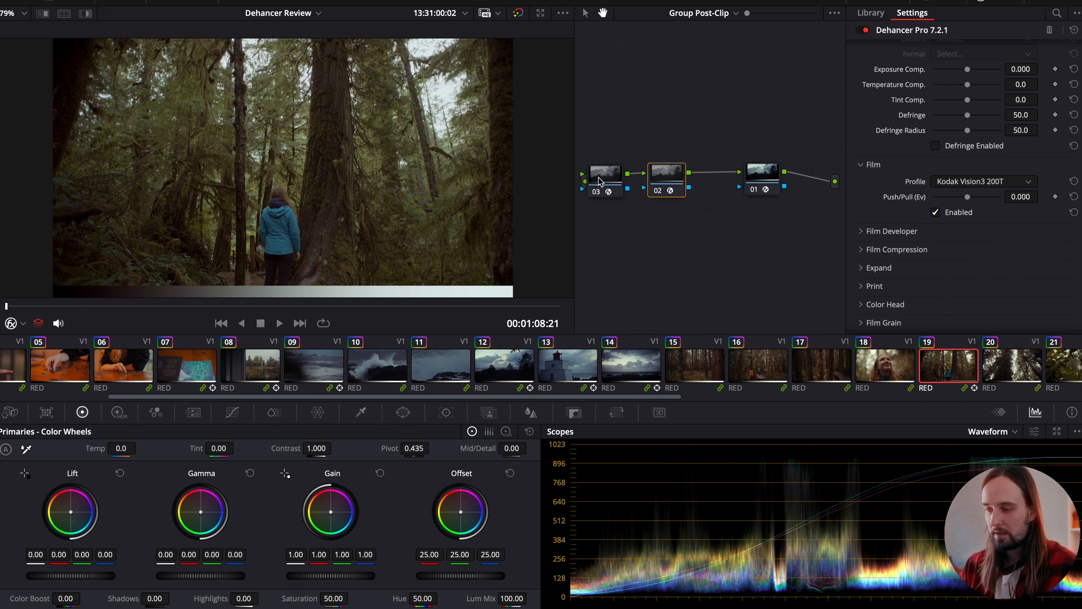
- Toggle the grayscale ramp node 03 off and back on to compare the forest clip with and without it
{"action": "left_click", "coordinate": [601, 182]}
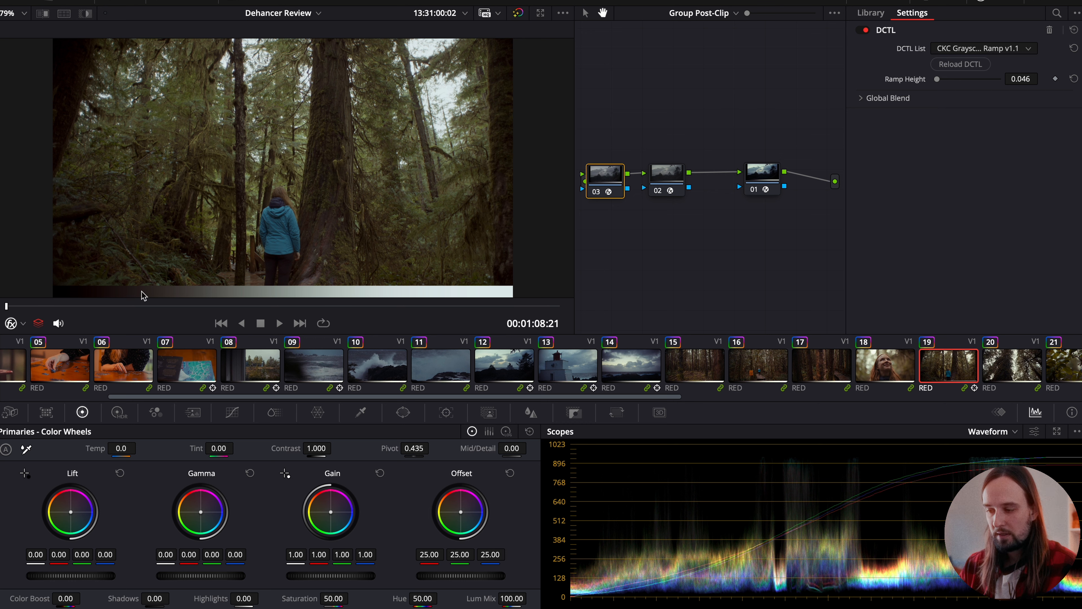
{"action": "key", "text": "ctrl+d"}
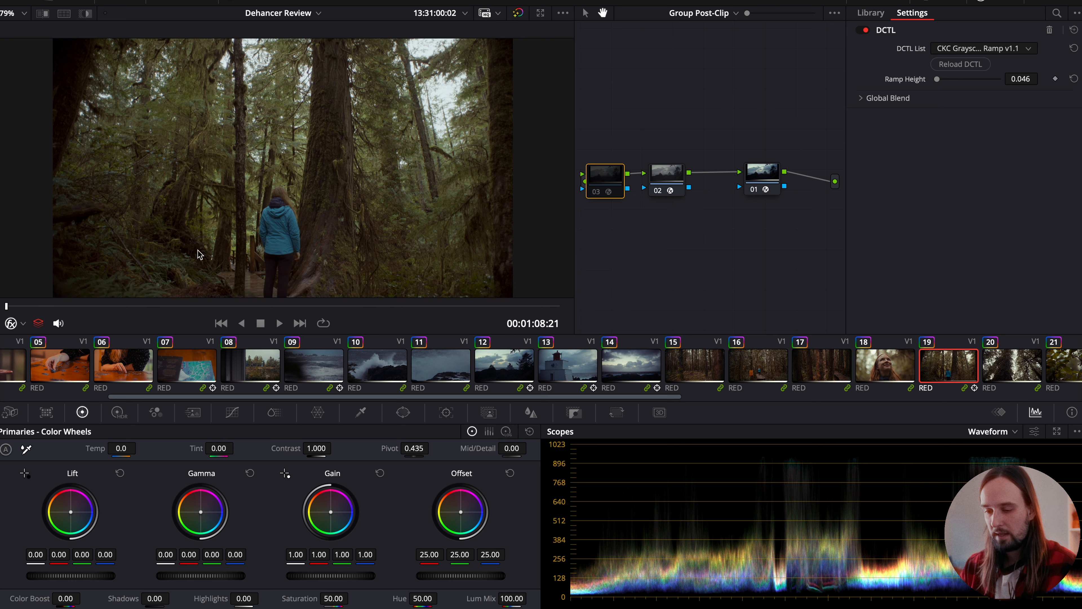
{"action": "key", "text": "ctrl+d"}
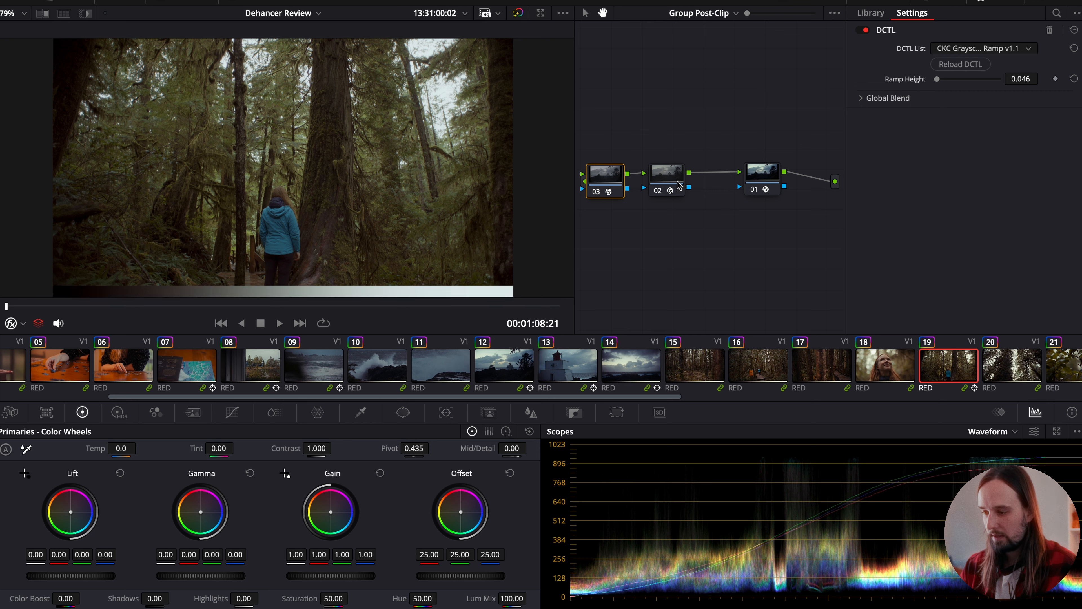
- Toggle the Dehancer node 02 off and on, comparing the grayscale ramp's curve on the waveform scope
{"action": "left_click", "coordinate": [670, 194]}
{"action": "key", "text": "ctrl+d"}
{"action": "left_click", "coordinate": [620, 184]}
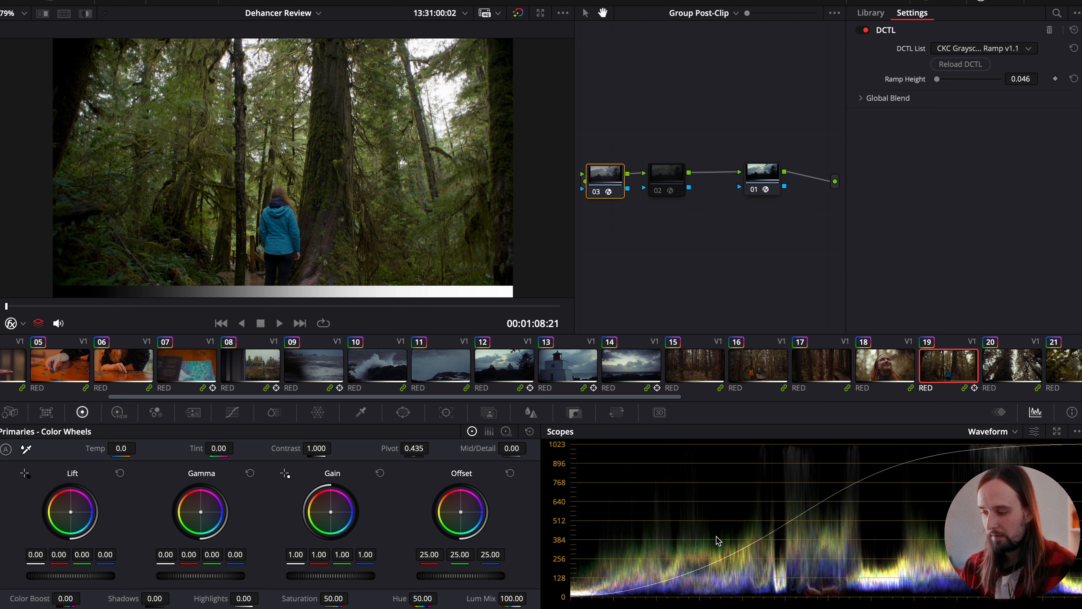
{"action": "left_click", "coordinate": [658, 182]}
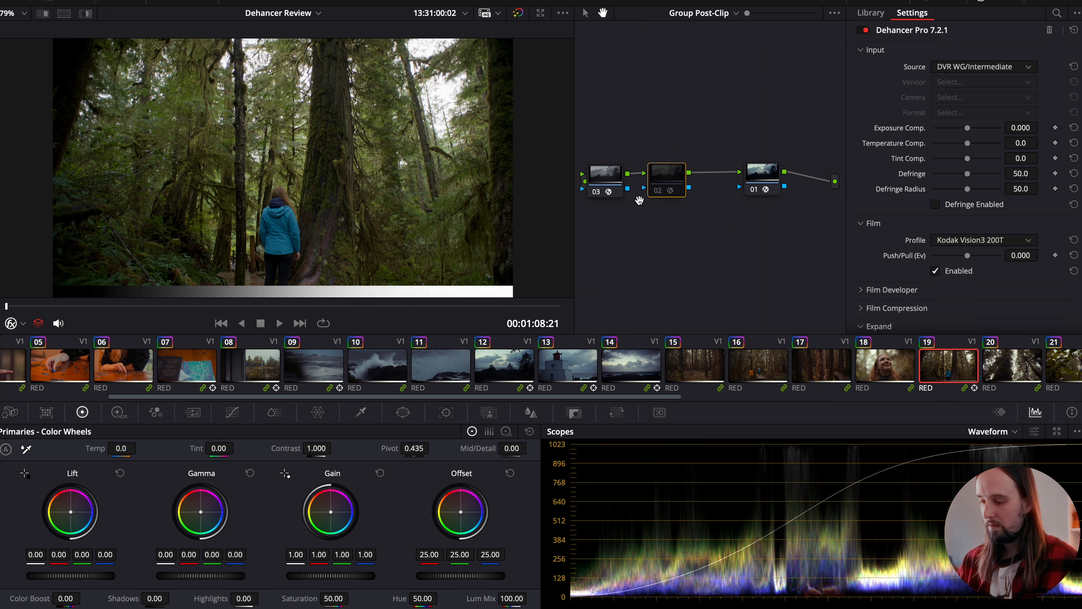
{"action": "key", "text": "ctrl+d"}
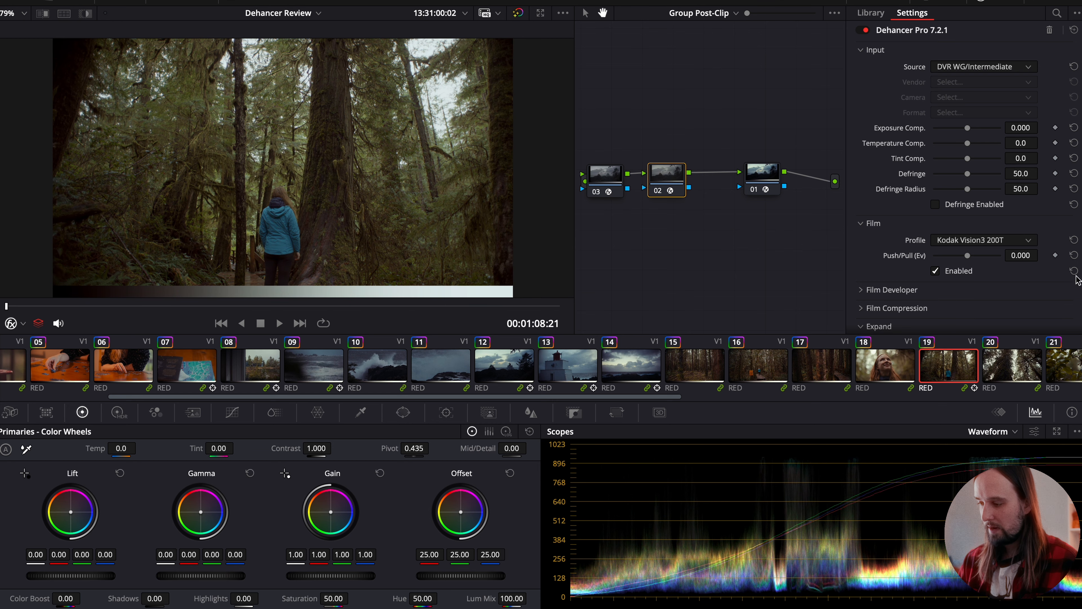
{"action": "scroll", "coordinate": [991, 248], "scroll_direction": "down", "scroll_amount": 4}
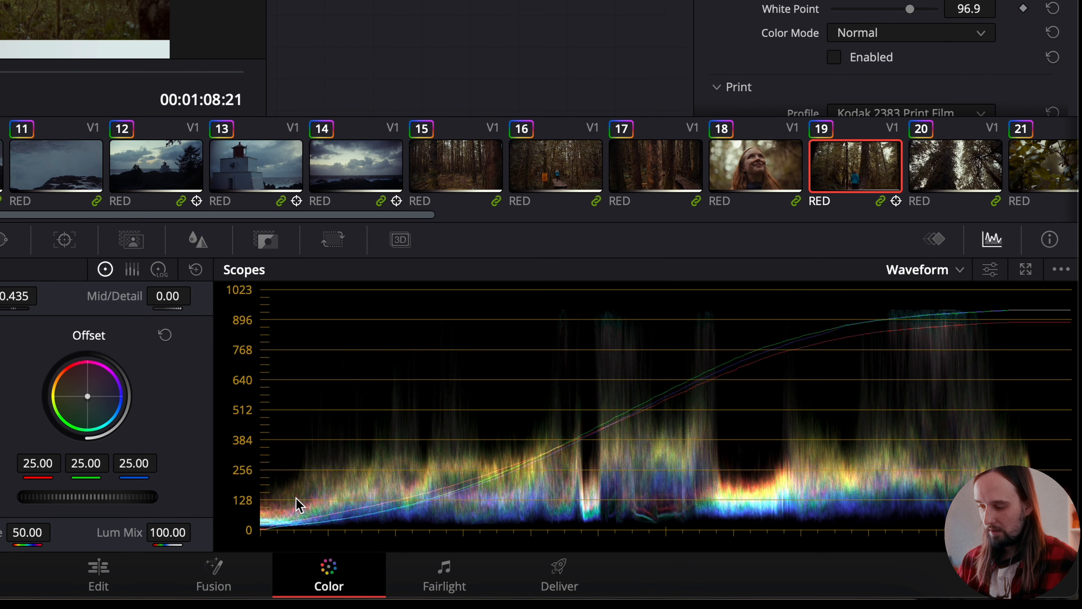
{"action": "key", "text": "super+d"}
{"action": "key", "text": "super+d"}
{"action": "key", "text": "super+d"}
{"action": "key", "text": "super+d"}
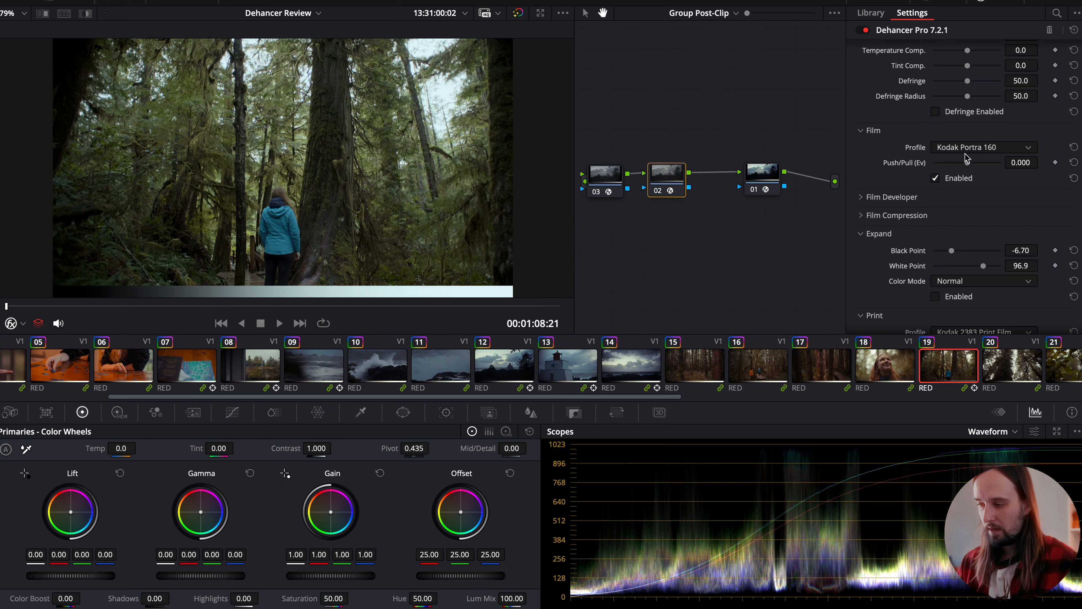
- Try the Kodak Portra 400 film profile and switch it to Kodak Portra 800
{"action": "left_click", "coordinate": [966, 147]}
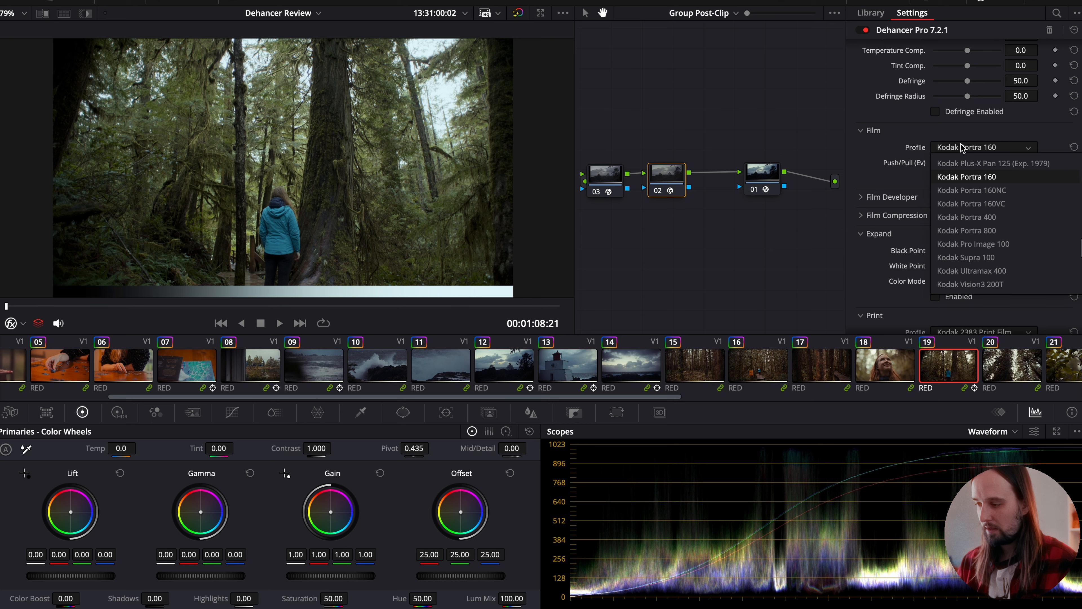
{"action": "left_click", "coordinate": [966, 217]}
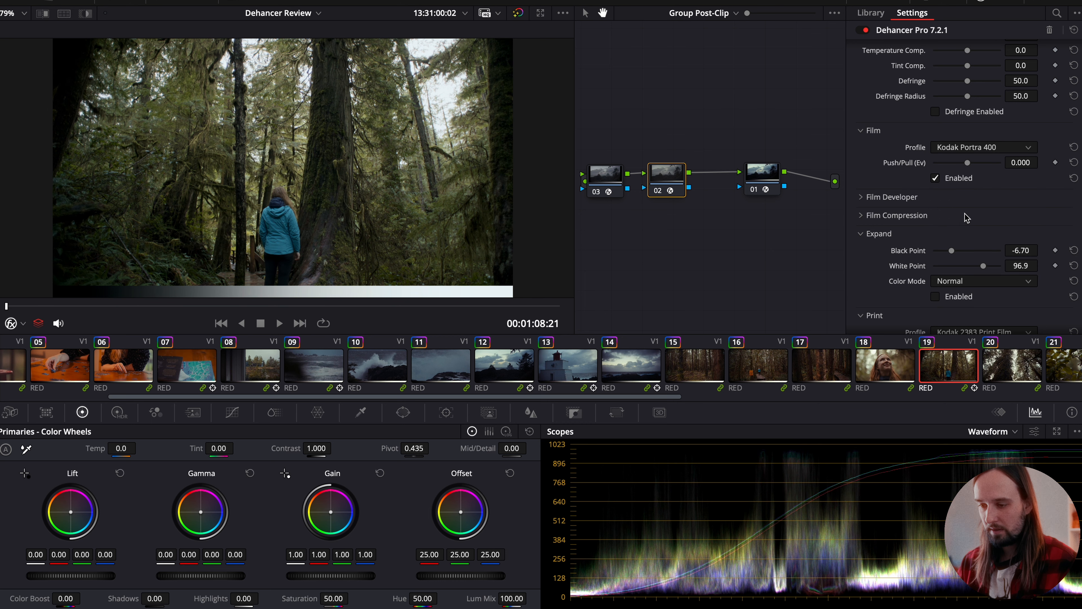
{"action": "left_click", "coordinate": [956, 148]}
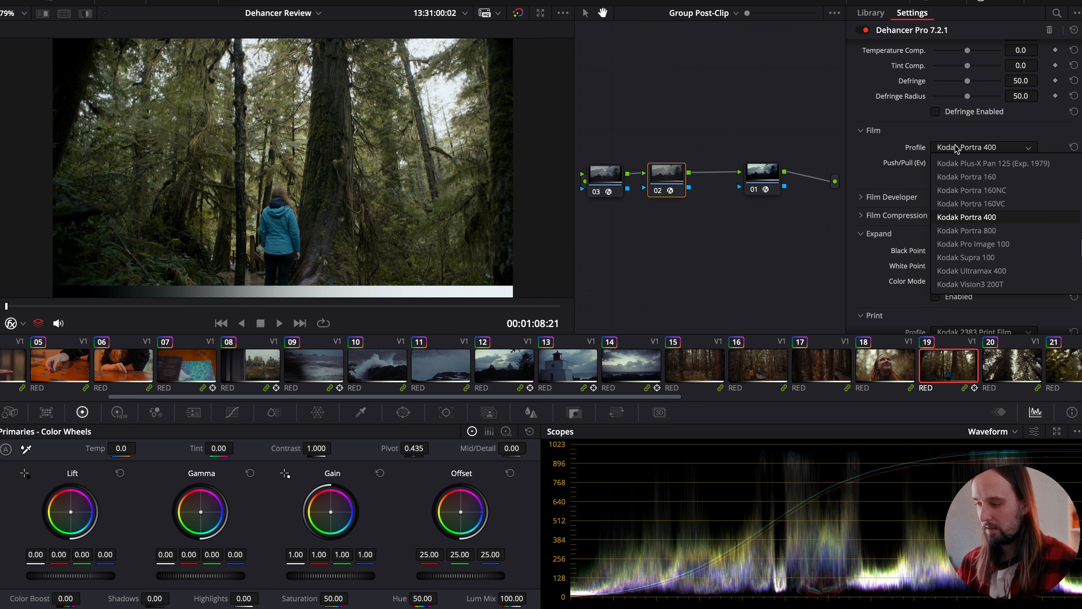
{"action": "left_click", "coordinate": [963, 230]}
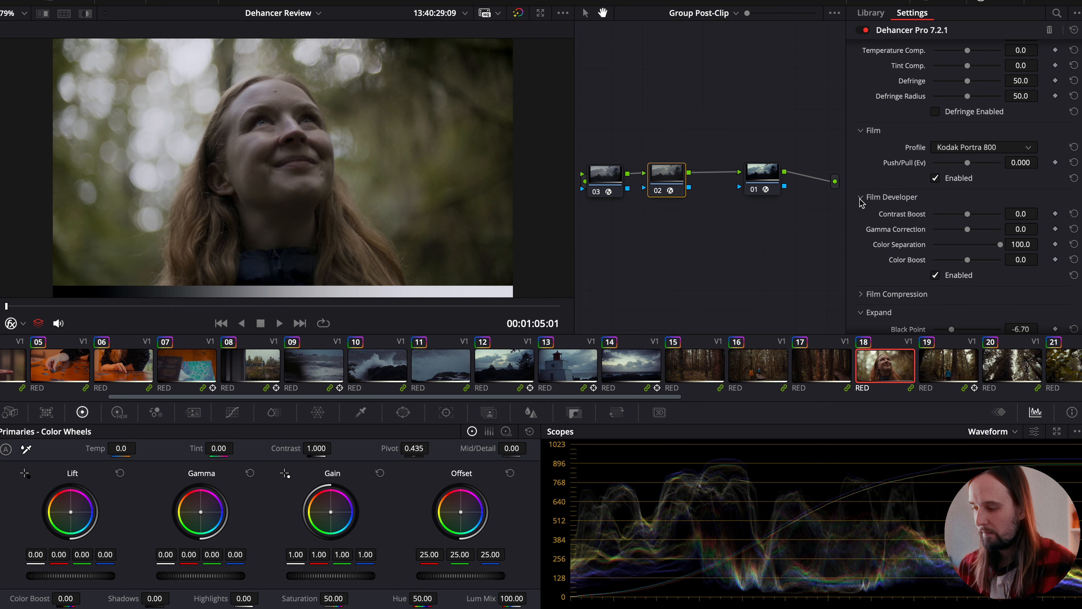
- Collapse the Expand section and enable the Print emulation in the Dehancer effect
{"action": "left_click", "coordinate": [860, 198]}
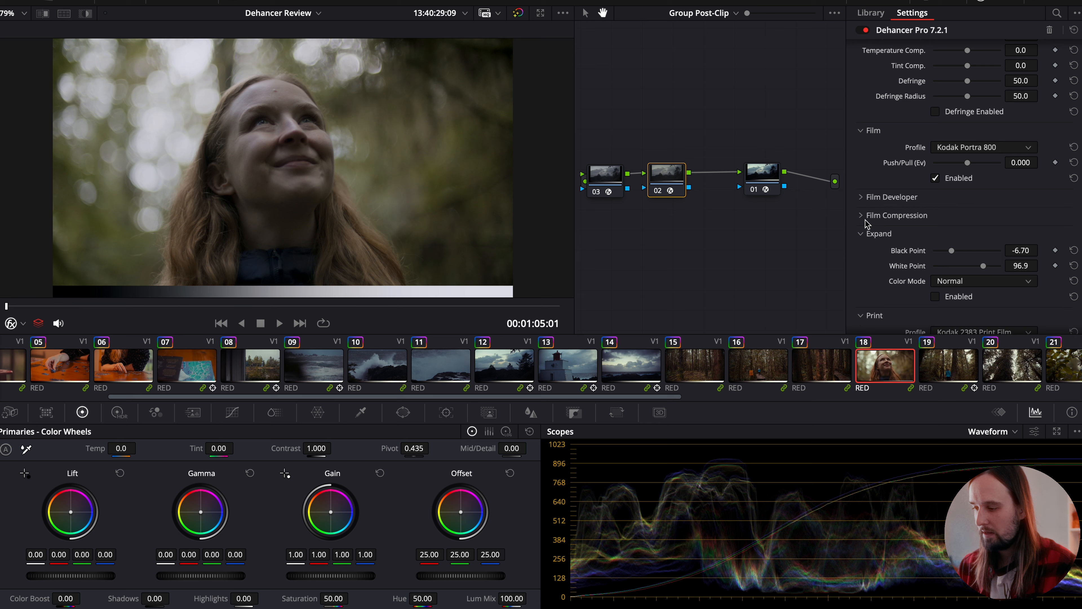
{"action": "left_click", "coordinate": [860, 234]}
{"action": "scroll", "coordinate": [861, 237], "scroll_direction": "down", "scroll_amount": 2}
{"action": "scroll", "coordinate": [947, 268], "scroll_direction": "down", "scroll_amount": 2}
{"action": "left_click", "coordinate": [934, 264]}
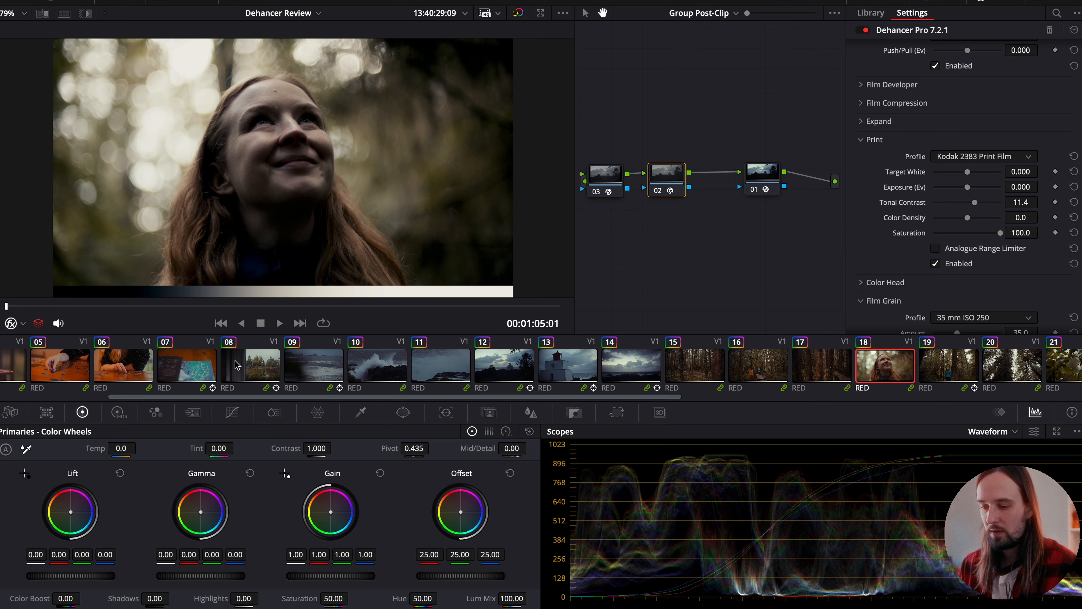
- Review the print emulation on the first six clips of the timeline, finishing on clip 04
{"action": "scroll", "coordinate": [236, 365], "scroll_direction": "up", "scroll_amount": 5}
{"action": "left_click", "coordinate": [218, 362]}
{"action": "left_click", "coordinate": [296, 363]}
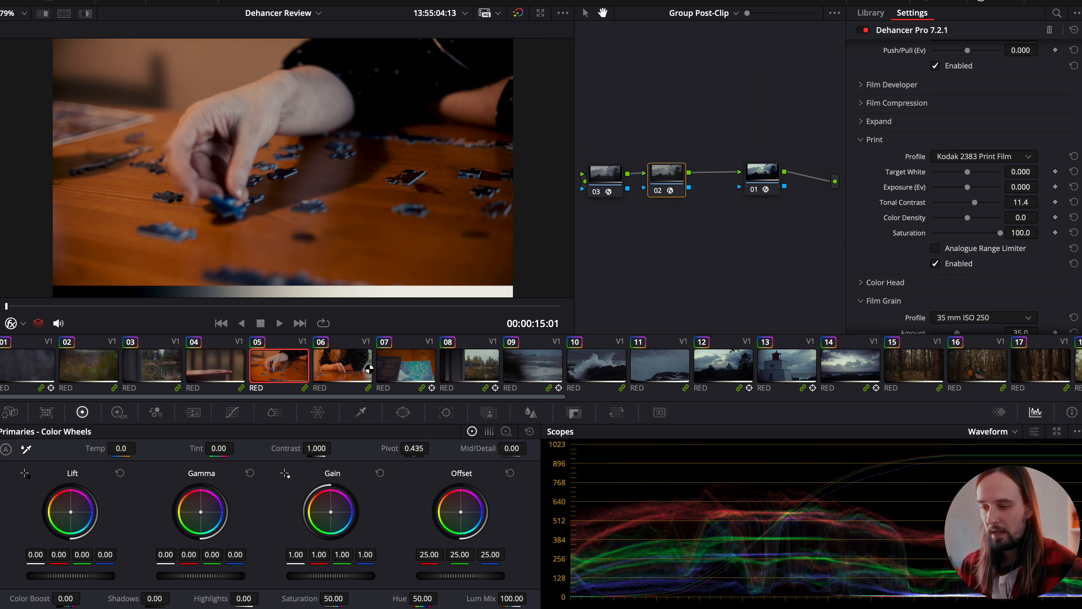
{"action": "left_click", "coordinate": [369, 369]}
{"action": "left_click", "coordinate": [221, 366]}
{"action": "left_click", "coordinate": [144, 368]}
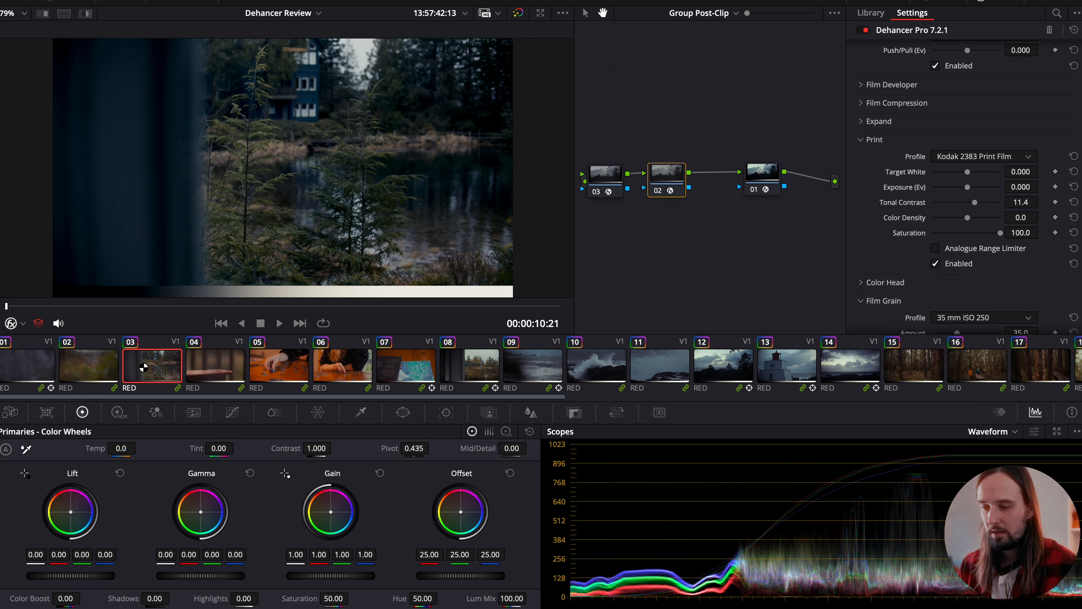
{"action": "left_click", "coordinate": [88, 365]}
{"action": "left_click", "coordinate": [32, 365]}
{"action": "left_click", "coordinate": [104, 366]}
{"action": "left_click", "coordinate": [142, 365]}
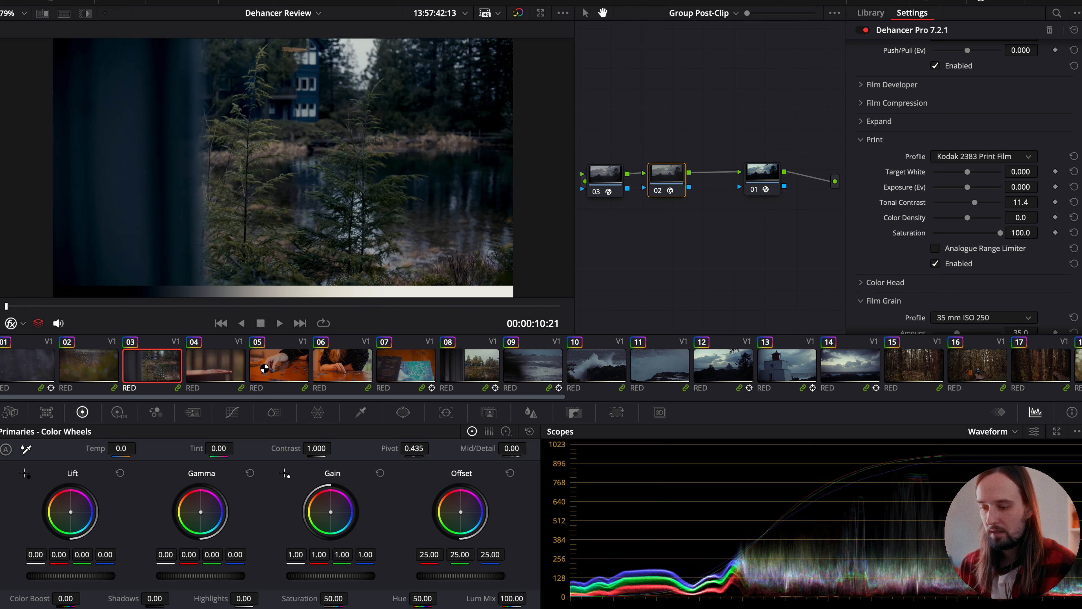
{"action": "left_click", "coordinate": [222, 366]}
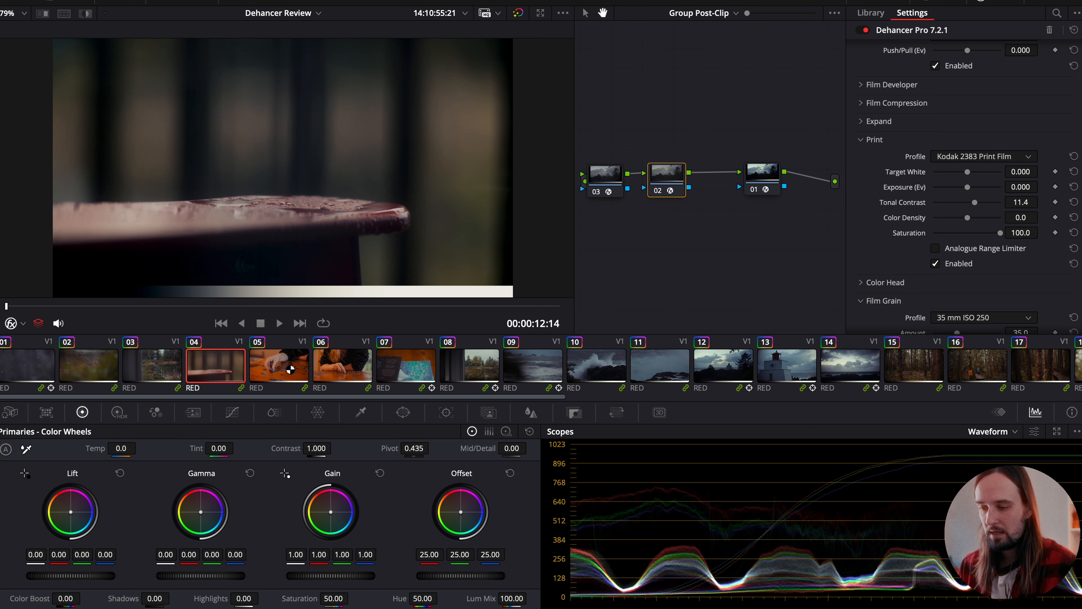
- Enable the Analogue Range Limiter for the print and check the look on clips 05 through 11
{"action": "left_click", "coordinate": [935, 249]}
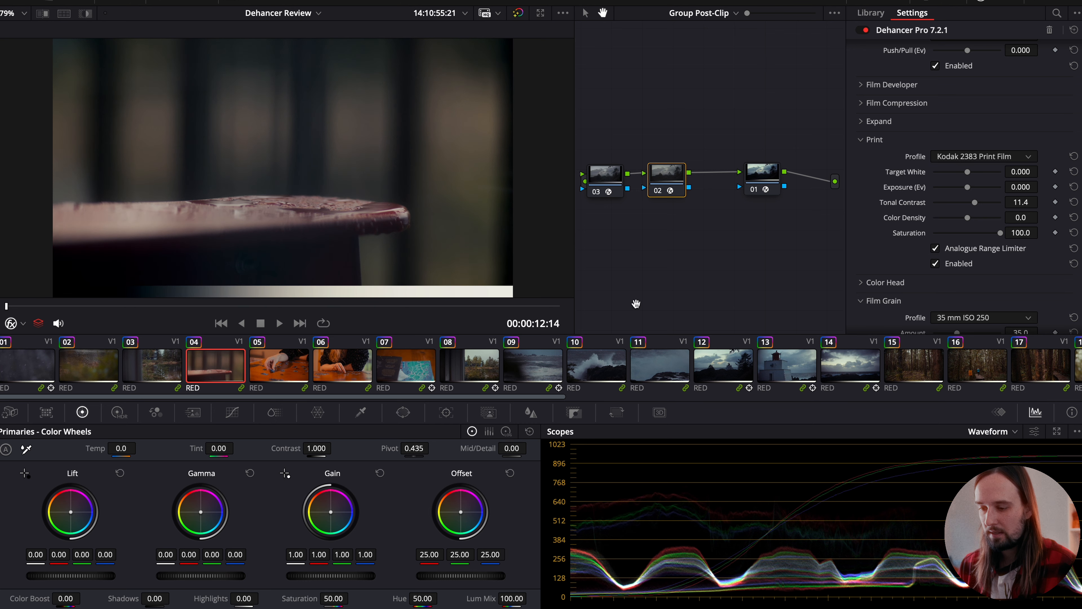
{"action": "left_click", "coordinate": [289, 361]}
{"action": "left_click", "coordinate": [341, 363]}
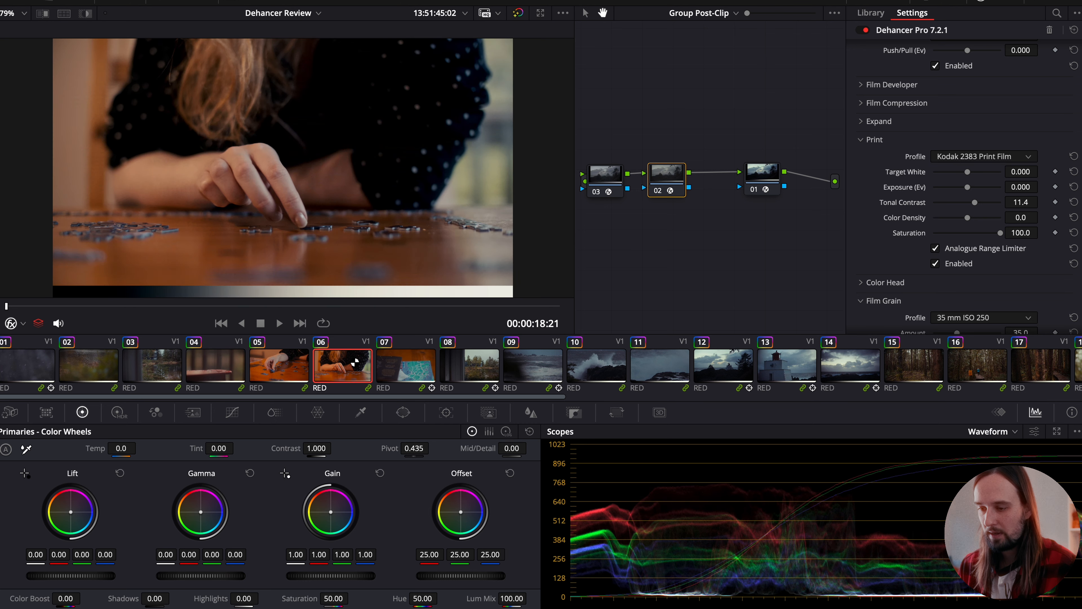
{"action": "left_click", "coordinate": [403, 365]}
{"action": "left_click", "coordinate": [464, 368]}
{"action": "left_click", "coordinate": [540, 367]}
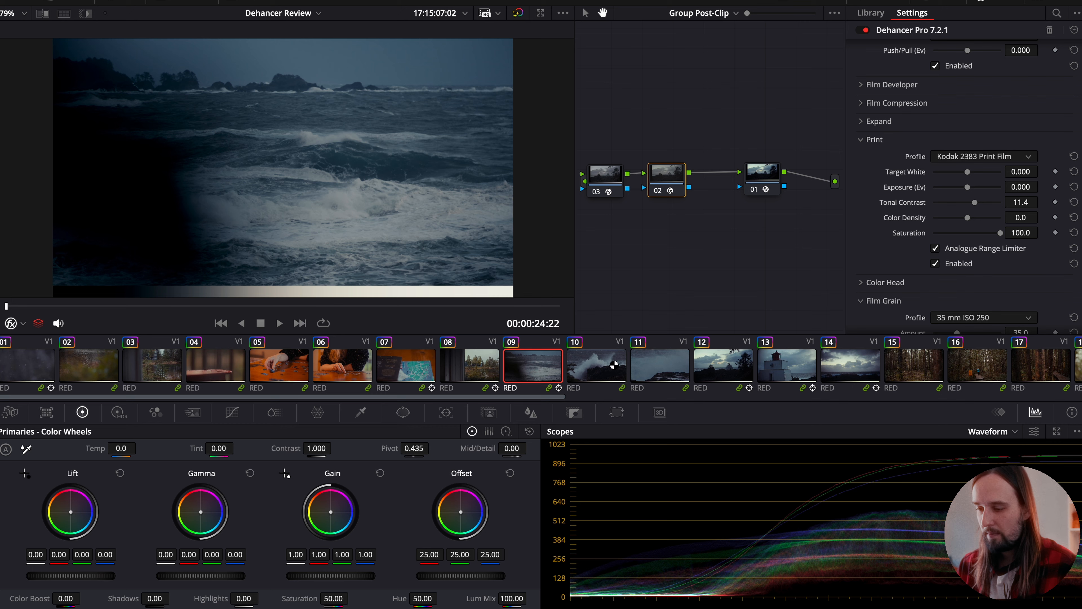
{"action": "left_click", "coordinate": [614, 365]}
{"action": "left_click", "coordinate": [677, 365]}
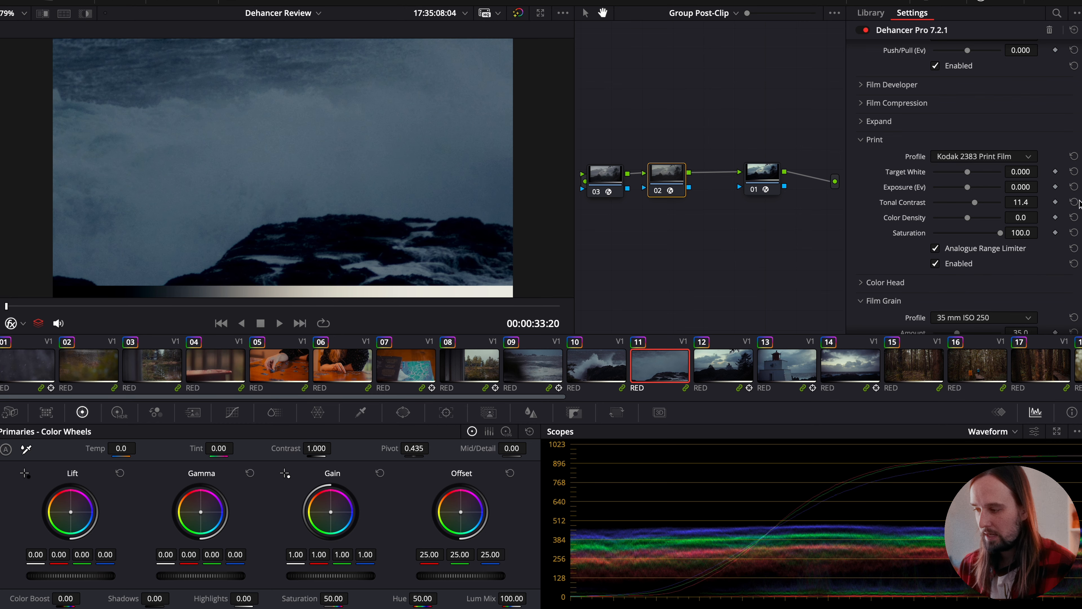
- Reset the print's Tonal Contrast to 0.0 and check the look on clip 06
{"action": "left_click", "coordinate": [1074, 202]}
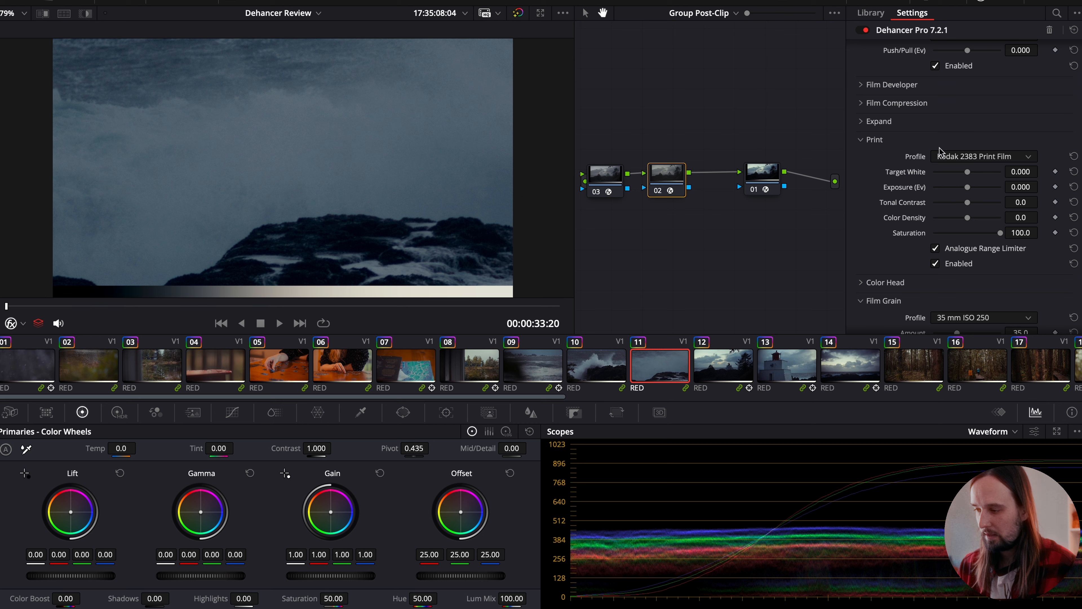
{"action": "left_click", "coordinate": [402, 372]}
{"action": "left_click", "coordinate": [339, 372]}
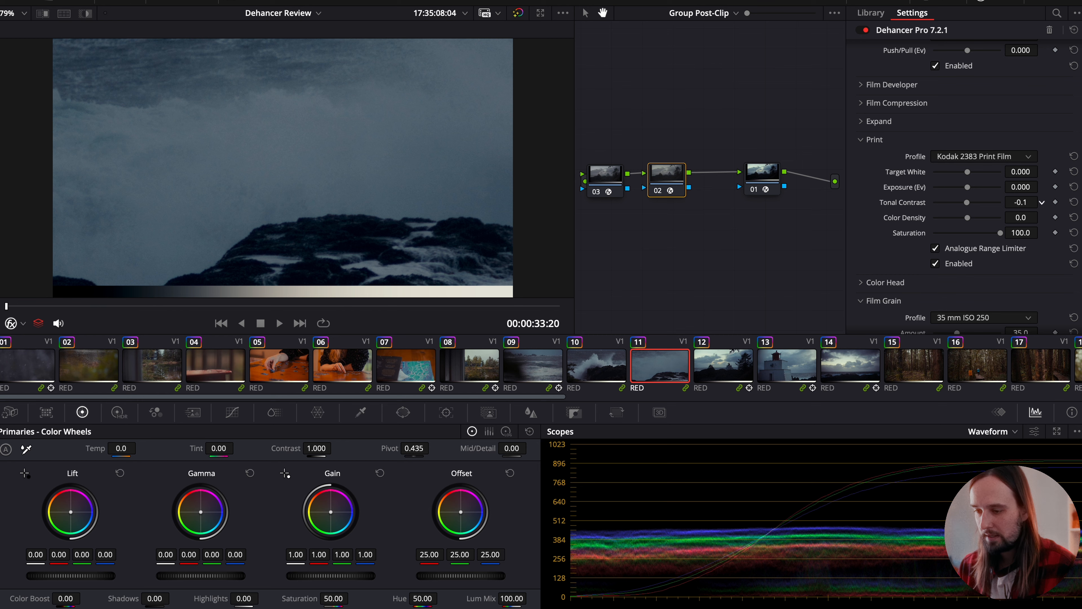
- Try a Tonal Contrast of -2.1 for the print, check it on clip 12, and reset the parameter
{"action": "left_click_drag", "start_coordinate": [1020, 202], "coordinate": [1012, 202]}
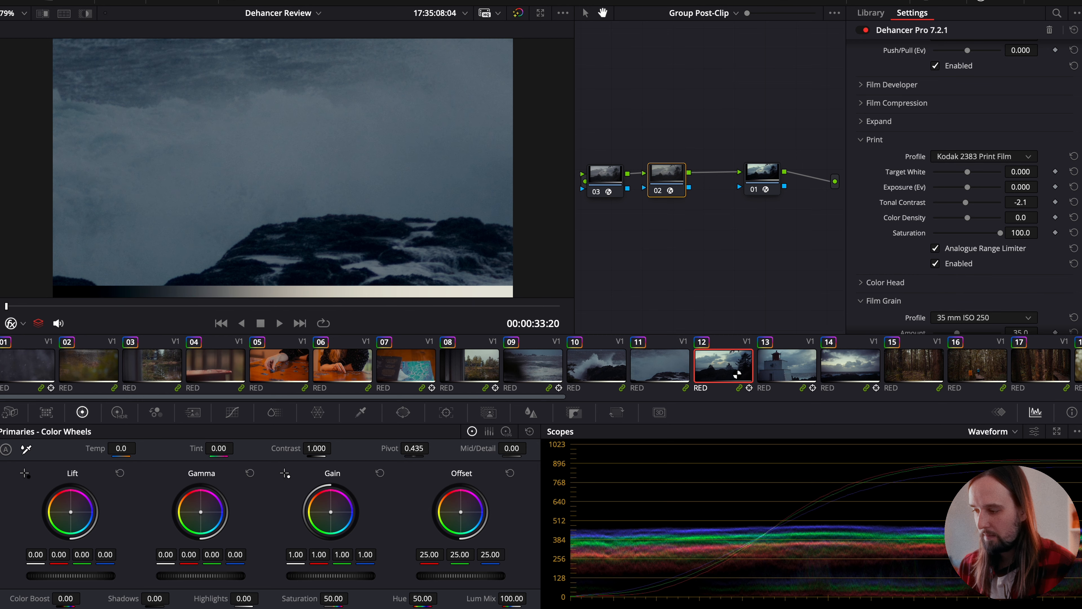
{"action": "left_click", "coordinate": [736, 374]}
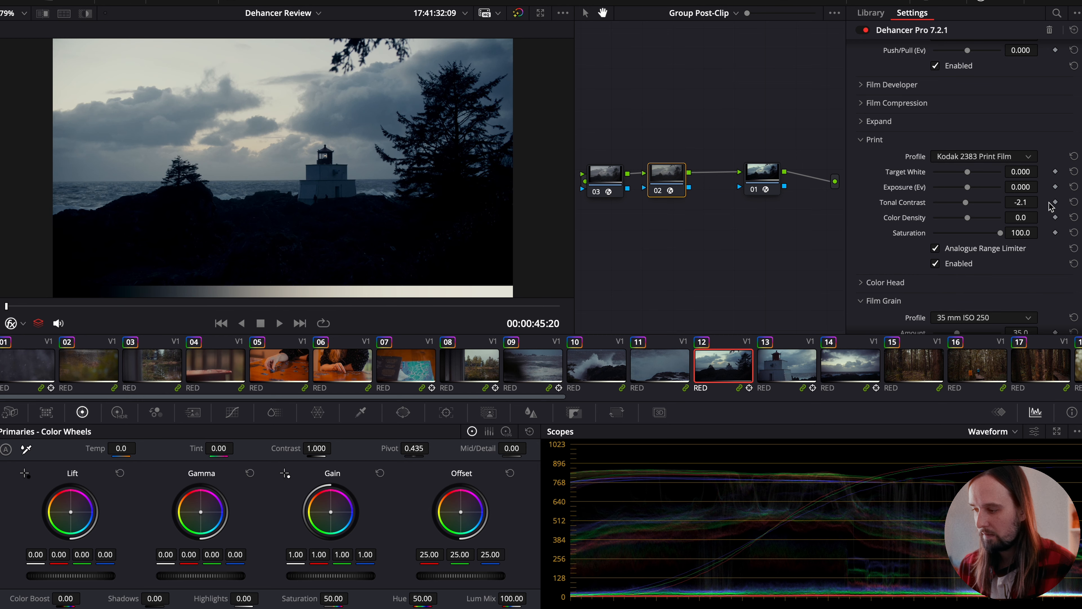
{"action": "left_click", "coordinate": [1074, 202]}
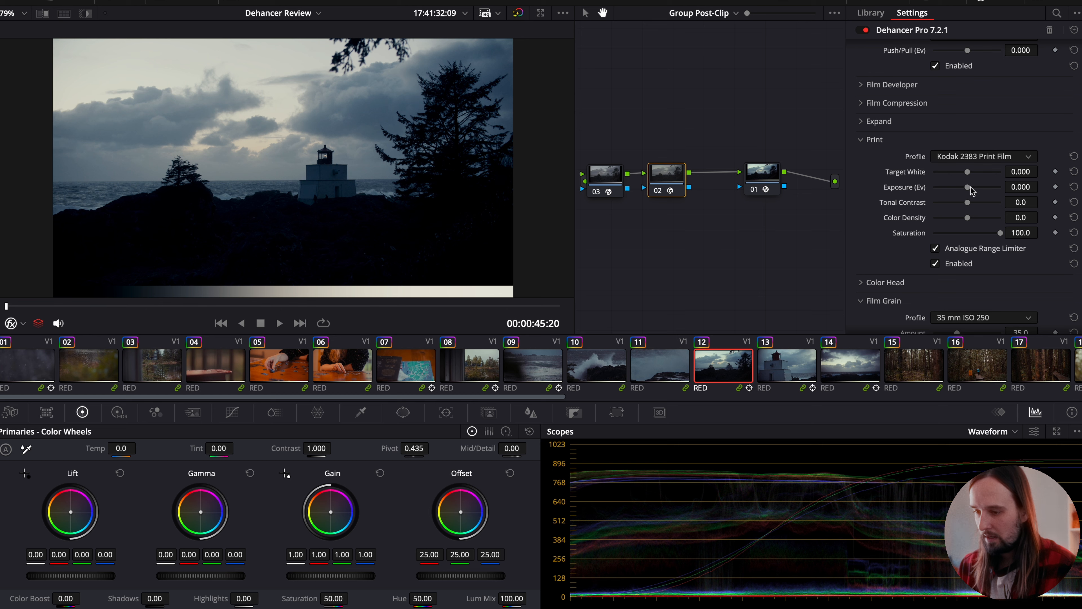
- Try a print Exposure of 0.744 Ev, check it on clips 12 through 15, and reset the exposure
{"action": "left_click_drag", "start_coordinate": [969, 188], "coordinate": [976, 188]}
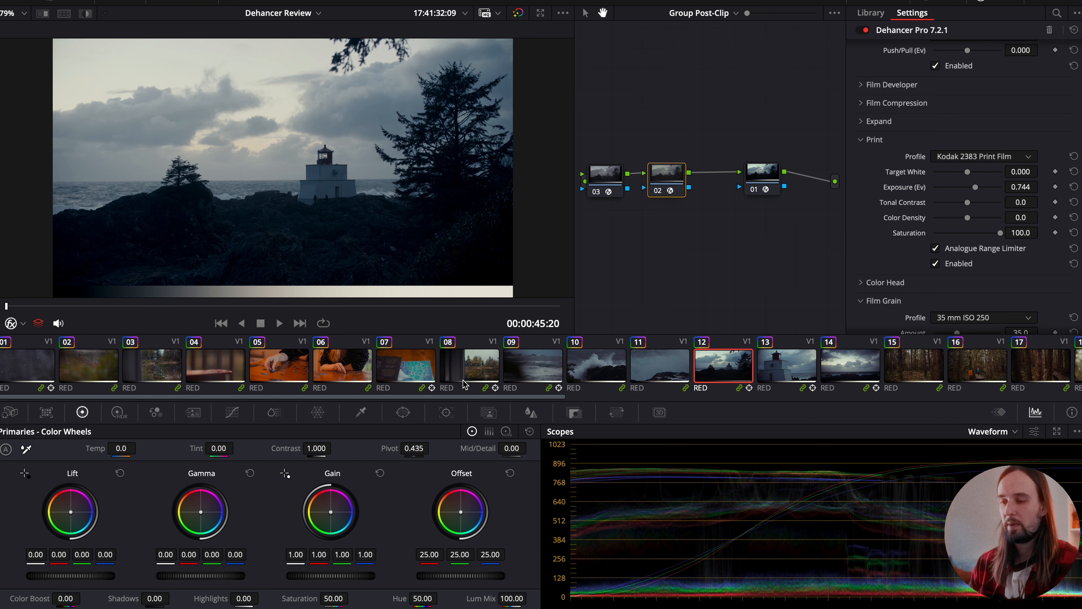
{"action": "left_click", "coordinate": [805, 360]}
{"action": "left_click", "coordinate": [852, 367]}
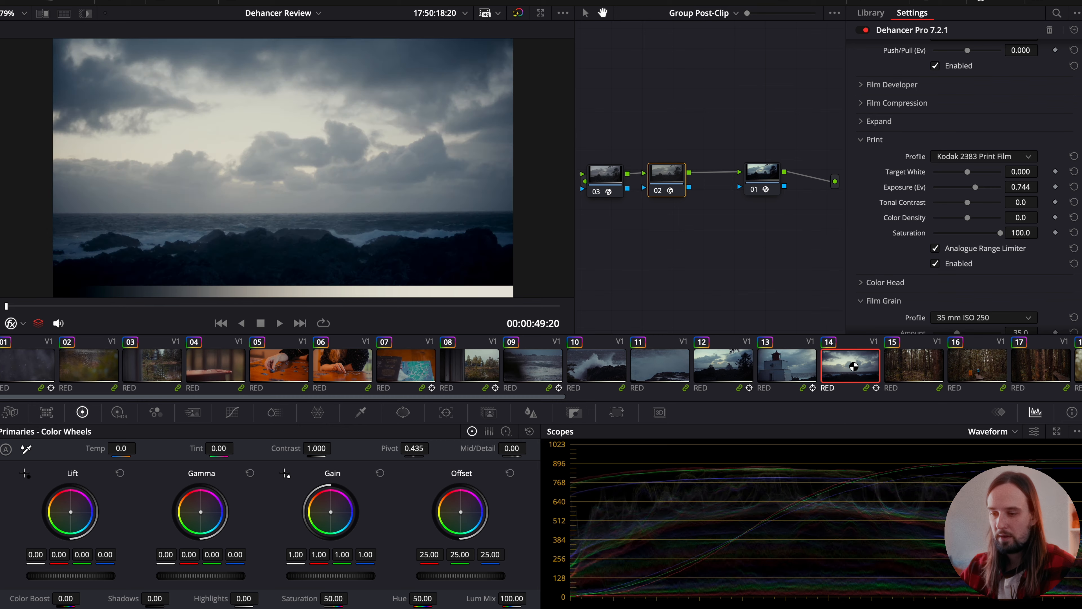
{"action": "left_click", "coordinate": [913, 369]}
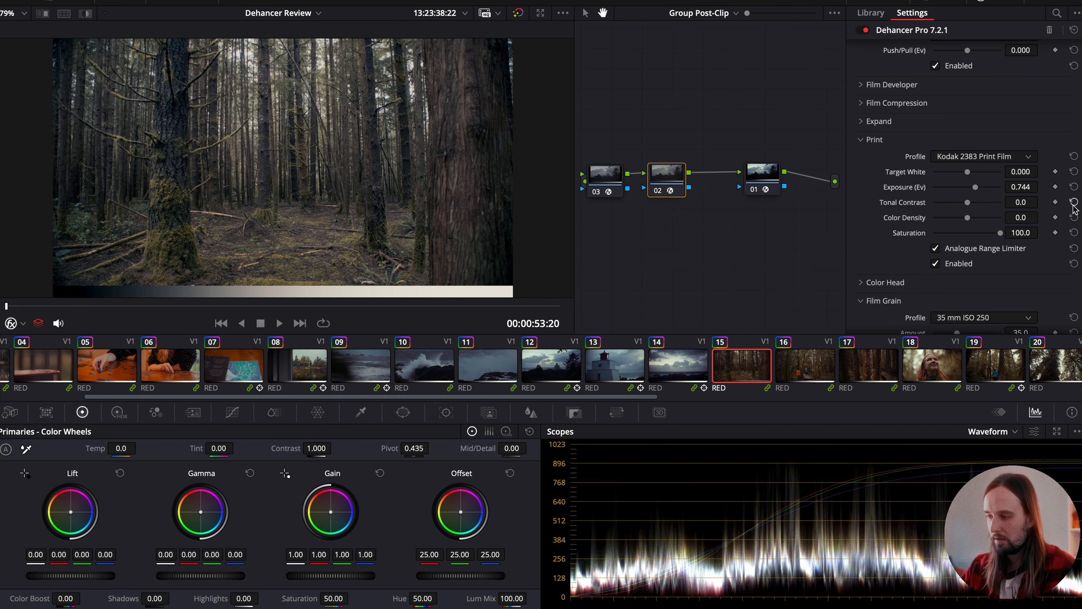
{"action": "left_click", "coordinate": [1074, 186]}
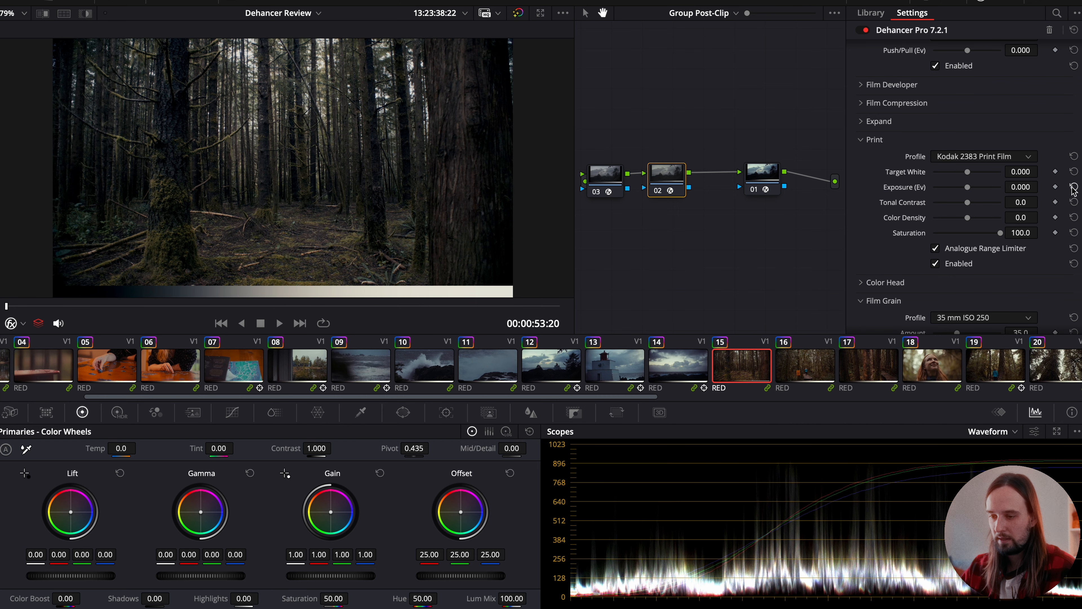
- Review the Kodak 2383 print look on clips 16 through 19
{"action": "left_click", "coordinate": [820, 367]}
{"action": "left_click", "coordinate": [876, 367]}
{"action": "left_click", "coordinate": [924, 367]}
{"action": "left_click", "coordinate": [1011, 365]}
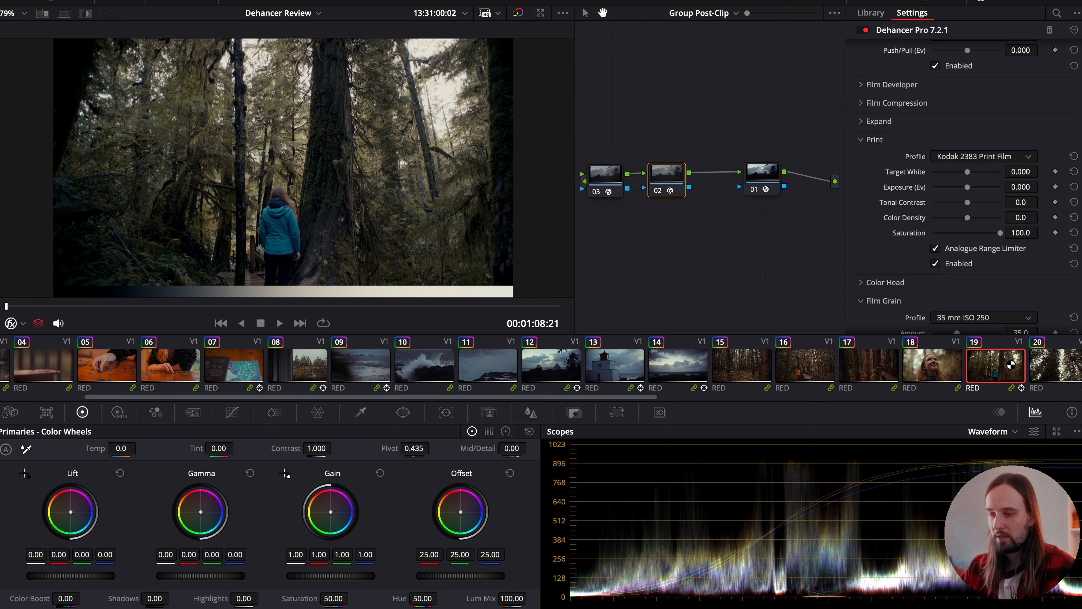
- Switch the print profile to Fujifilm 3513 Print film and check it on clips 14 and 13
{"action": "left_click", "coordinate": [958, 158]}
{"action": "left_click", "coordinate": [961, 201]}
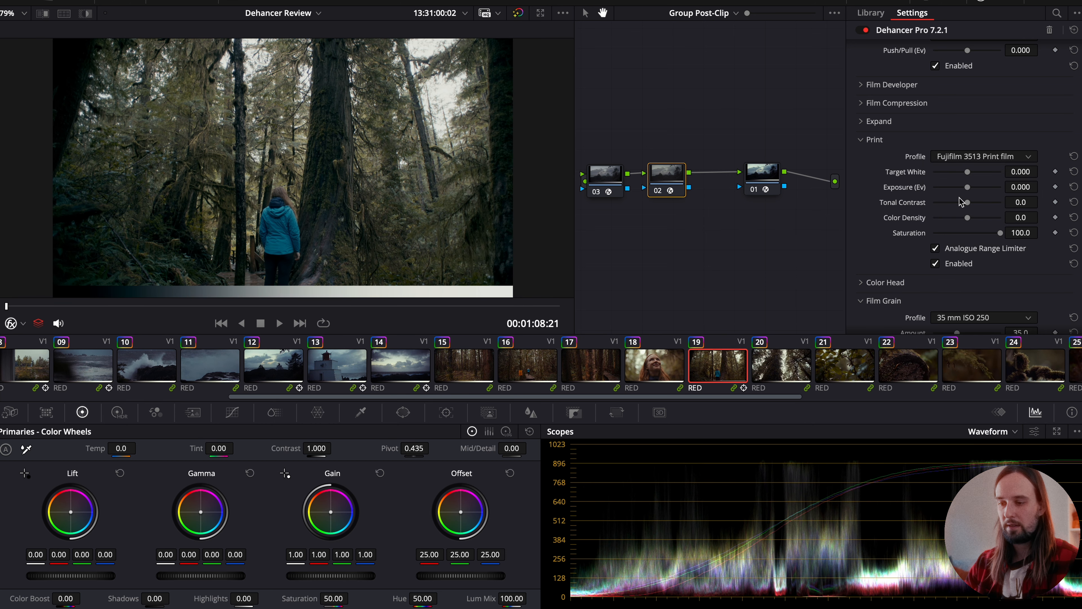
{"action": "left_click", "coordinate": [408, 356]}
{"action": "left_click", "coordinate": [337, 358]}
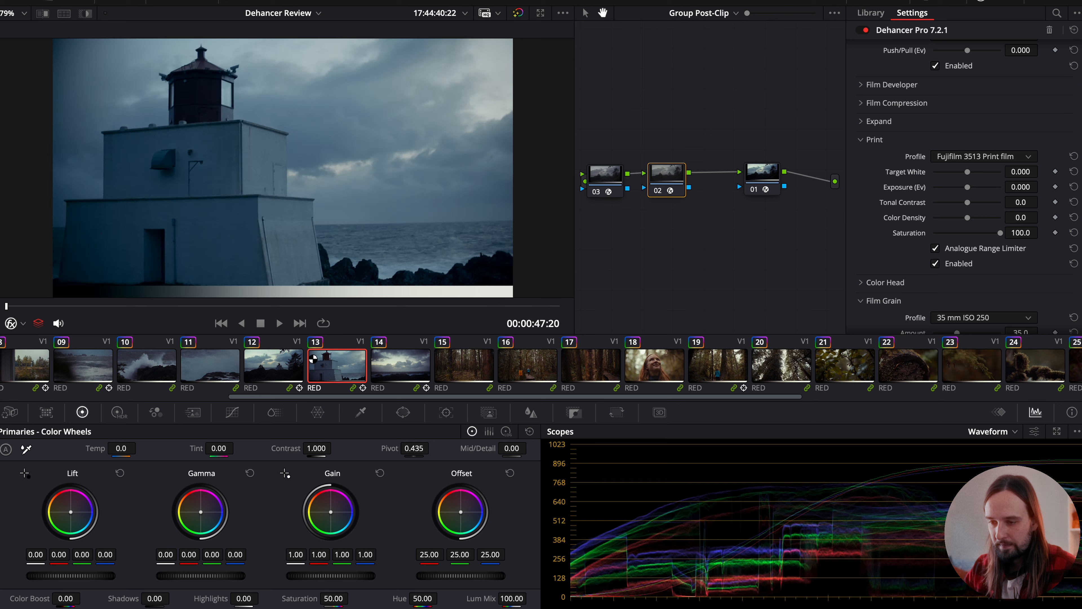
- Review the Fujifilm 3513 print look backwards through the earlier clips of the timeline, finishing on clip 06
{"action": "left_click", "coordinate": [257, 370]}
{"action": "scroll", "coordinate": [259, 370], "scroll_direction": "left", "scroll_amount": 4}
{"action": "left_click", "coordinate": [253, 369]}
{"action": "scroll", "coordinate": [221, 368], "scroll_direction": "left", "scroll_amount": 2}
{"action": "left_click", "coordinate": [204, 368]}
{"action": "scroll", "coordinate": [204, 368], "scroll_direction": "left", "scroll_amount": 3}
{"action": "left_click", "coordinate": [204, 368]}
{"action": "left_click", "coordinate": [255, 369]}
{"action": "left_click", "coordinate": [156, 368]}
{"action": "scroll", "coordinate": [157, 368], "scroll_direction": "left", "scroll_amount": 3}
{"action": "left_click", "coordinate": [340, 365]}
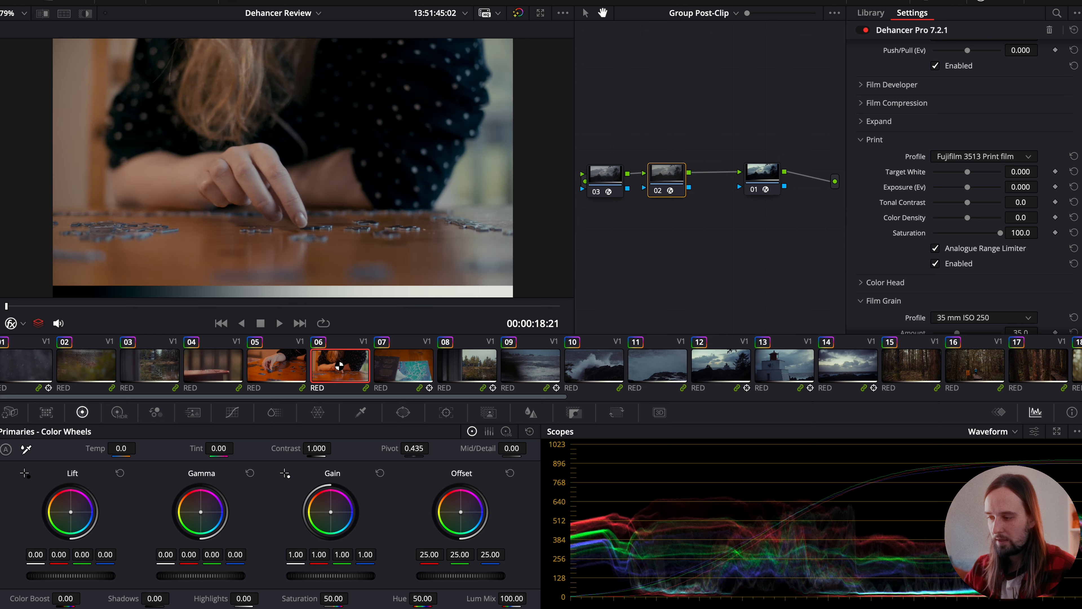
- Compare clip 06 with and without node 02, and with and without the print emulation
{"action": "key", "text": "ctrl+d"}
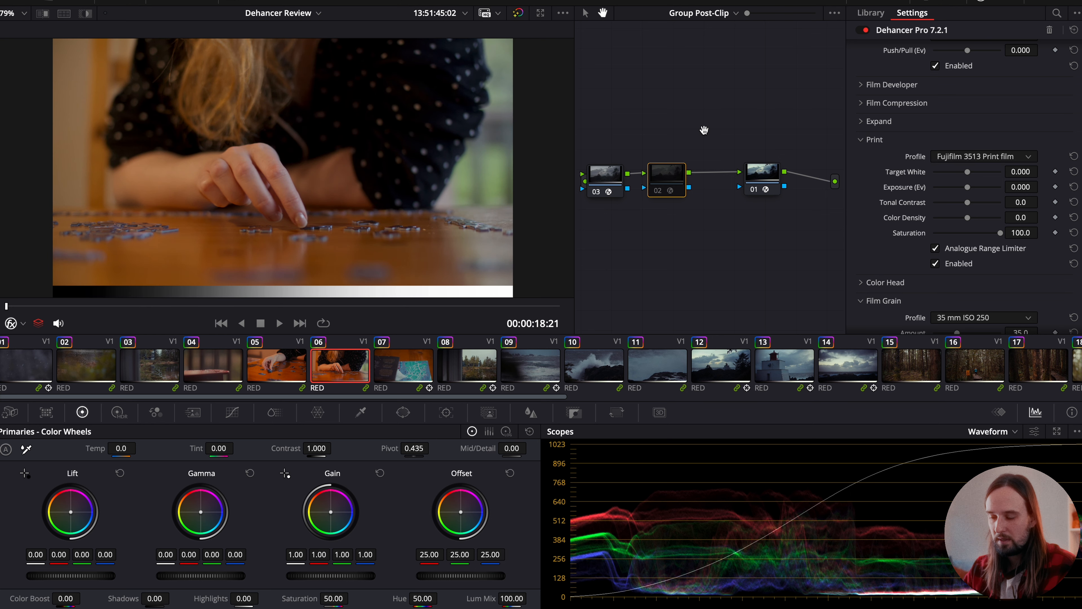
{"action": "key", "text": "ctrl+d"}
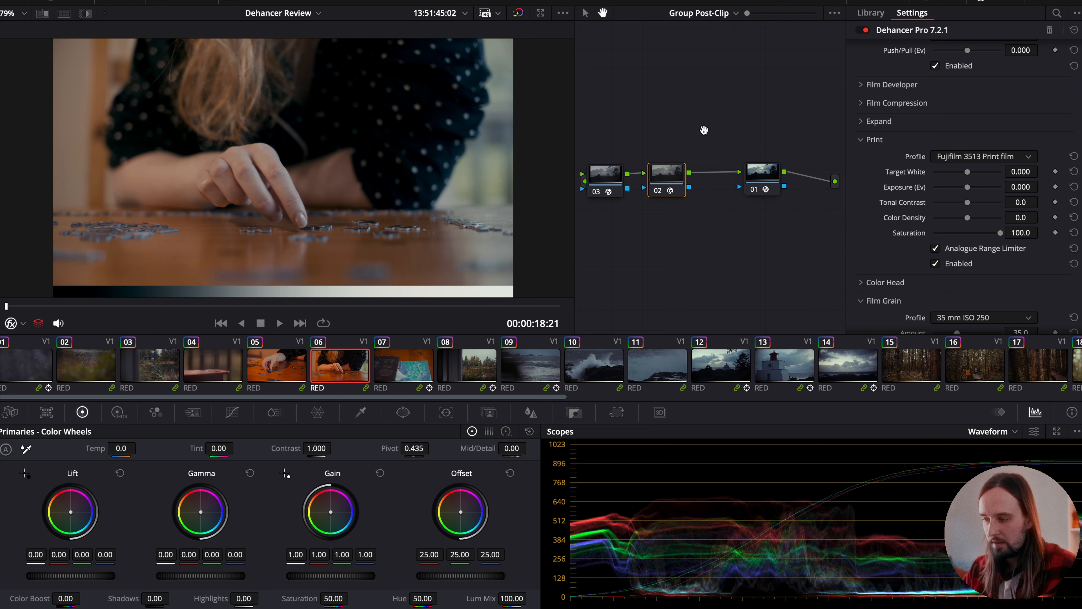
{"action": "left_click", "coordinate": [935, 263]}
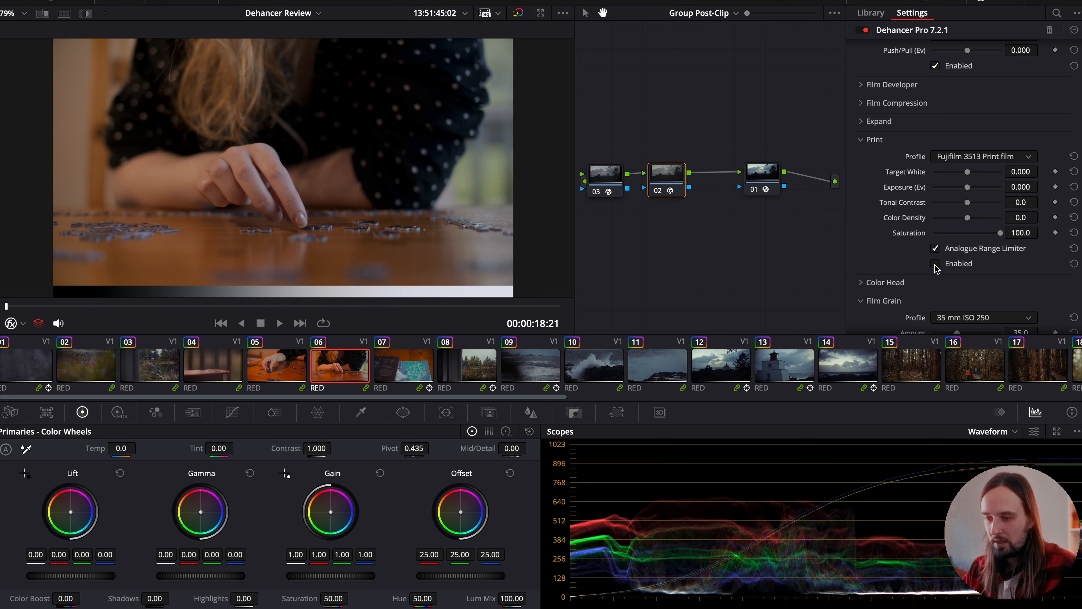
{"action": "left_click", "coordinate": [935, 264]}
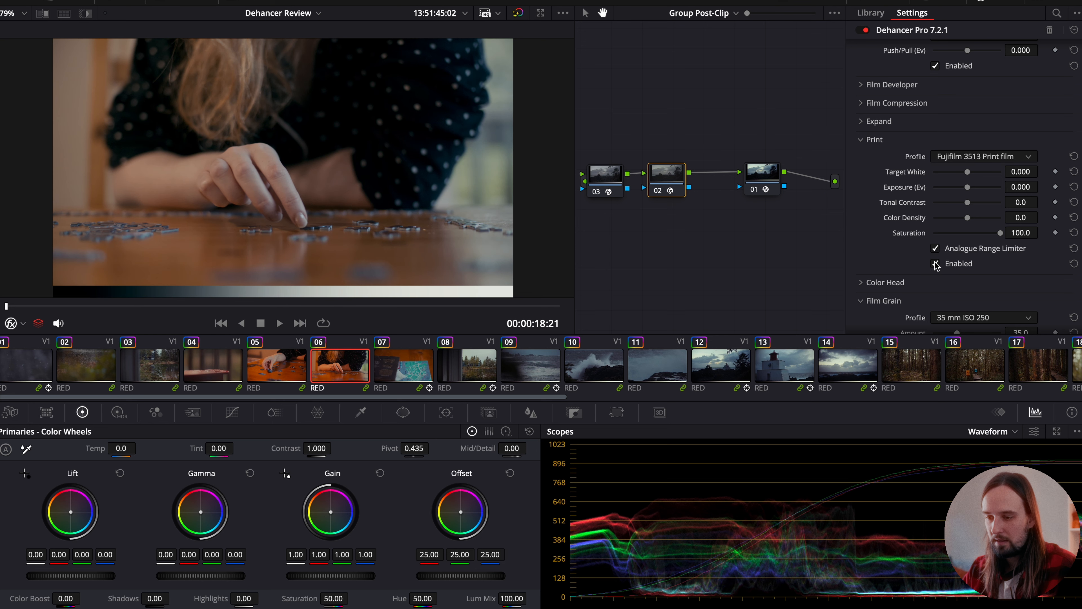
- Set the print profile back to Kodak 2383 Print Film and check the look on clips 05 back to 01
{"action": "left_click", "coordinate": [956, 157]}
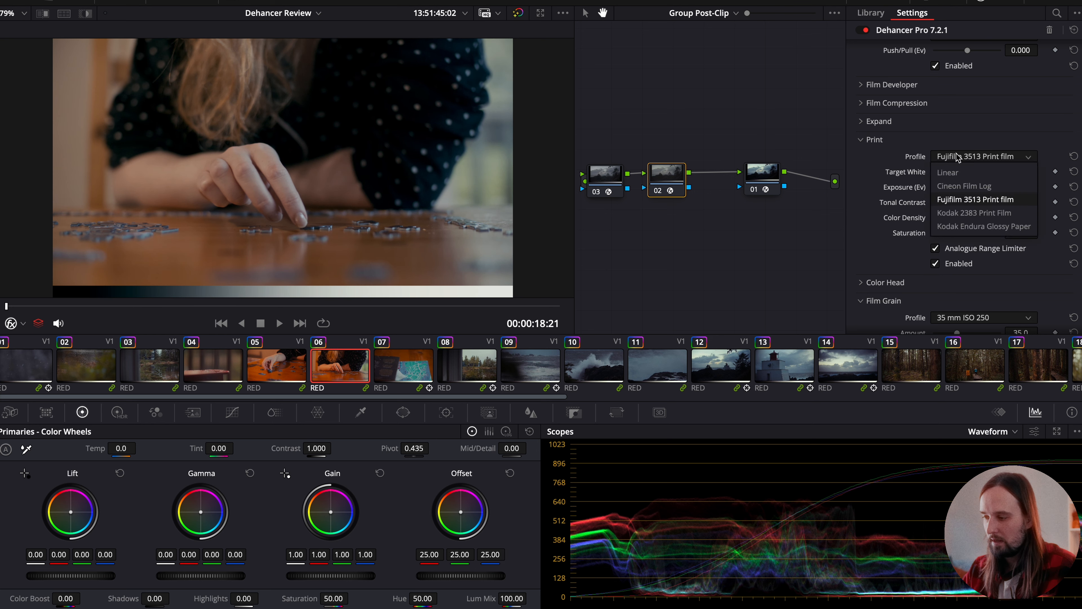
{"action": "left_click", "coordinate": [953, 213]}
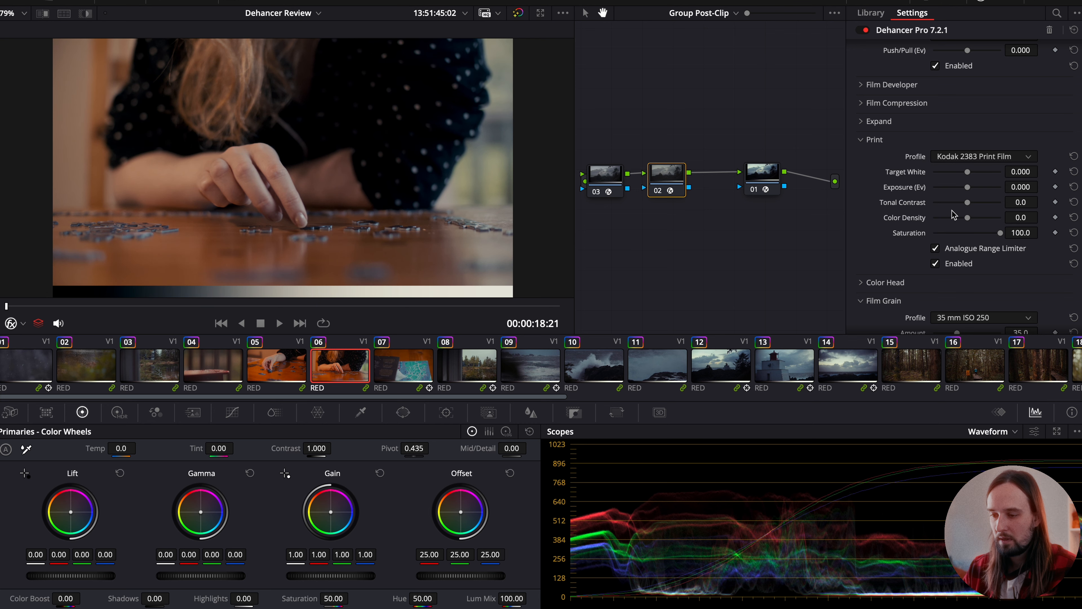
{"action": "left_click", "coordinate": [272, 352]}
{"action": "left_click", "coordinate": [225, 365]}
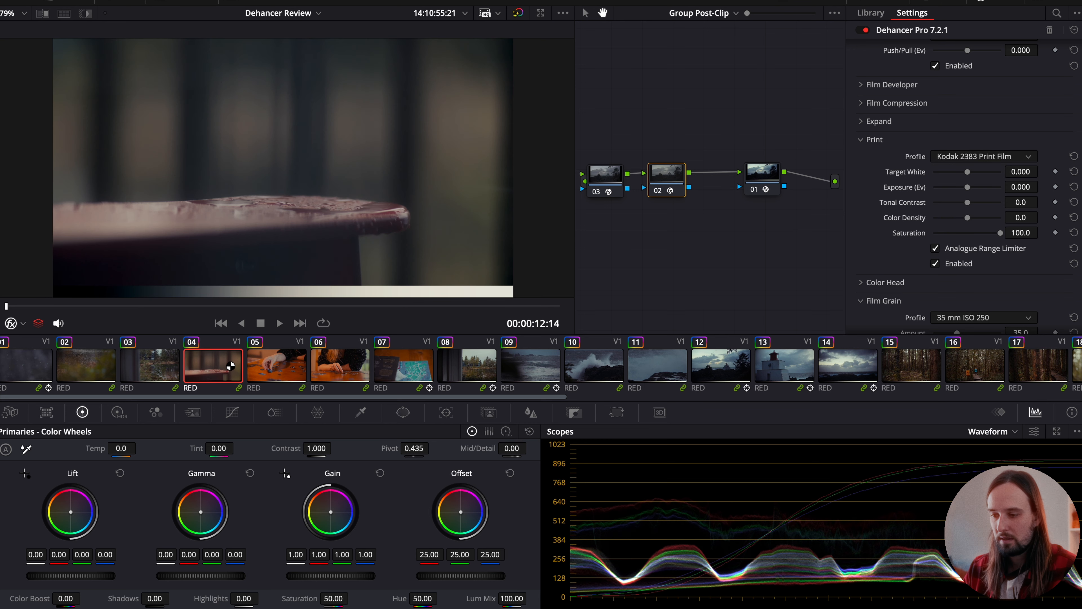
{"action": "left_click", "coordinate": [162, 363]}
{"action": "left_click", "coordinate": [98, 364]}
{"action": "left_click", "coordinate": [42, 366]}
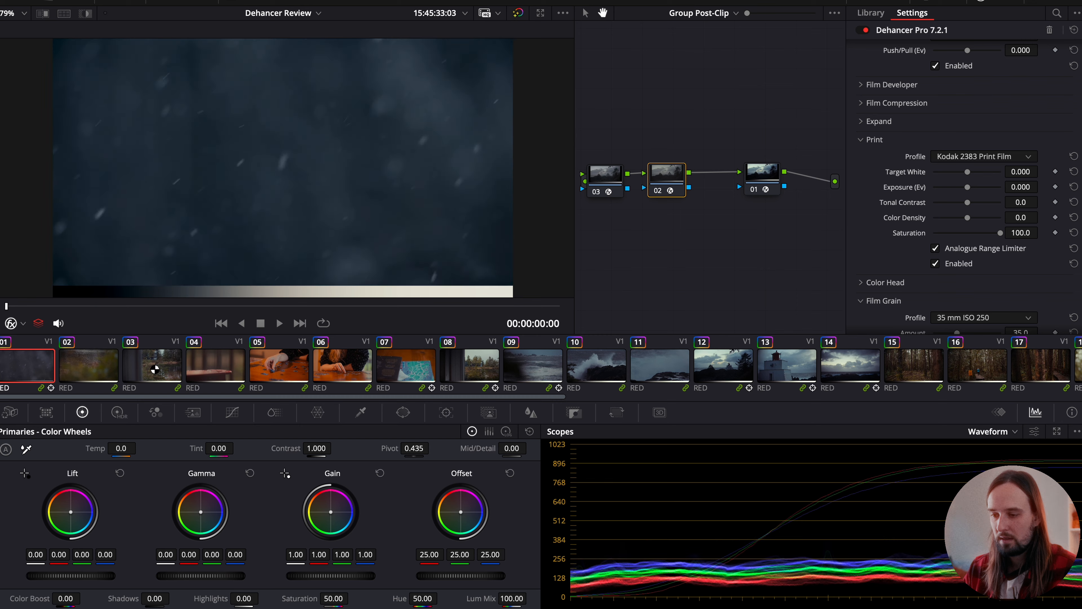
- Review the Kodak 2383 print look forwards through the timeline from clip 04 to clip 22
{"action": "left_click", "coordinate": [219, 370]}
{"action": "left_click", "coordinate": [347, 370]}
{"action": "left_click", "coordinate": [427, 370]}
{"action": "left_click", "coordinate": [496, 369]}
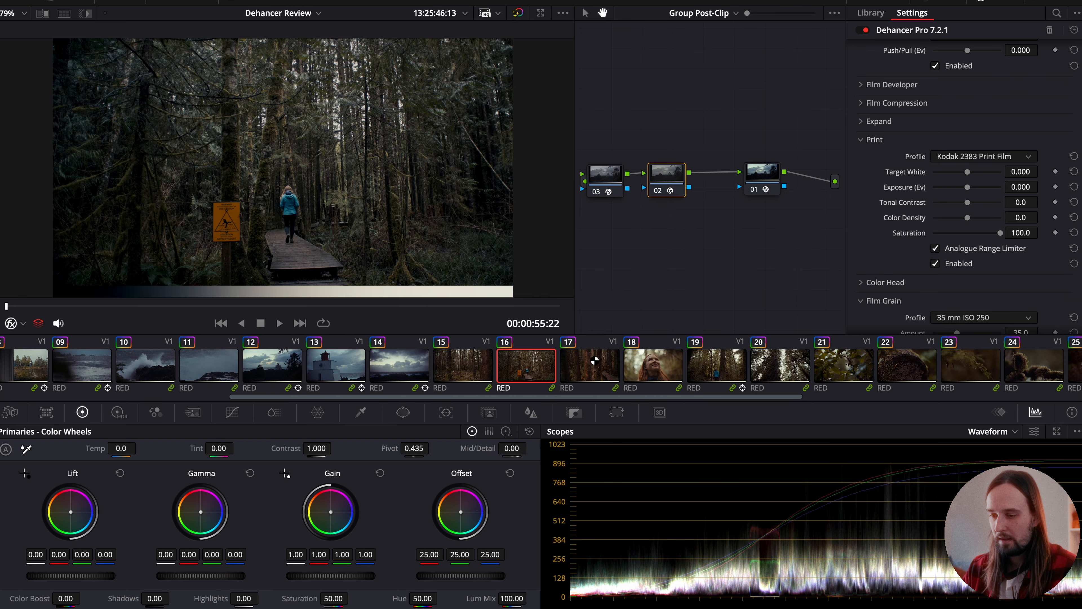
{"action": "left_click", "coordinate": [594, 360]}
{"action": "left_click", "coordinate": [669, 362]}
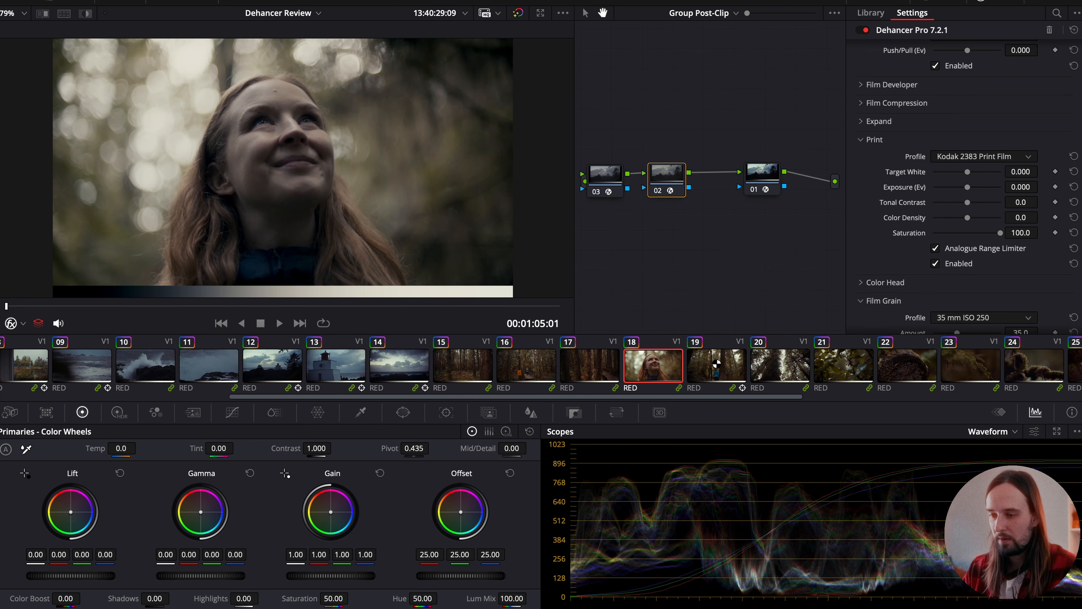
{"action": "left_click", "coordinate": [743, 364]}
{"action": "left_click", "coordinate": [782, 366]}
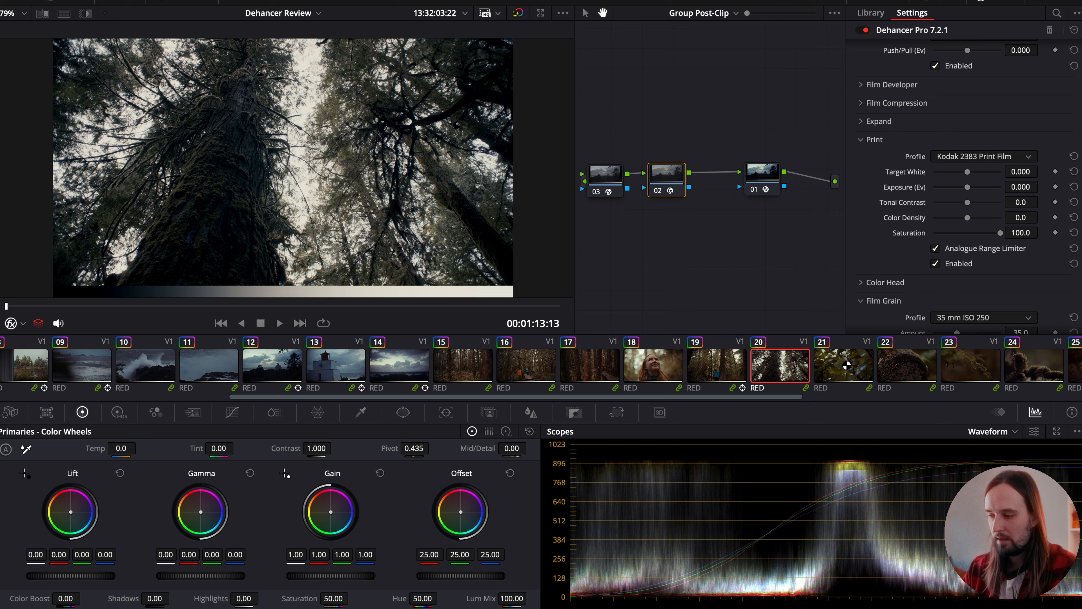
{"action": "left_click", "coordinate": [847, 365]}
{"action": "left_click", "coordinate": [918, 365]}
{"action": "scroll", "coordinate": [922, 365], "scroll_direction": "left", "scroll_amount": 2}
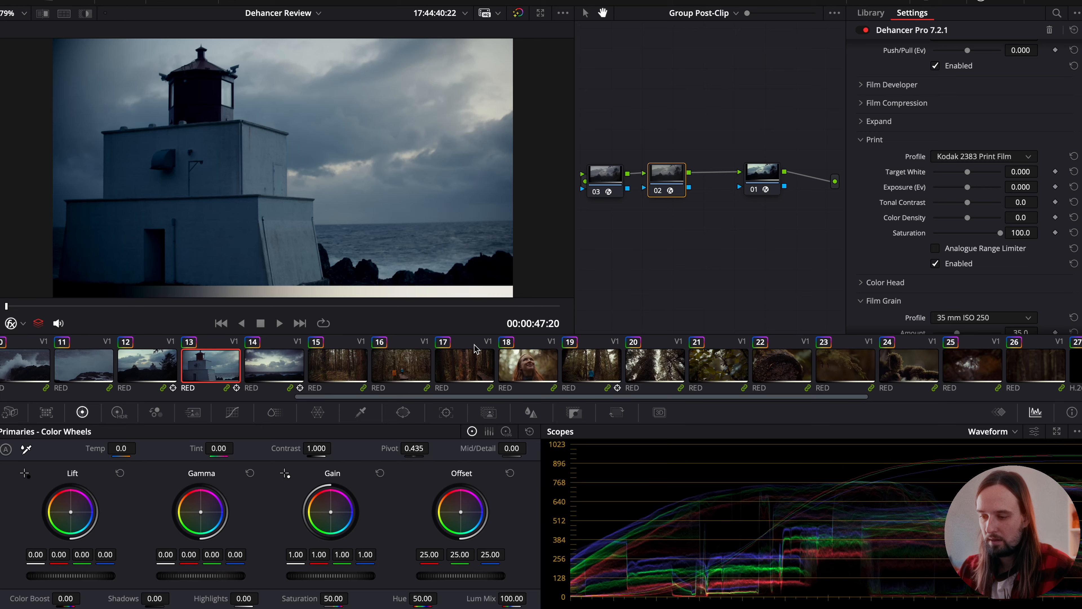
- Disable the print emulation on clip 15 and check the look without it on earlier clips, finishing on clip 04
{"action": "left_click", "coordinate": [394, 357]}
{"action": "left_click", "coordinate": [348, 358]}
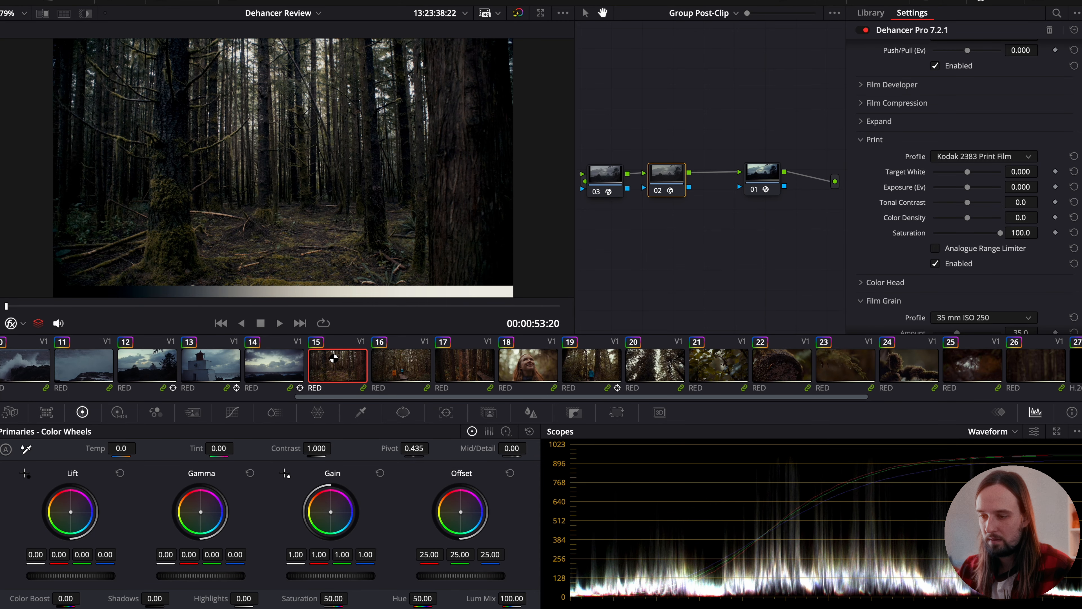
{"action": "left_click", "coordinate": [936, 264]}
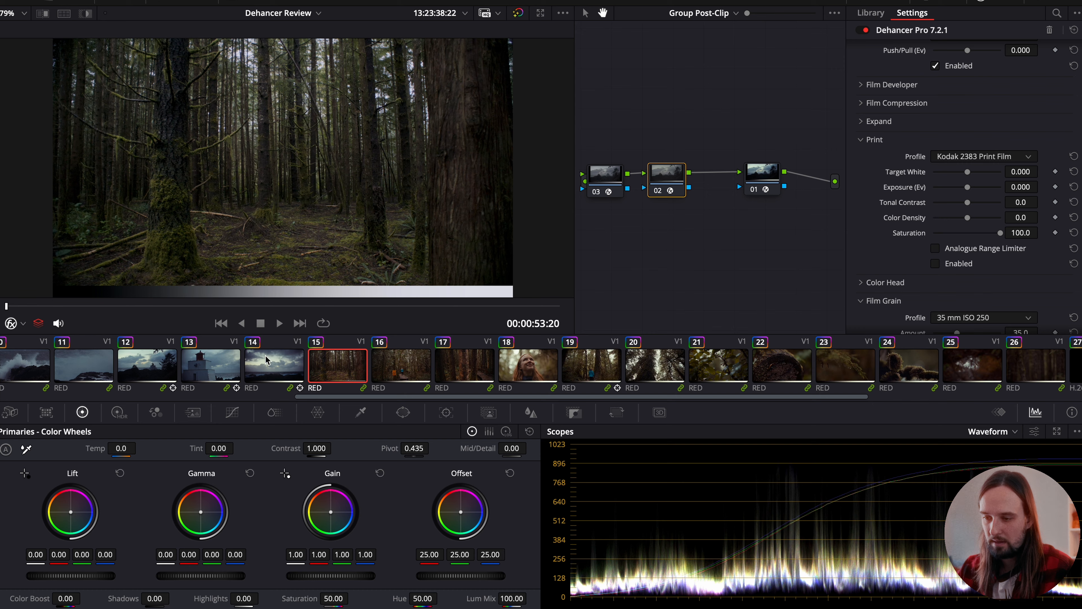
{"action": "left_click", "coordinate": [252, 376]}
{"action": "left_click", "coordinate": [205, 381]}
{"action": "left_click", "coordinate": [204, 363]}
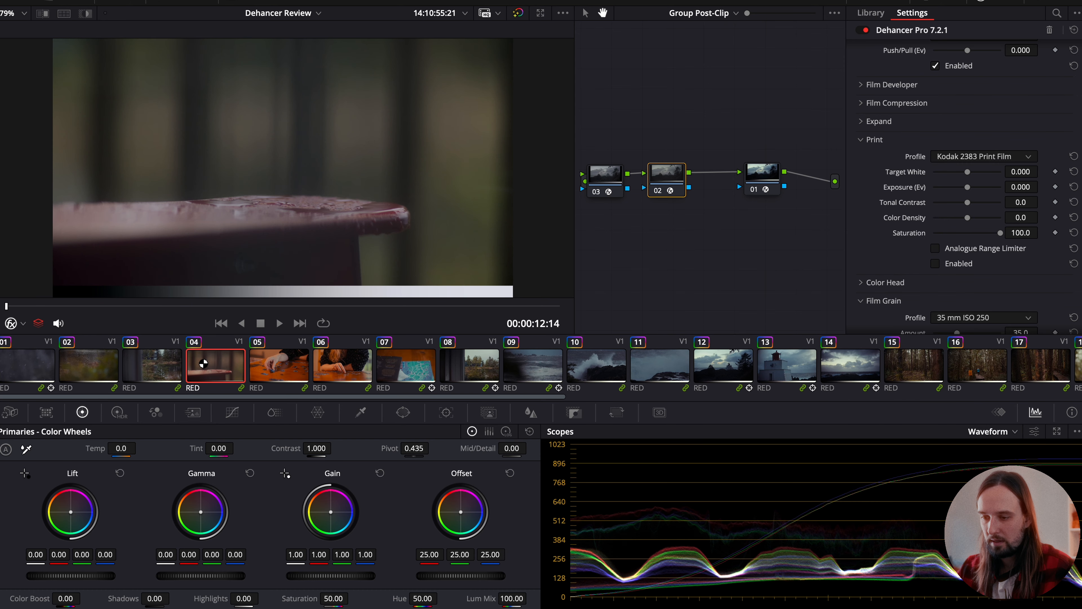
- Adjust the Expand section to a Black Point of -7.15 and a White Point of 91.9, checking clips 07 through 12 along the way
{"action": "scroll", "coordinate": [877, 137], "scroll_direction": "up", "scroll_amount": 3}
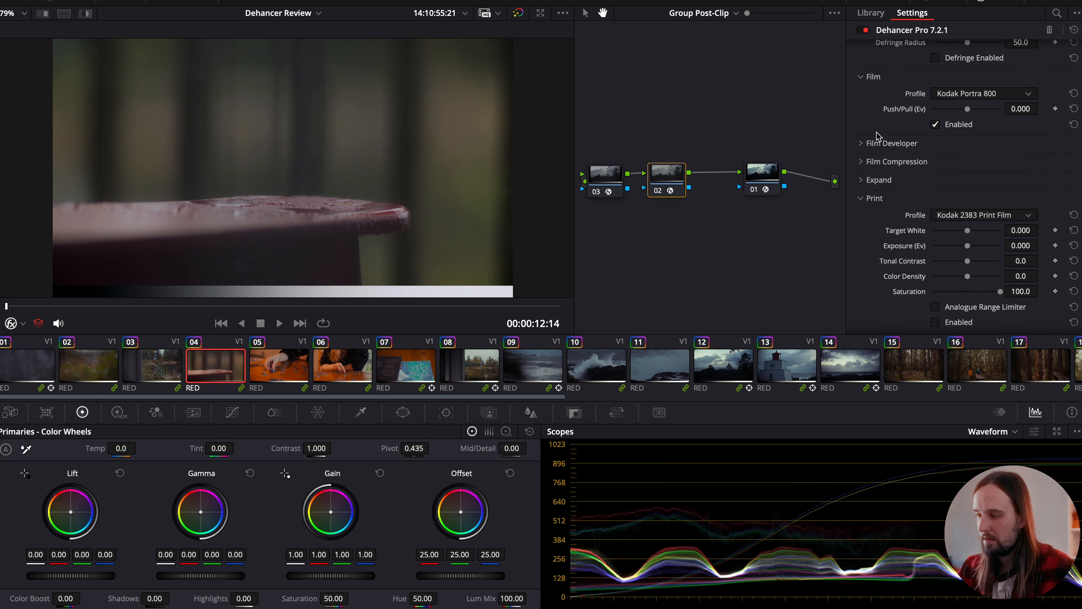
{"action": "scroll", "coordinate": [866, 209], "scroll_direction": "down", "scroll_amount": 3}
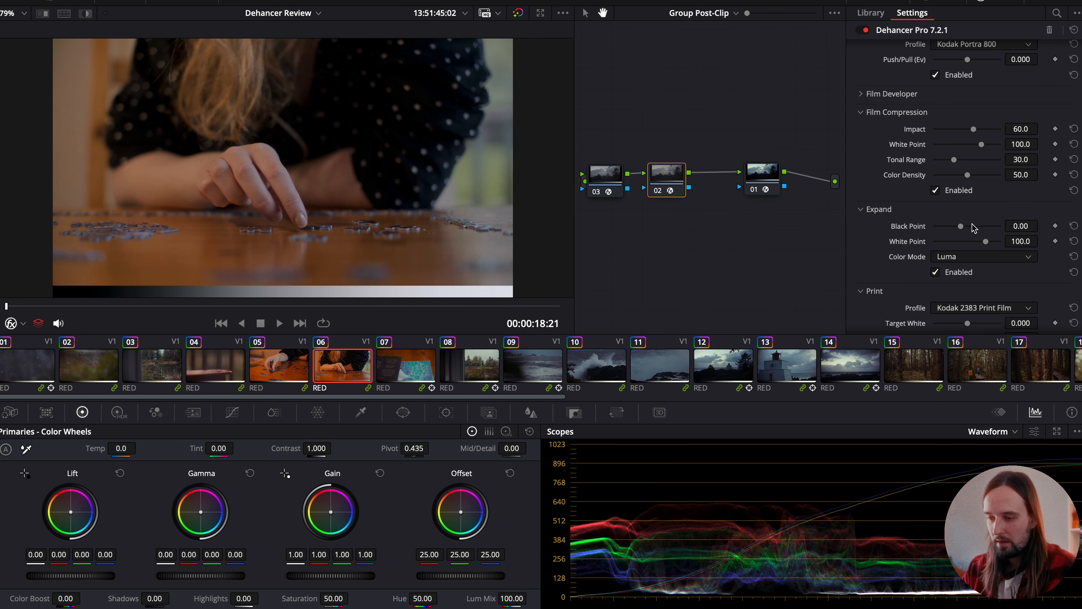
{"action": "left_click_drag", "start_coordinate": [974, 227], "coordinate": [956, 226]}
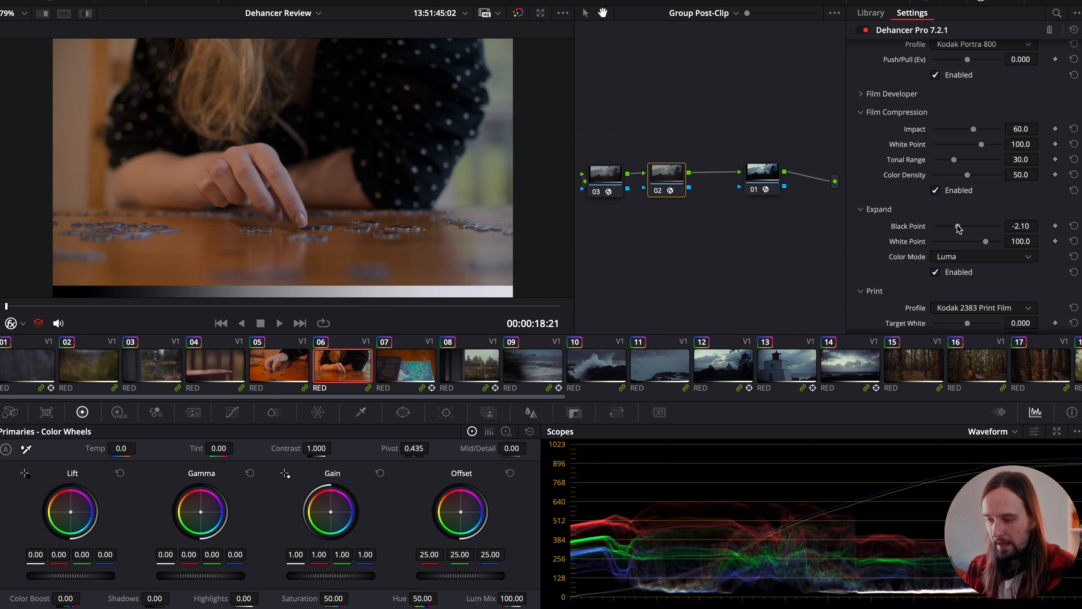
{"action": "left_click", "coordinate": [412, 362]}
{"action": "left_click", "coordinate": [455, 361]}
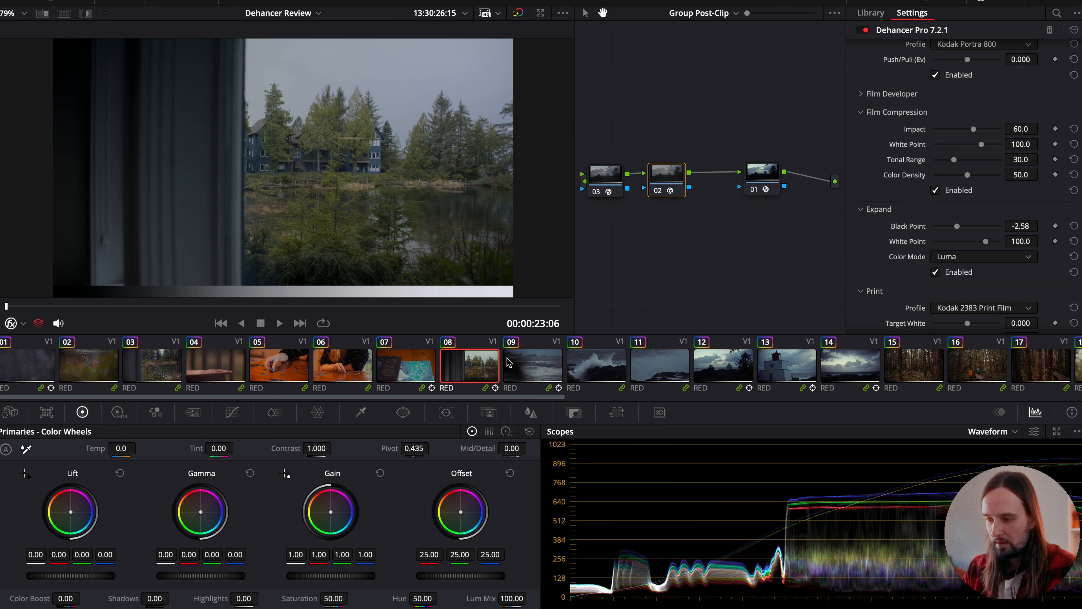
{"action": "left_click", "coordinate": [509, 363]}
{"action": "left_click", "coordinate": [590, 367]}
{"action": "left_click", "coordinate": [654, 367]}
{"action": "left_click", "coordinate": [715, 366]}
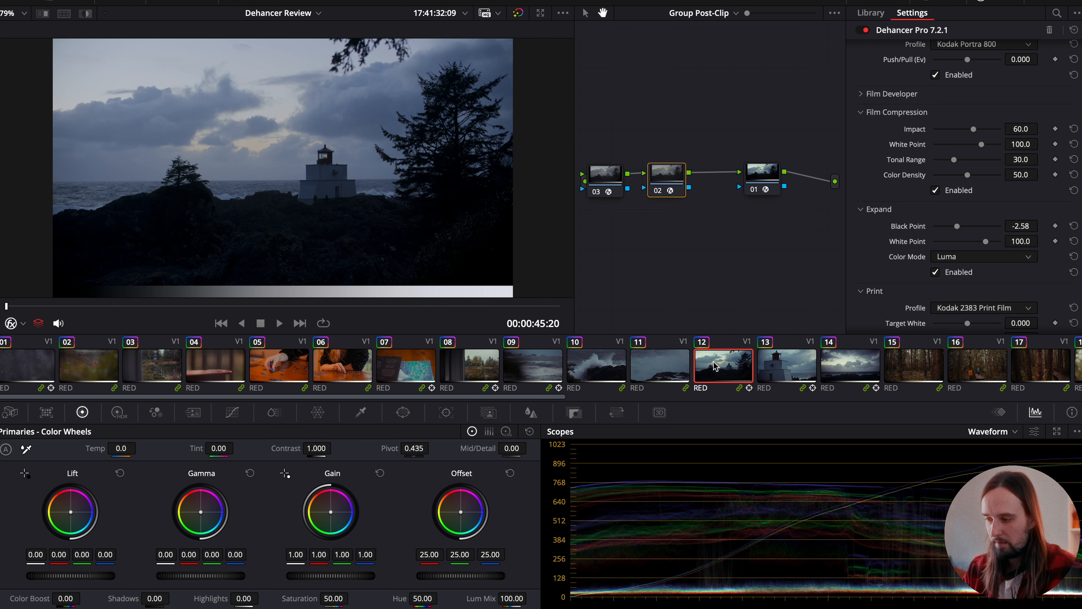
{"action": "left_click_drag", "start_coordinate": [957, 226], "coordinate": [979, 243]}
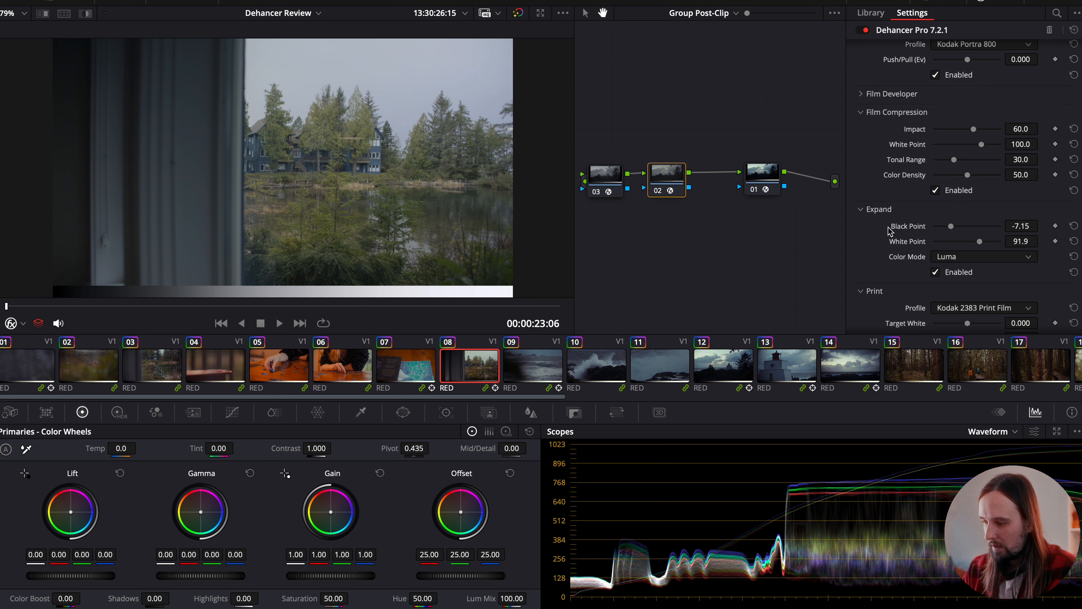
- Set the print profile to Linear and check the look on clip 06
{"action": "scroll", "coordinate": [885, 259], "scroll_direction": "down", "scroll_amount": 3}
{"action": "left_click", "coordinate": [973, 255]}
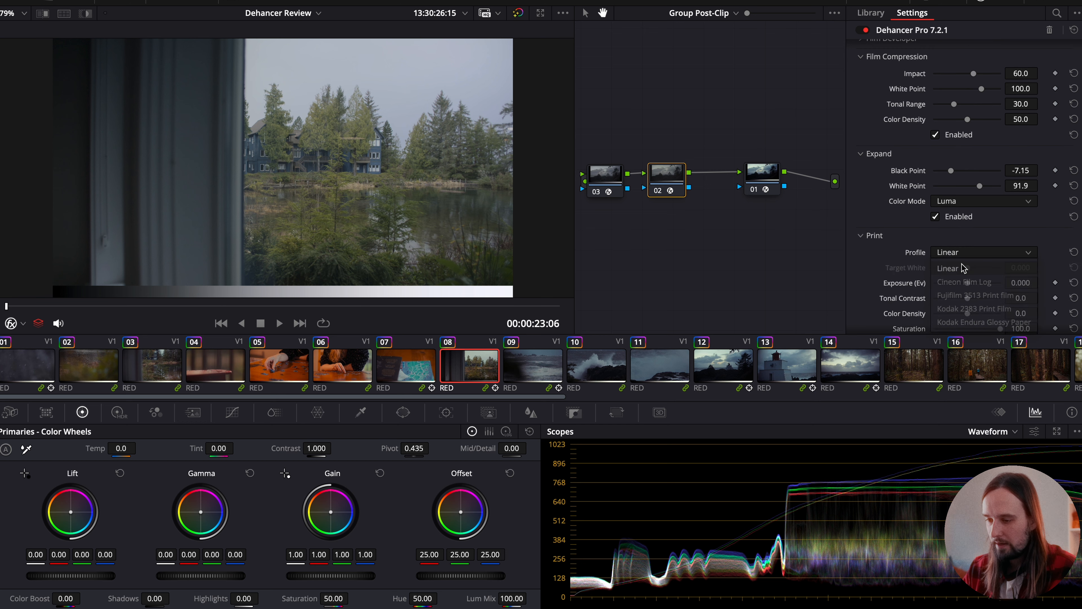
{"action": "left_click", "coordinate": [964, 268]}
{"action": "scroll", "coordinate": [950, 273], "scroll_direction": "down", "scroll_amount": 4}
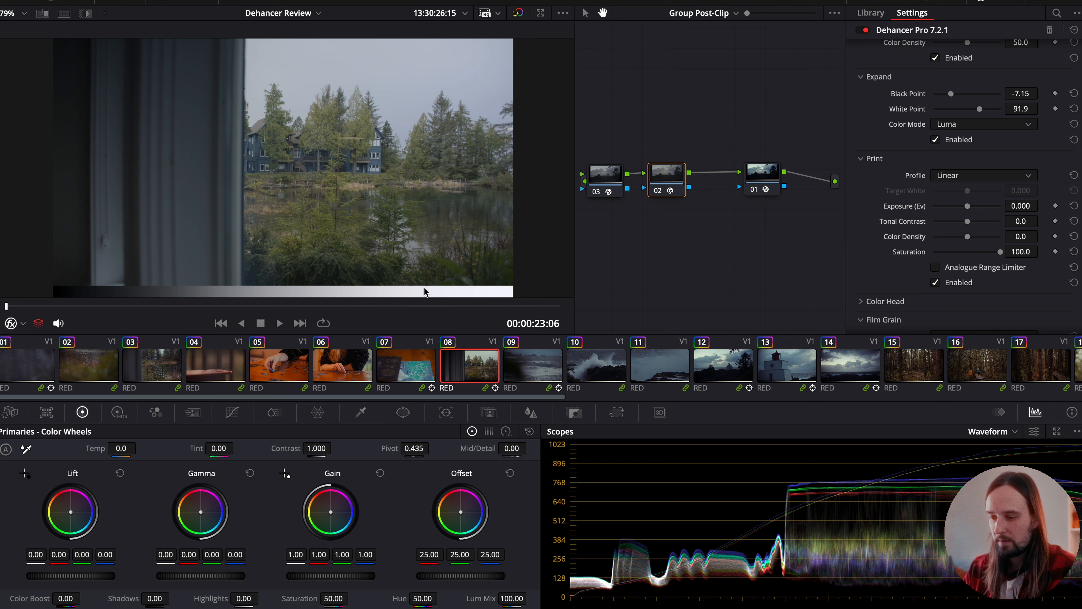
{"action": "left_click", "coordinate": [333, 366]}
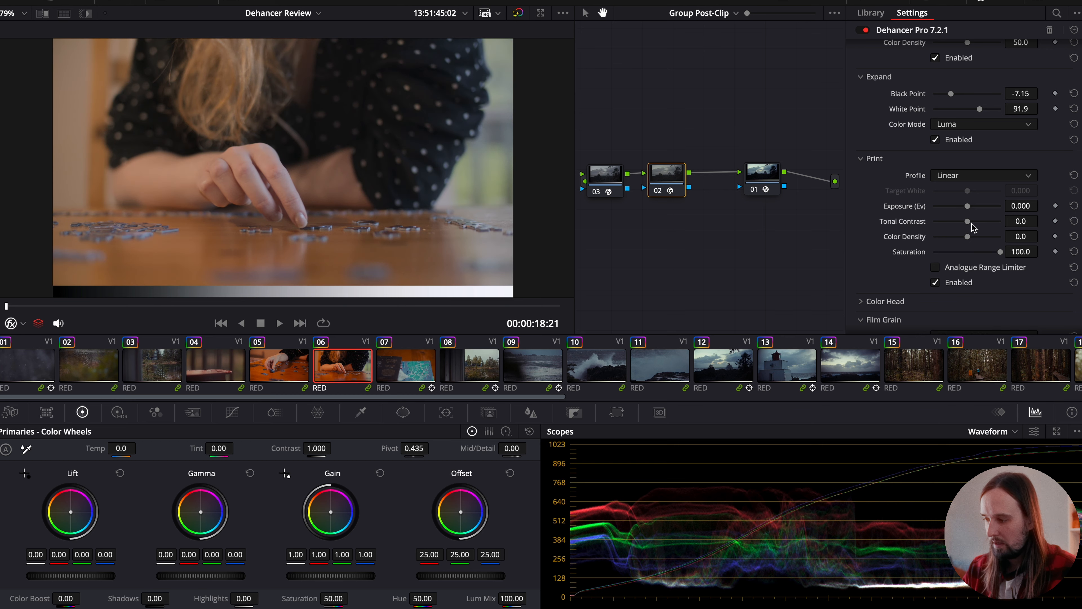
- Set the Print Tonal Contrast to 15.1 and the Expand White Point to 90.3, checking the result on clips 06 and 09
{"action": "left_click_drag", "start_coordinate": [968, 220], "coordinate": [979, 220]}
{"action": "left_click_drag", "start_coordinate": [983, 109], "coordinate": [979, 110]}
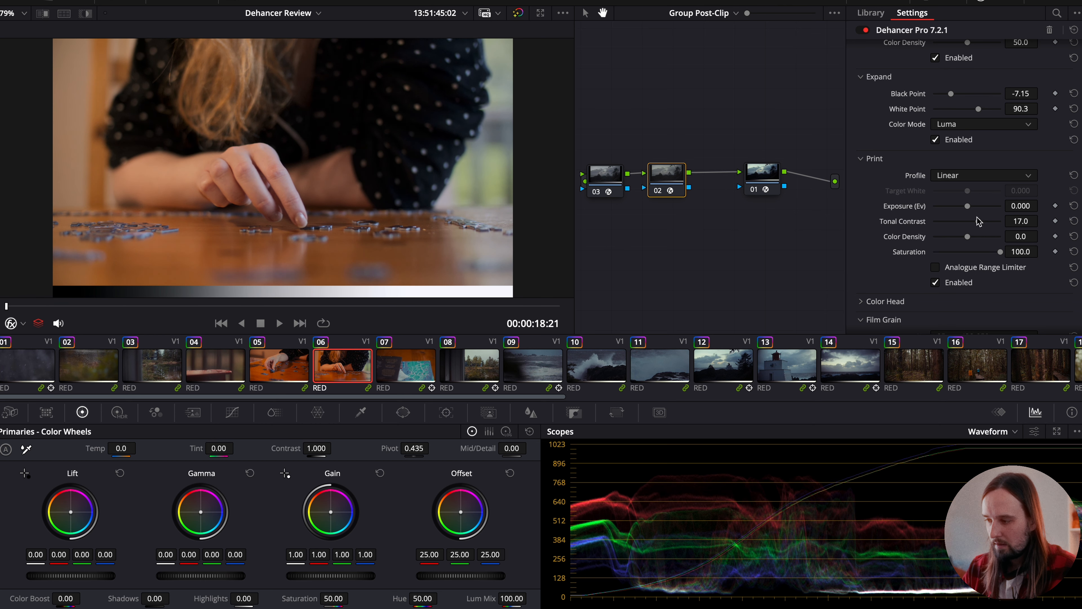
{"action": "left_click_drag", "start_coordinate": [978, 222], "coordinate": [976, 223]}
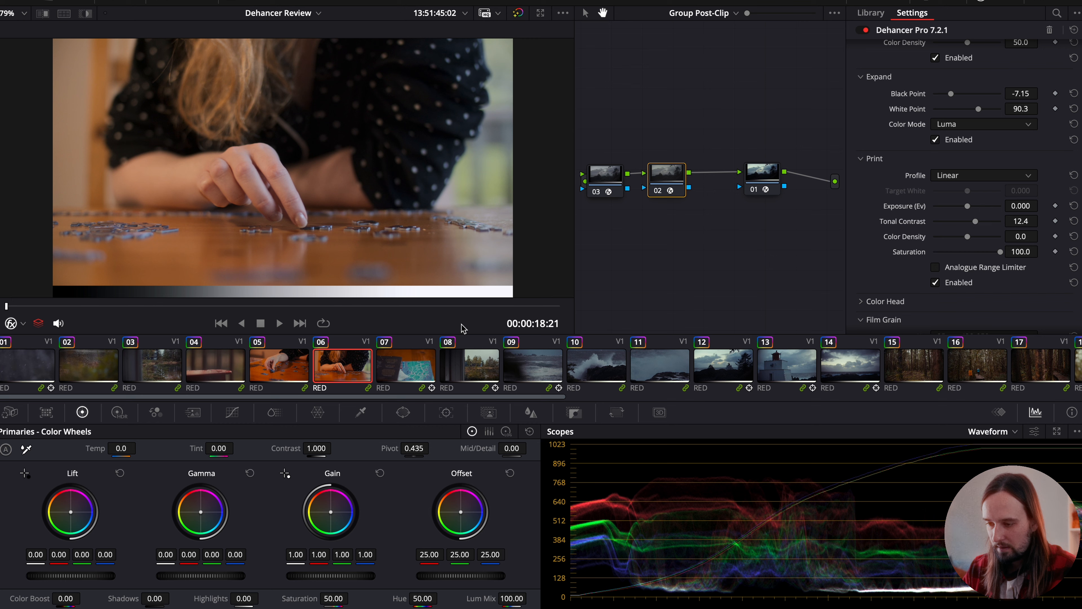
{"action": "left_click", "coordinate": [479, 360]}
{"action": "left_click", "coordinate": [529, 370]}
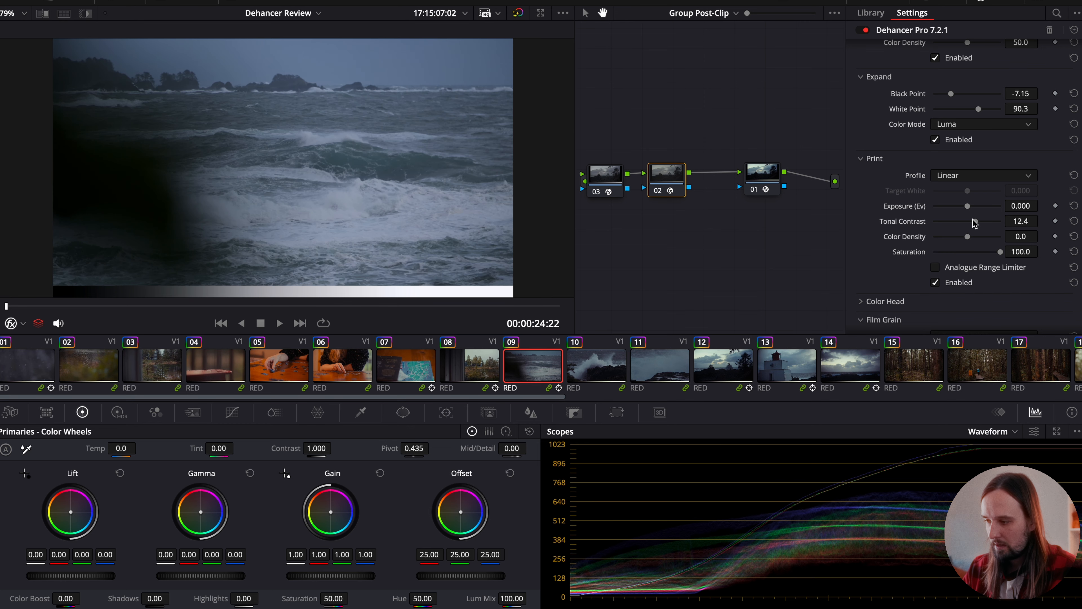
{"action": "left_click_drag", "start_coordinate": [978, 222], "coordinate": [978, 224]}
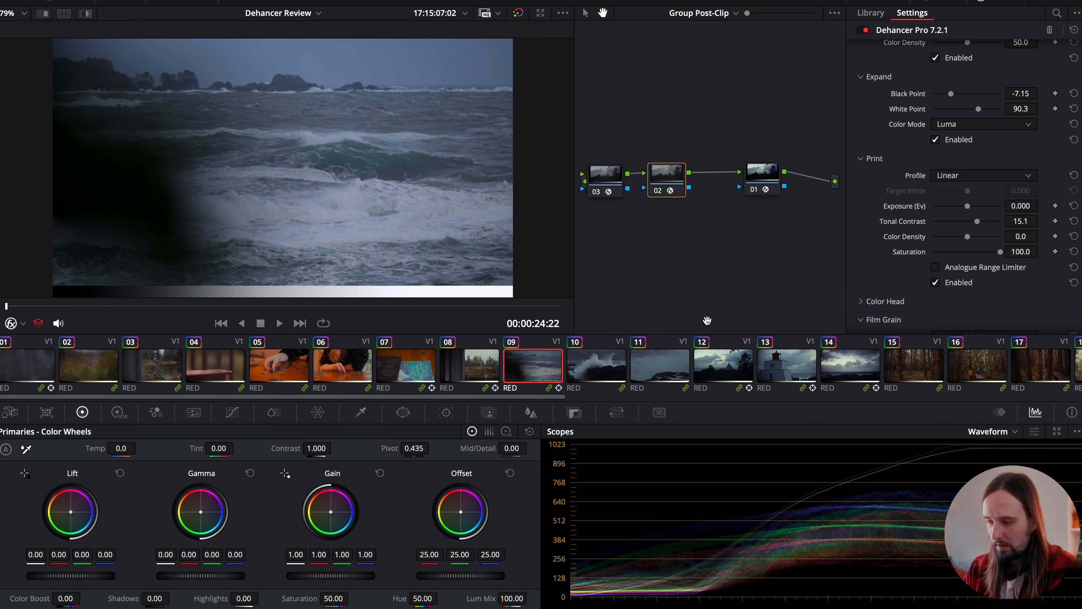
- Review the adjusted Linear print look forwards through the timeline from clip 10 to clip 18
{"action": "left_click", "coordinate": [623, 369]}
{"action": "left_click", "coordinate": [644, 368]}
{"action": "scroll", "coordinate": [644, 367], "scroll_direction": "right", "scroll_amount": 4}
{"action": "left_click", "coordinate": [631, 362]}
{"action": "left_click", "coordinate": [686, 365]}
{"action": "left_click", "coordinate": [750, 365]}
{"action": "scroll", "coordinate": [750, 364], "scroll_direction": "right", "scroll_amount": 3}
{"action": "left_click", "coordinate": [703, 361]}
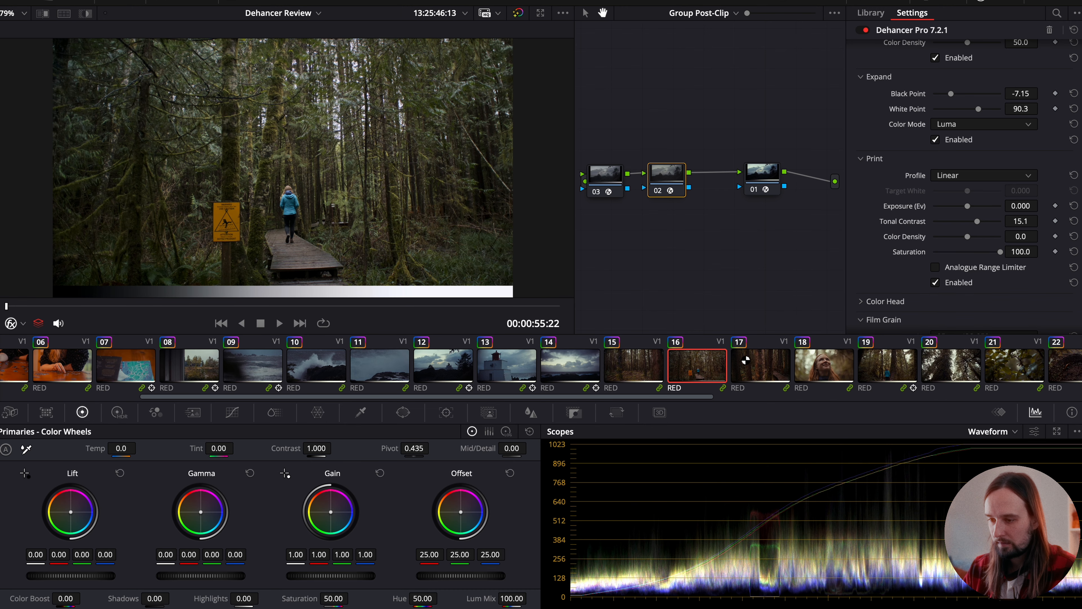
{"action": "left_click", "coordinate": [742, 360]}
{"action": "left_click", "coordinate": [809, 364]}
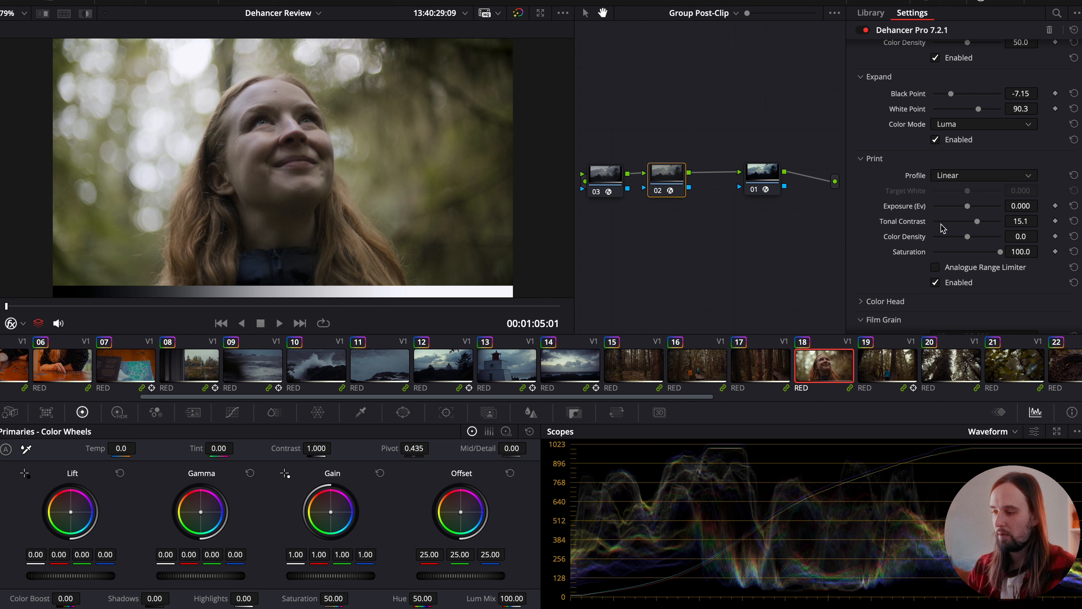
- Look over the Expand and Print settings and check the look on clips 12 and 21
{"action": "scroll", "coordinate": [943, 229], "scroll_direction": "down", "scroll_amount": 3}
{"action": "scroll", "coordinate": [943, 229], "scroll_direction": "up", "scroll_amount": 2}
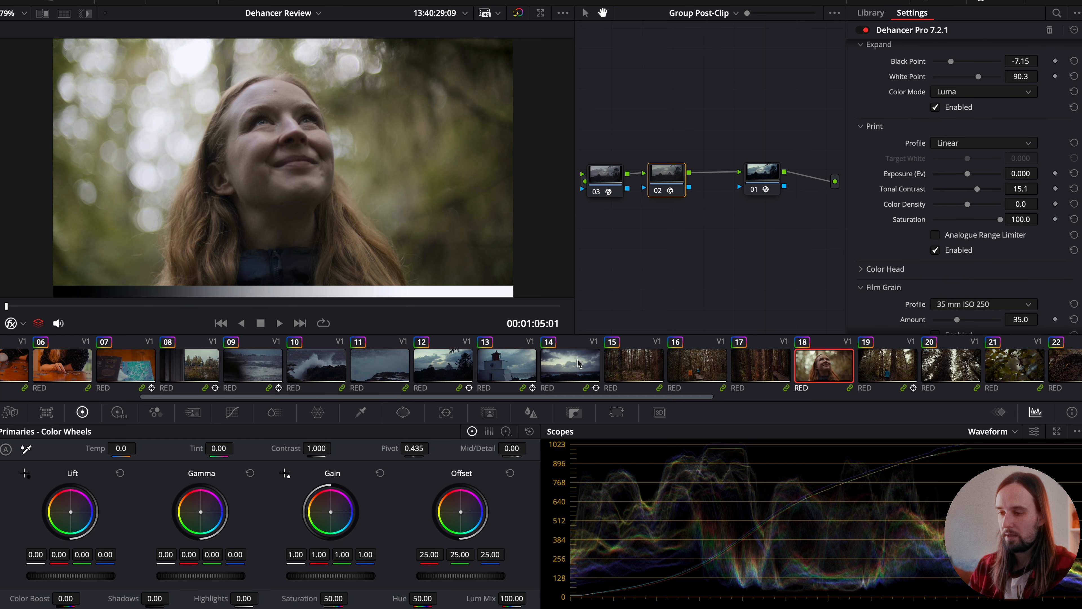
{"action": "left_click", "coordinate": [438, 367]}
{"action": "left_click", "coordinate": [815, 368]}
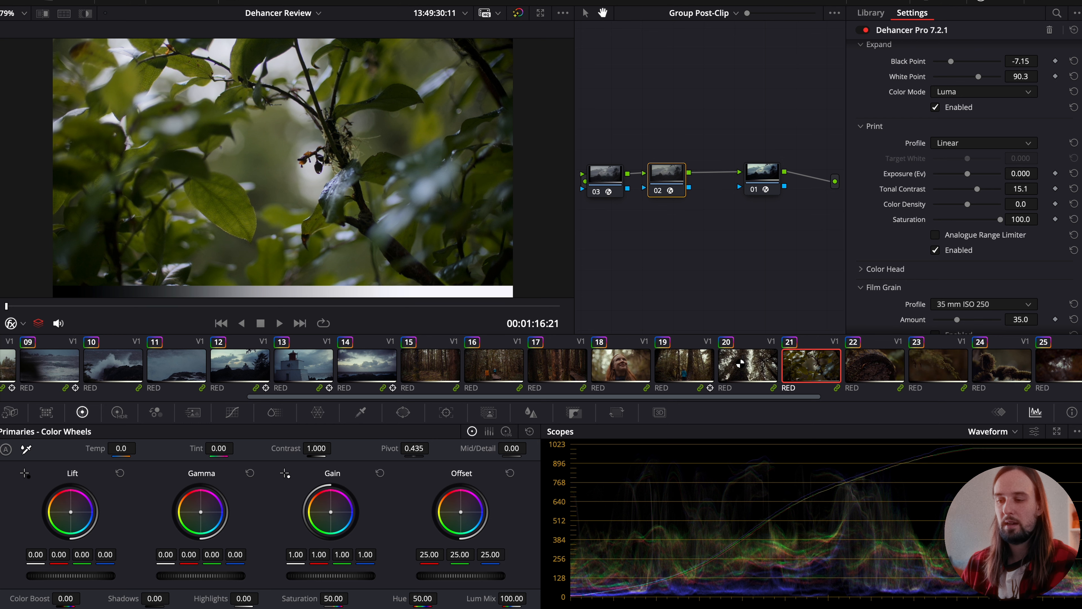
{"action": "scroll", "coordinate": [739, 363], "scroll_direction": "left", "scroll_amount": 10}
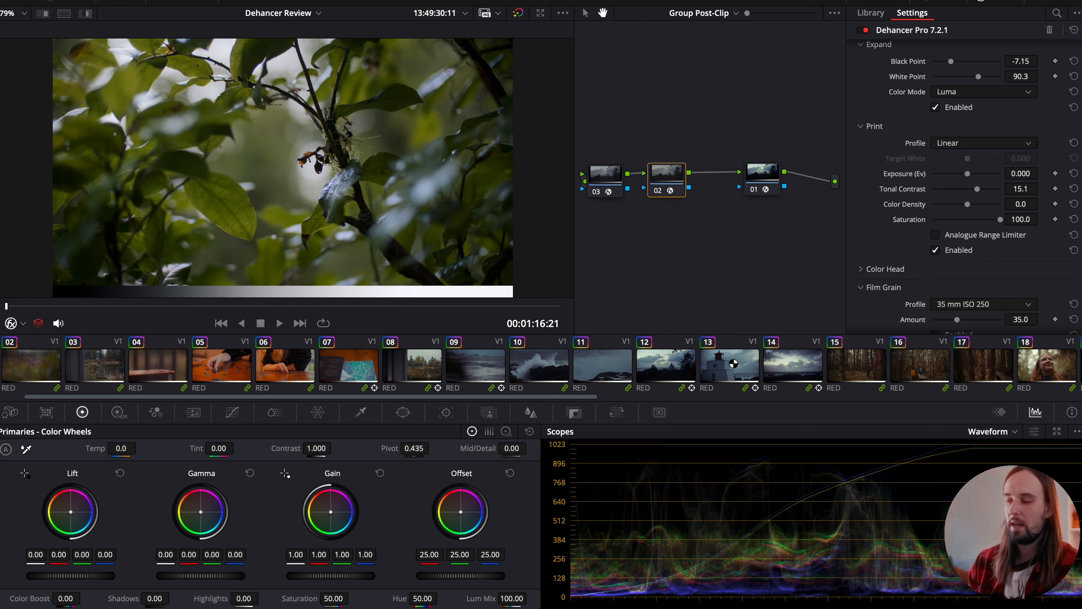
{"action": "scroll", "coordinate": [733, 363], "scroll_direction": "right", "scroll_amount": 2}
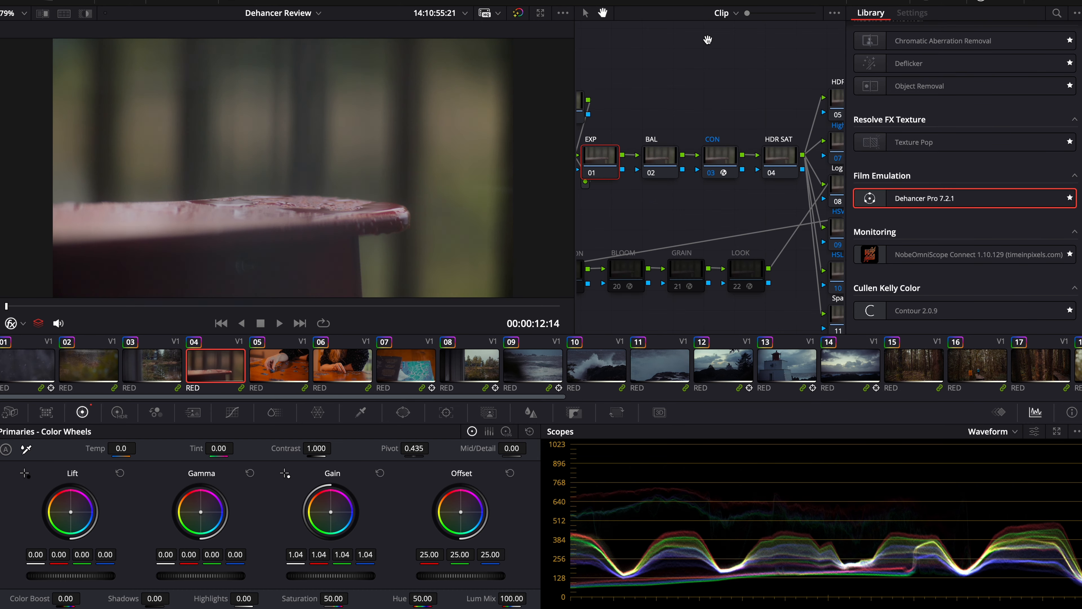
- Switch to the clip-level node graph and set exposure clip by clip in the EXP node, with Gain 1.16 on clip 10 and 1.47 on clip 26
{"action": "key", "text": "Down"}
{"action": "key", "text": "Down"}
{"action": "key", "text": "Down"}
{"action": "key", "text": "Down"}
{"action": "key", "text": "Down"}
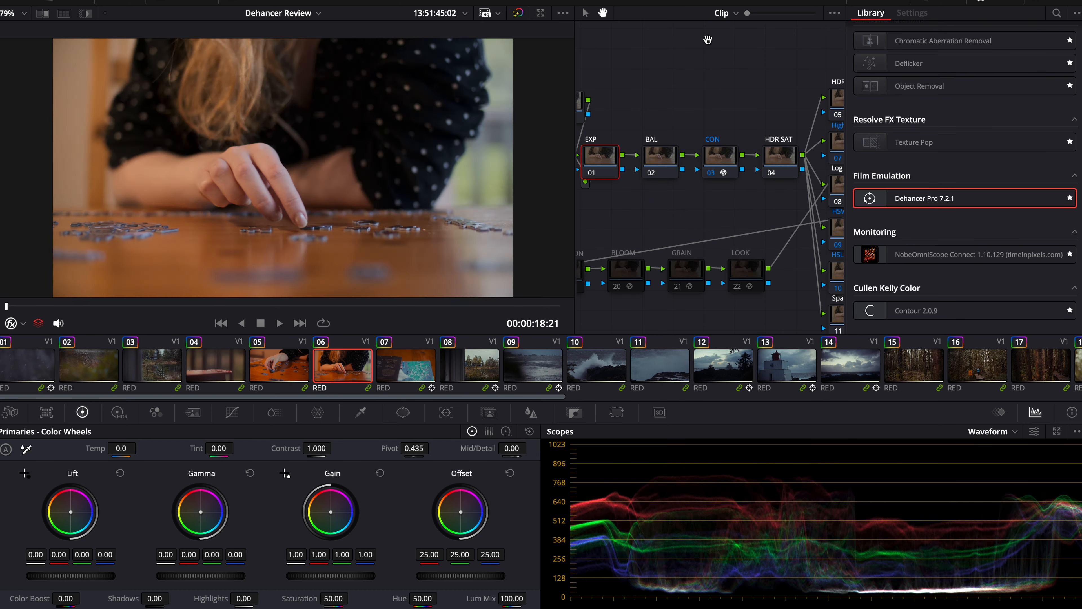
{"action": "key", "text": "Down"}
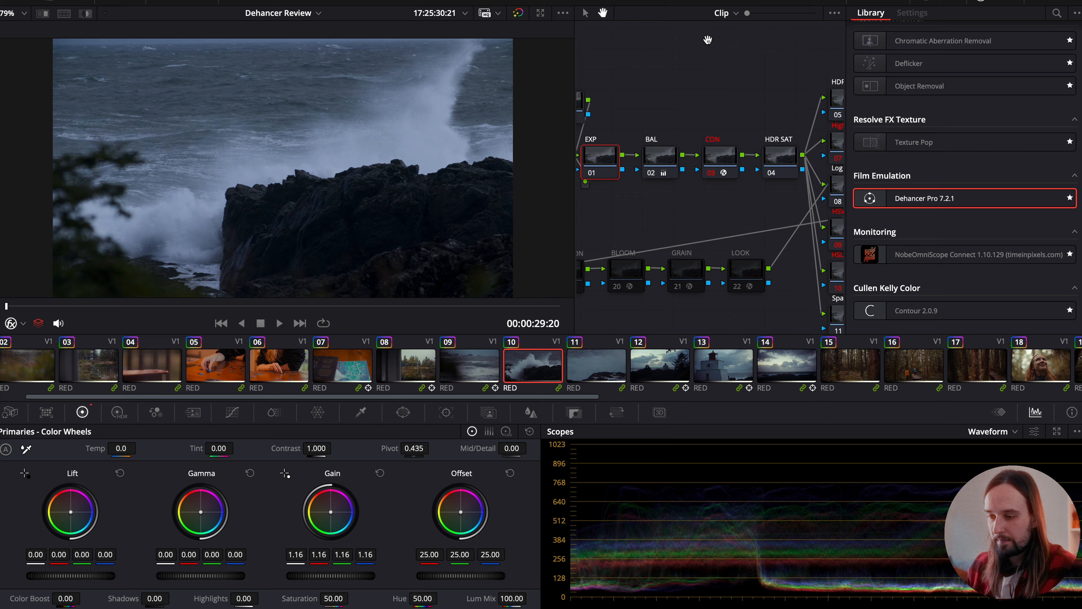
{"action": "key", "text": "Down"}
{"action": "key", "text": "Down"}
{"action": "key", "text": "Down"}
{"action": "key", "text": "Down"}
{"action": "key", "text": "Down"}
{"action": "key", "text": "Down"}
{"action": "key", "text": "Down"}
{"action": "key", "text": "Down"}
{"action": "key", "text": "Down"}
{"action": "key", "text": "Down"}
{"action": "key", "text": "Down"}
{"action": "key", "text": "Down"}
{"action": "key", "text": "Down"}
{"action": "key", "text": "Down"}
{"action": "key", "text": "Down"}
{"action": "key", "text": "Down"}
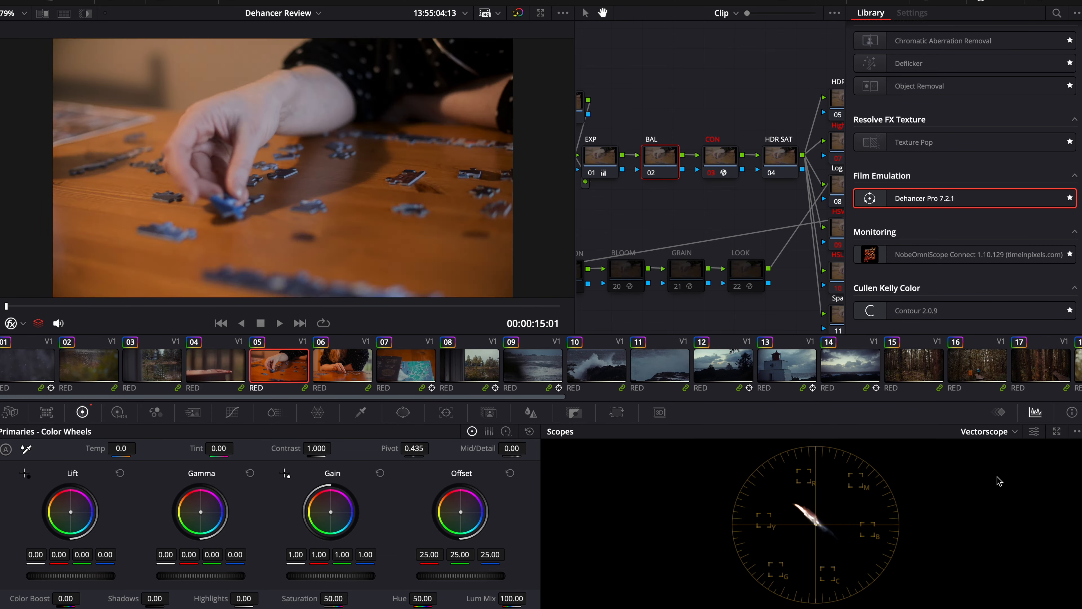
- Balance the clips in the BAL node against the vectorscope, setting clip 18's Gain to red 0.97, green 1.04 and blue 1.02
{"action": "key", "text": "Down"}
{"action": "key", "text": "Down"}
{"action": "key", "text": "Down"}
{"action": "key", "text": "Down"}
{"action": "key", "text": "Down"}
{"action": "key", "text": "Down"}
{"action": "key", "text": "Down"}
{"action": "key", "text": "Down"}
{"action": "key", "text": "Down"}
{"action": "key", "text": "Down"}
{"action": "key", "text": "Down"}
{"action": "key", "text": "Down"}
{"action": "key", "text": "Down"}
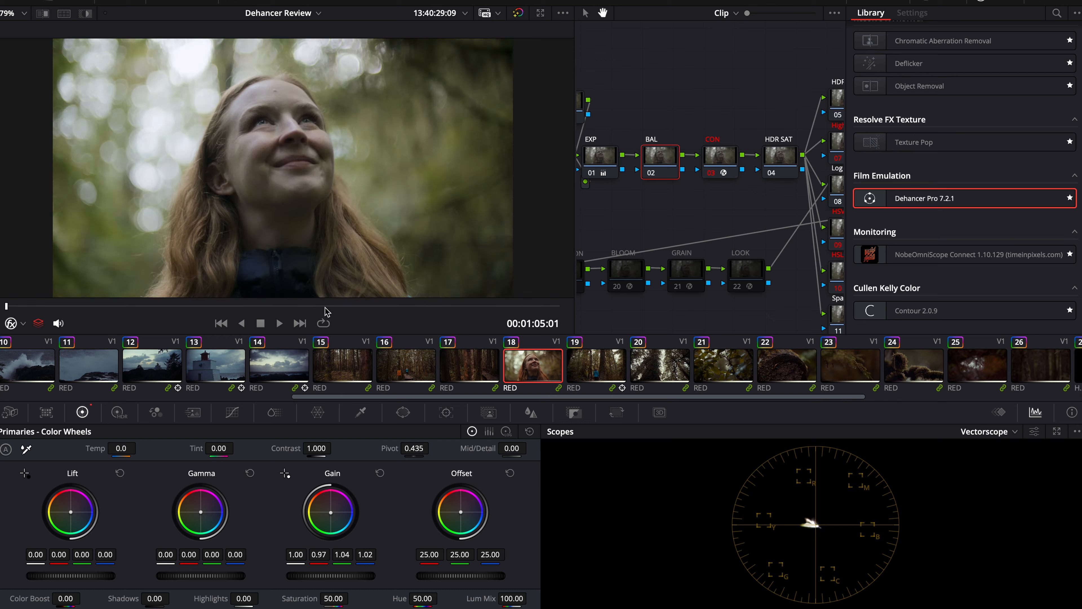
{"action": "left_click", "coordinate": [1034, 431]}
{"action": "left_click", "coordinate": [958, 546]}
{"action": "left_click", "coordinate": [244, 412]}
{"action": "left_click", "coordinate": [82, 412]}
{"action": "left_click", "coordinate": [1034, 431]}
{"action": "left_click", "coordinate": [1077, 431]}
{"action": "left_click", "coordinate": [1033, 478]}
- Go through the clips in the CON node and raise the BaseCon contrast on lighthouse clip 13
{"action": "key", "text": "Down"}
{"action": "key", "text": "Down"}
{"action": "key", "text": "Down"}
{"action": "key", "text": "Down"}
{"action": "key", "text": "Down"}
{"action": "key", "text": "Down"}
{"action": "key", "text": "Up"}
{"action": "key", "text": "Up"}
{"action": "key", "text": "Up"}
{"action": "key", "text": "Up"}
{"action": "key", "text": "Up"}
{"action": "key", "text": "Up"}
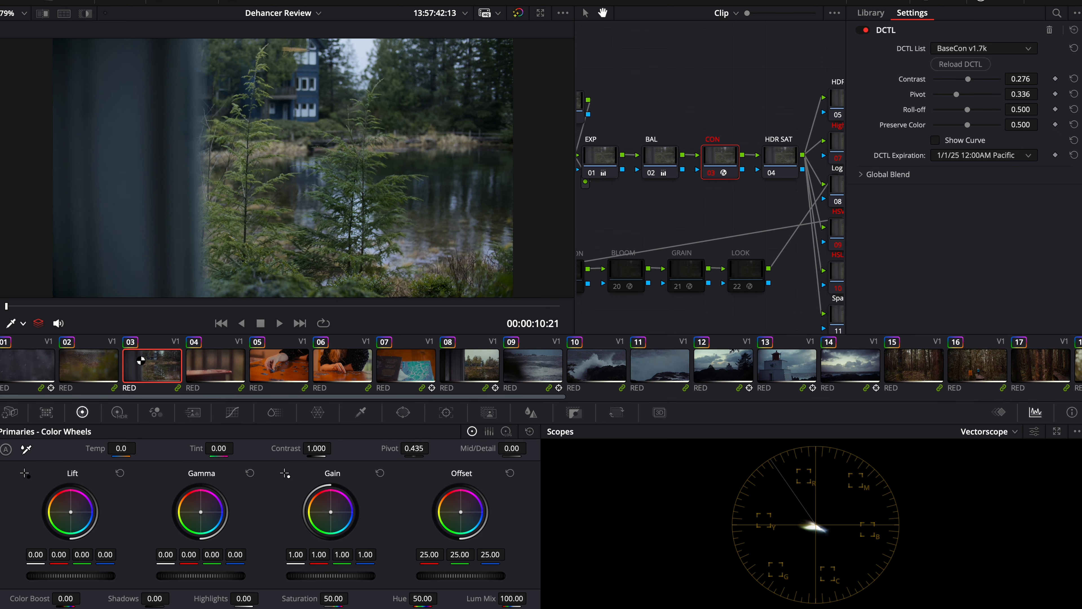
{"action": "left_click", "coordinate": [658, 164]}
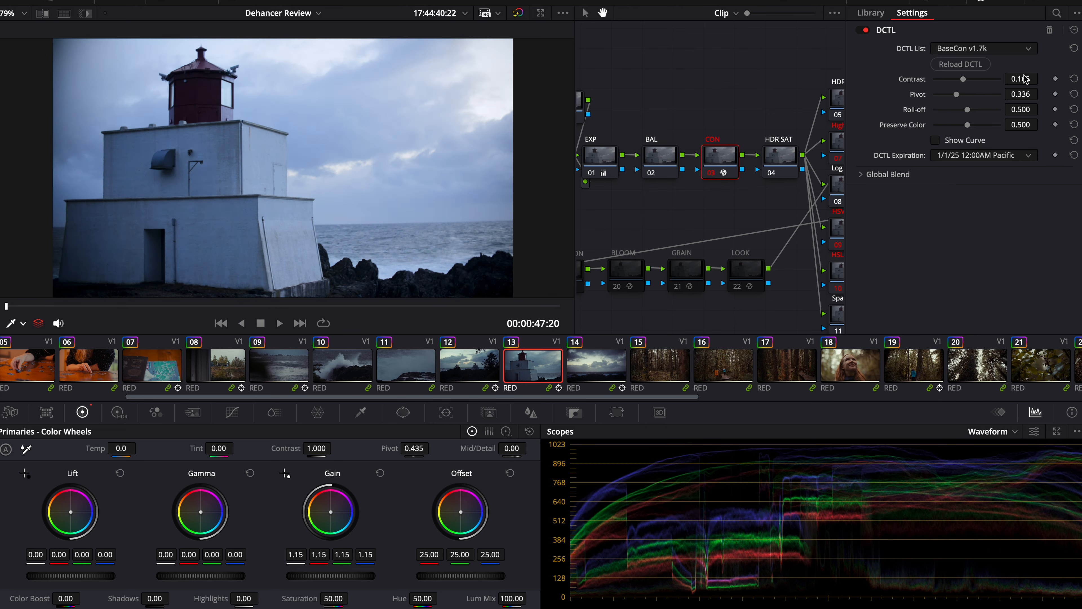
- Scrub through clip 13 and set the BAL node Gain on clip 20 to red 0.96, green 1.04 and blue 1.04
{"action": "left_click_drag", "start_coordinate": [6, 306], "coordinate": [488, 306]}
{"action": "left_click", "coordinate": [659, 156]}
{"action": "left_click", "coordinate": [599, 362]}
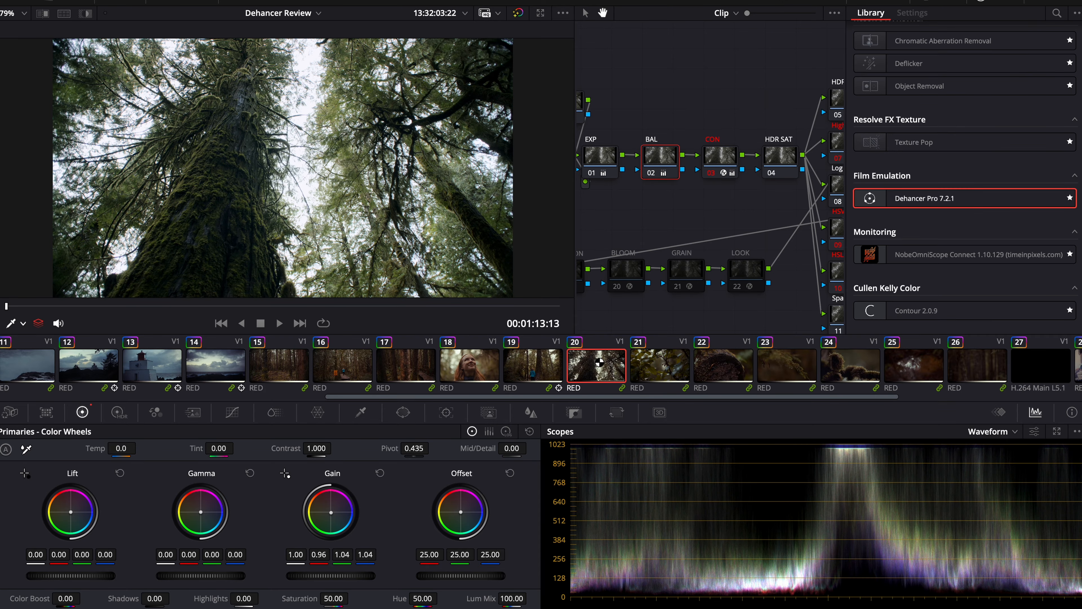
- Check the CON node from clip 20 through the remaining forest clips and set the BaseCon contrast on clip 02 to 0.136
{"action": "left_click", "coordinate": [723, 154]}
{"action": "left_click", "coordinate": [645, 371]}
{"action": "key", "text": "Down"}
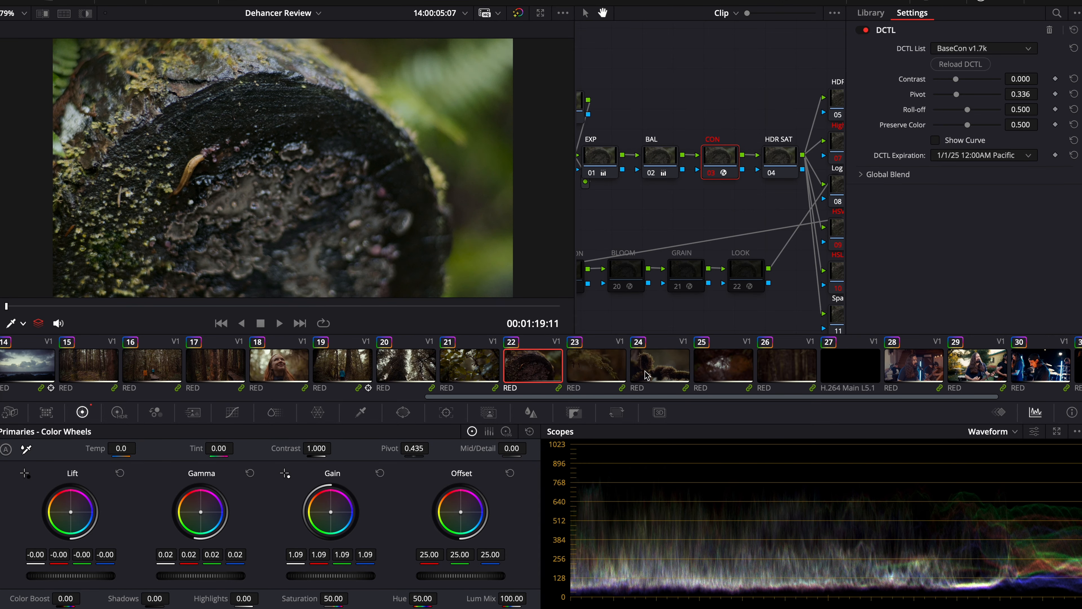
{"action": "key", "text": "Down"}
{"action": "key", "text": "Down"}
{"action": "key", "text": "Down"}
{"action": "key", "text": "Down"}
{"action": "left_click_drag", "start_coordinate": [331, 575], "coordinate": [352, 575]}
{"action": "key", "text": "Home"}
{"action": "key", "text": "Down"}
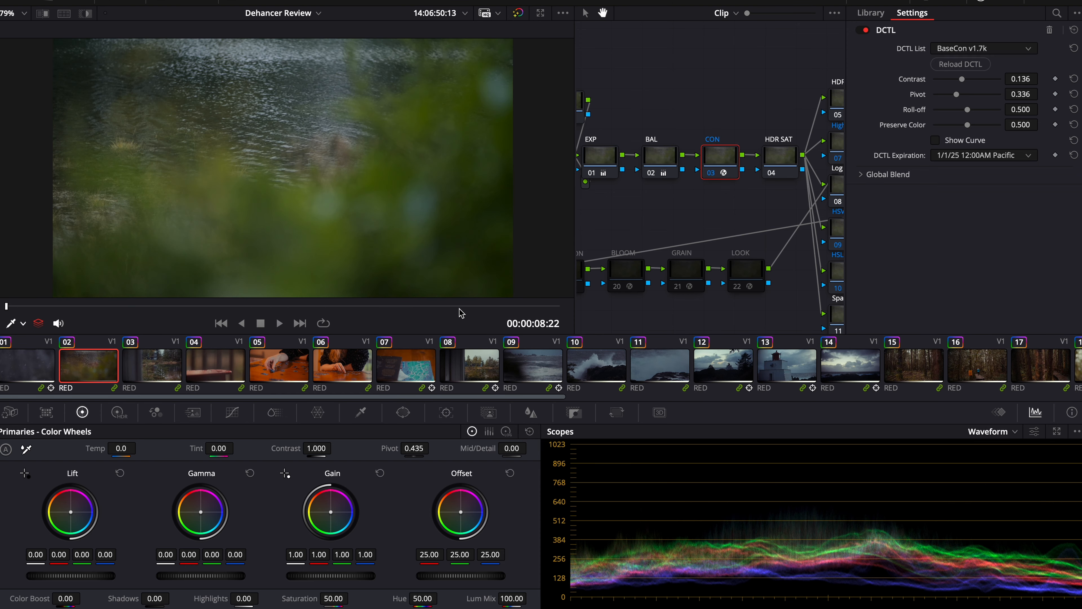
- Select the HDR SAT node on clip 02 and show the High Dynamic Range color wheels, comparing them with the primaries wheels
{"action": "left_click", "coordinate": [780, 148]}
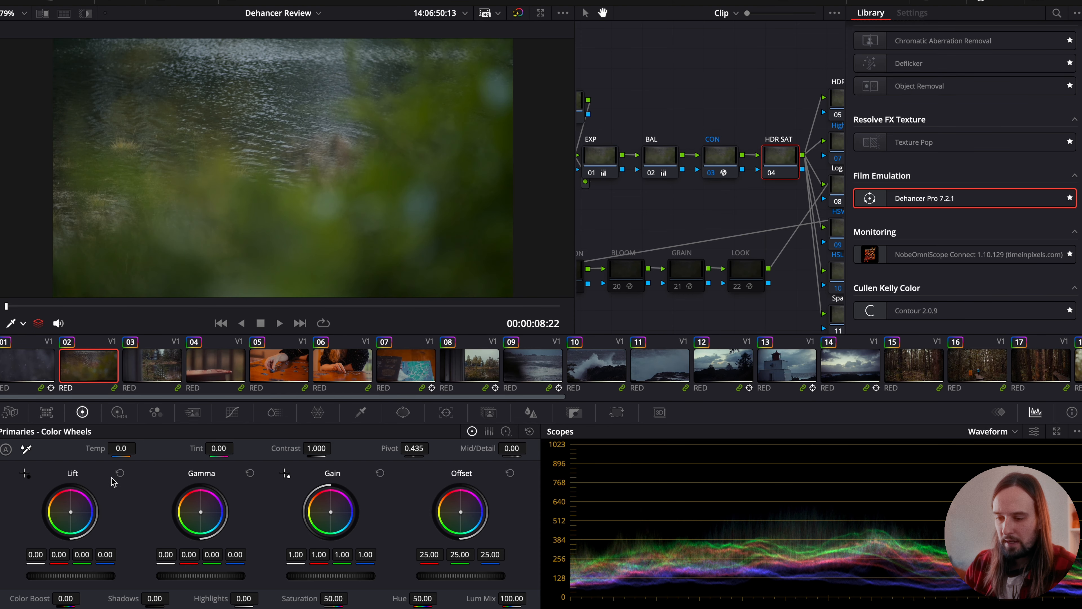
{"action": "left_click", "coordinate": [120, 412]}
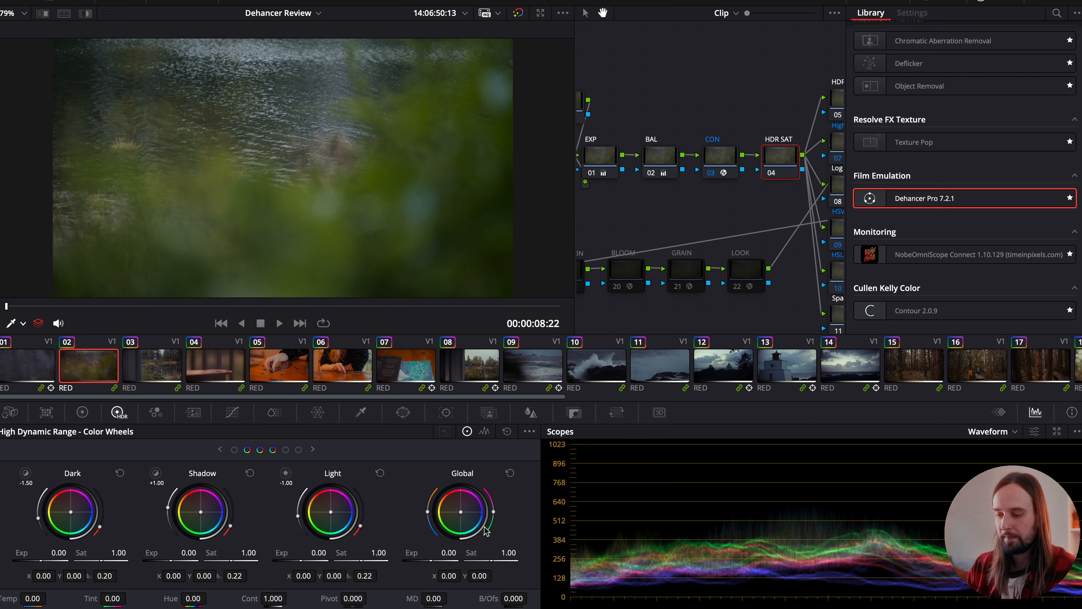
{"action": "left_click", "coordinate": [83, 413]}
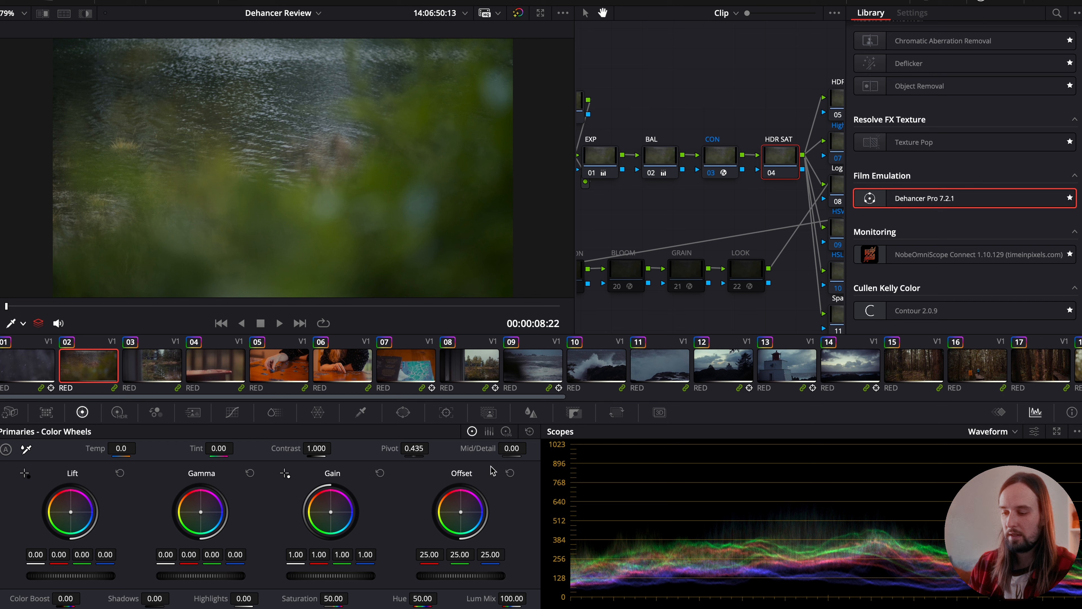
{"action": "left_click", "coordinate": [119, 412]}
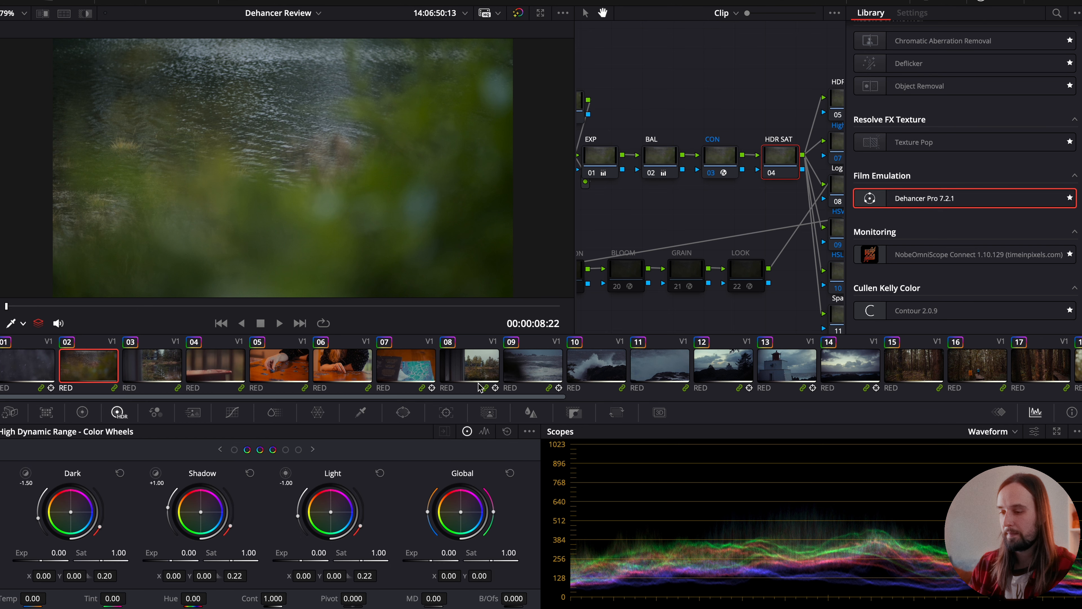
- Work through the clips up to clip 10 with an HDR adjustment in the HDR SAT node and select clip 10's BAL node
{"action": "key", "text": "Down"}
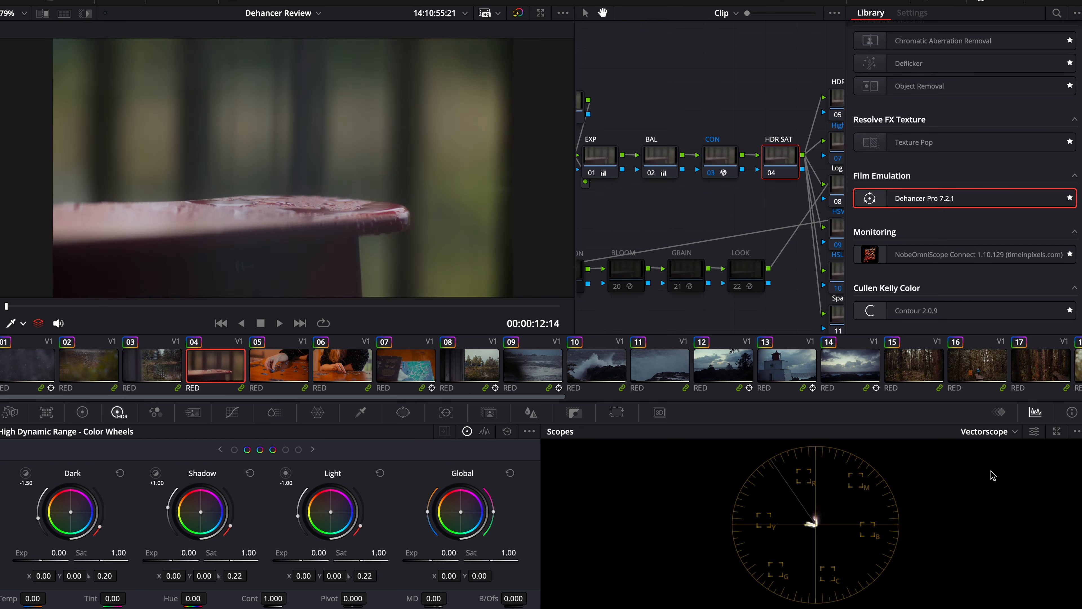
{"action": "key", "text": "Up"}
{"action": "key", "text": "Up"}
{"action": "key", "text": "Down"}
{"action": "key", "text": "Down"}
{"action": "key", "text": "Down"}
{"action": "key", "text": "Down"}
{"action": "key", "text": "Down"}
{"action": "key", "text": "Down"}
{"action": "key", "text": "Down"}
{"action": "key", "text": "Down"}
{"action": "left_click", "coordinate": [672, 160]}
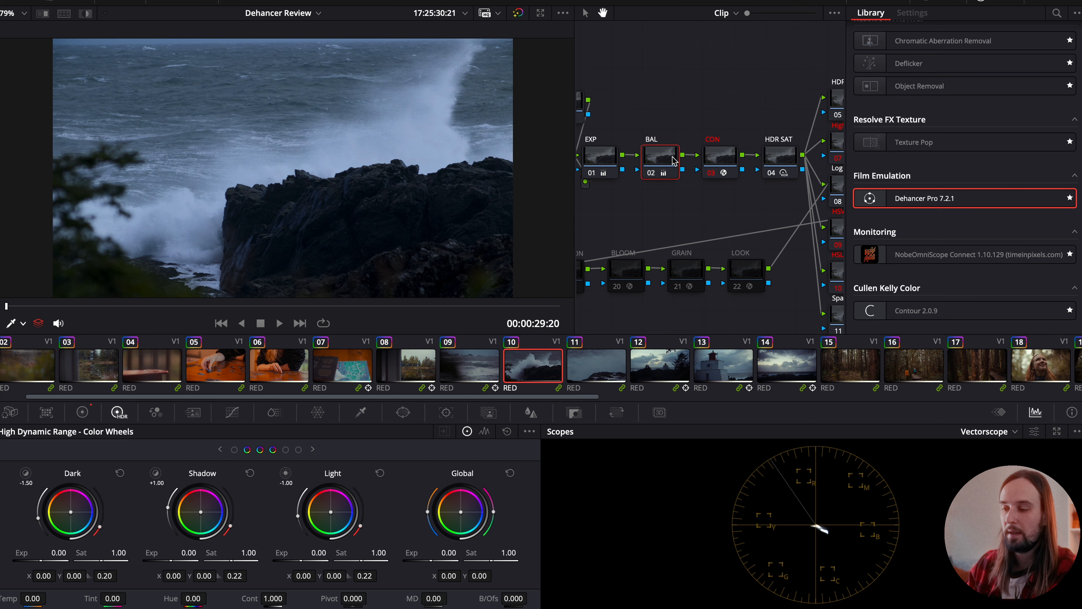
- Continue to clip 18 and set its BAL node Gain to red 0.94, green 1.02 and blue 1.10
{"action": "left_click", "coordinate": [789, 158]}
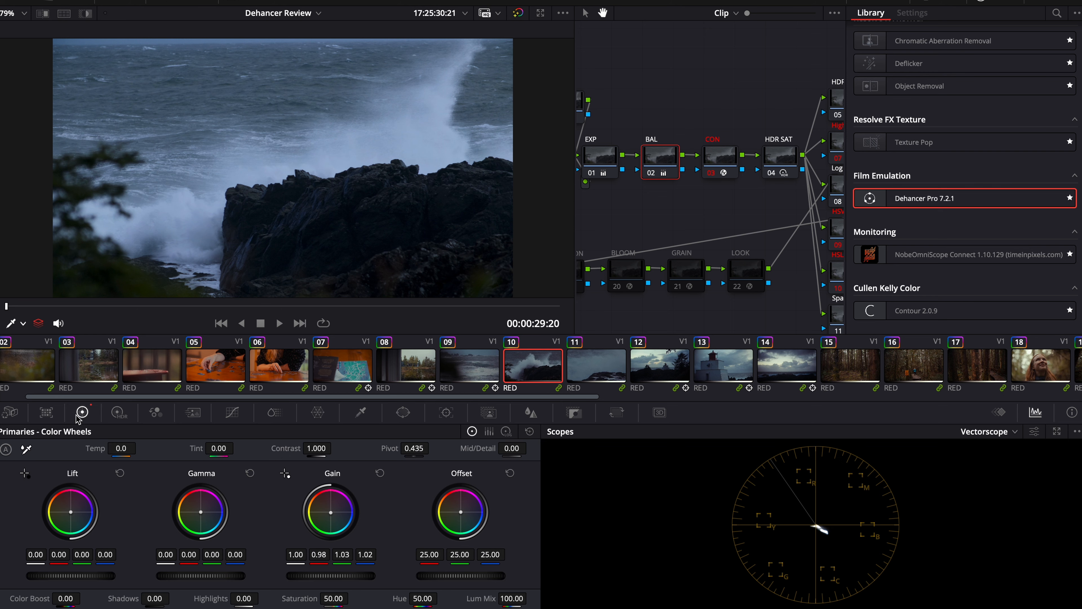
{"action": "key", "text": "Down"}
{"action": "key", "text": "Down"}
{"action": "key", "text": "Down"}
{"action": "key", "text": "Down"}
{"action": "key", "text": "Down"}
{"action": "key", "text": "Down"}
{"action": "key", "text": "Down"}
{"action": "key", "text": "Down"}
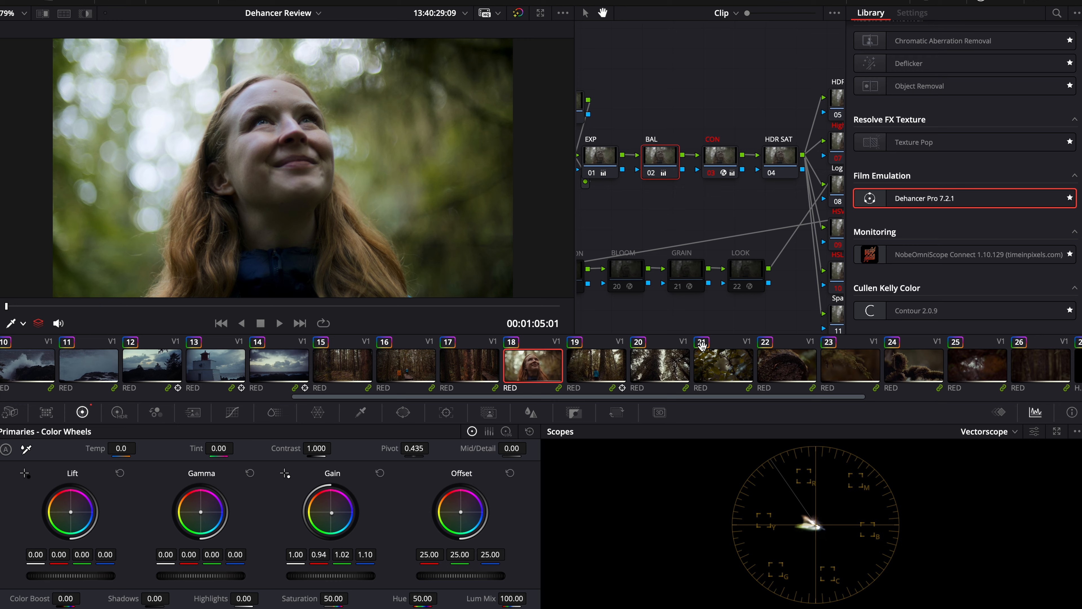
- Go on to clip 21 with the High Dynamic Range wheels and apply an HDR adjustment in its BAL node
{"action": "key", "text": "Down"}
{"action": "left_click", "coordinate": [123, 413]}
{"action": "key", "text": "Down"}
{"action": "key", "text": "Down"}
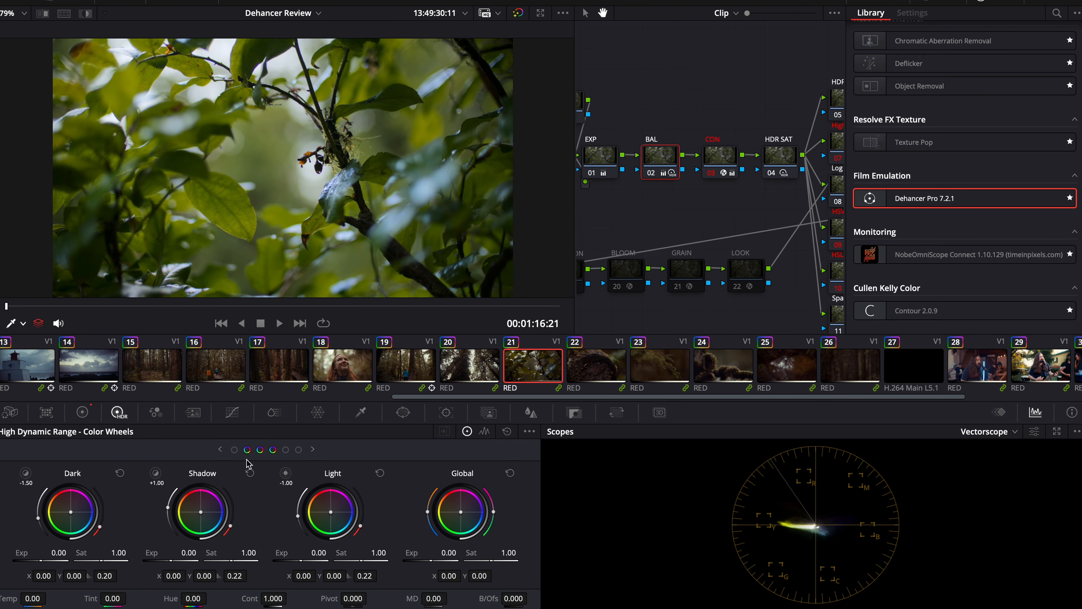
- Adjust the SatShaper Sat Gamma clip by clip in the HSV Sat node, to about 1.06 on clip 21 and 1.013 on clip 25
{"action": "key", "text": "Down"}
{"action": "key", "text": "Down"}
{"action": "key", "text": "Down"}
{"action": "key", "text": "Down"}
{"action": "key", "text": "Down"}
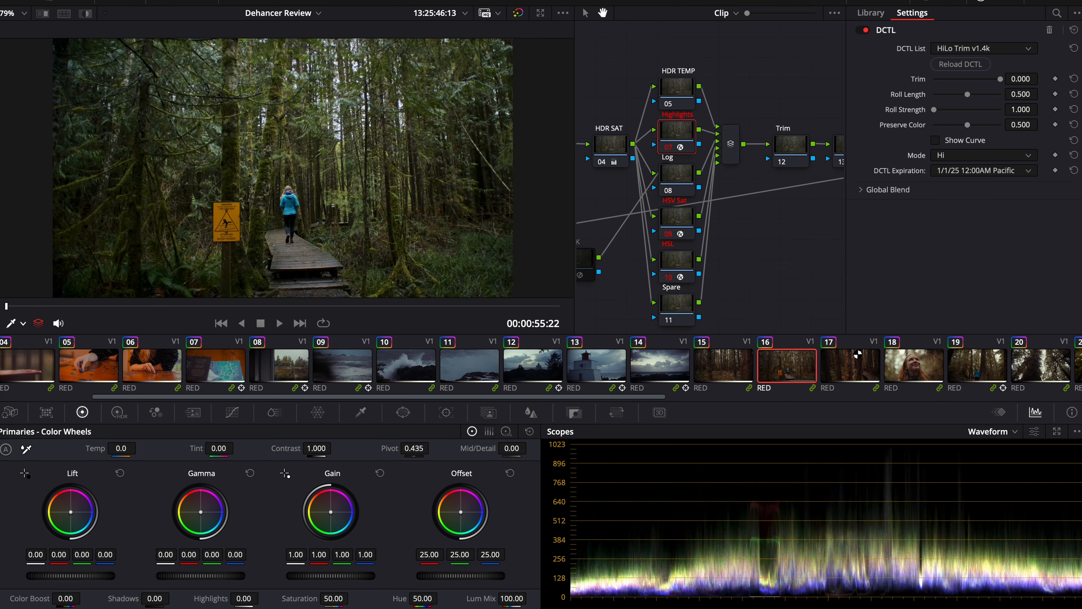
{"action": "key", "text": "Down"}
{"action": "key", "text": "Down"}
{"action": "key", "text": "Down"}
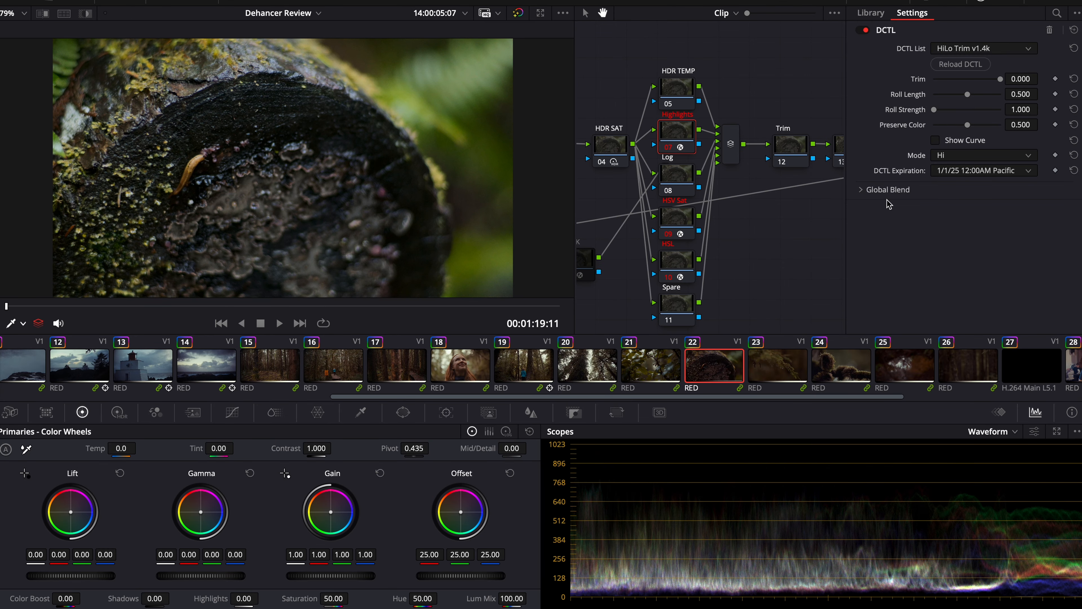
{"action": "left_click_drag", "start_coordinate": [1028, 81], "coordinate": [1025, 82]}
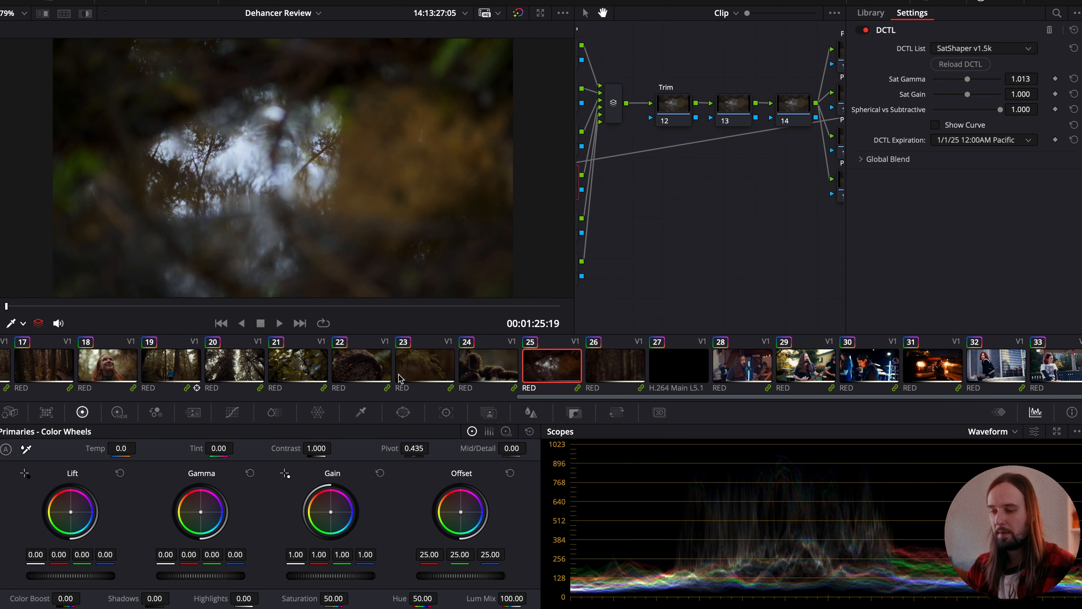
{"action": "scroll", "coordinate": [400, 377], "scroll_direction": "left", "scroll_amount": 10}
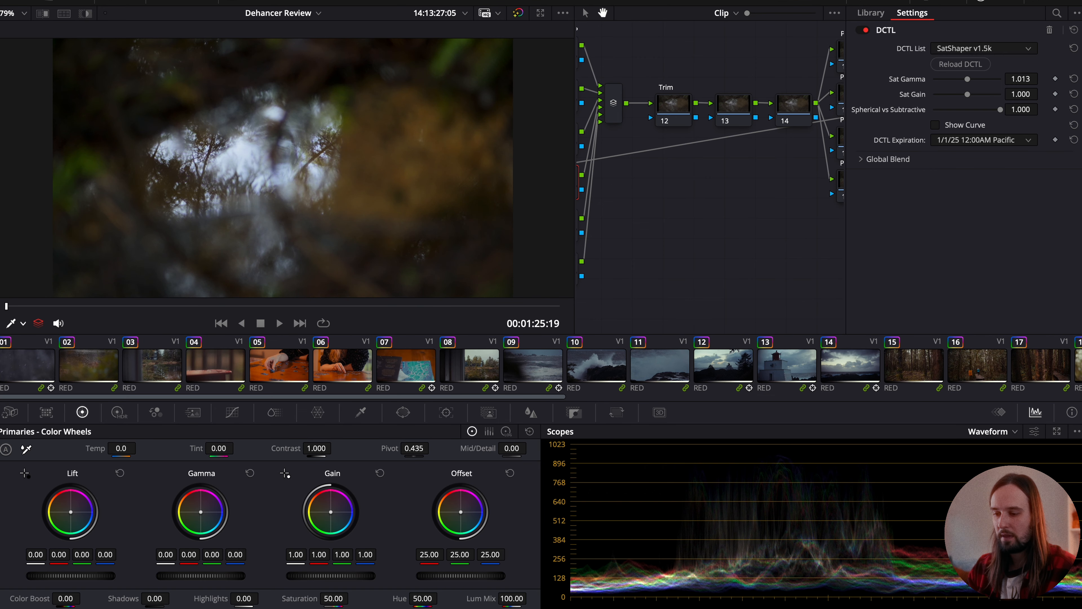
- Add a circular power window to the PW1 node on clip 18
{"action": "left_click", "coordinate": [547, 359]}
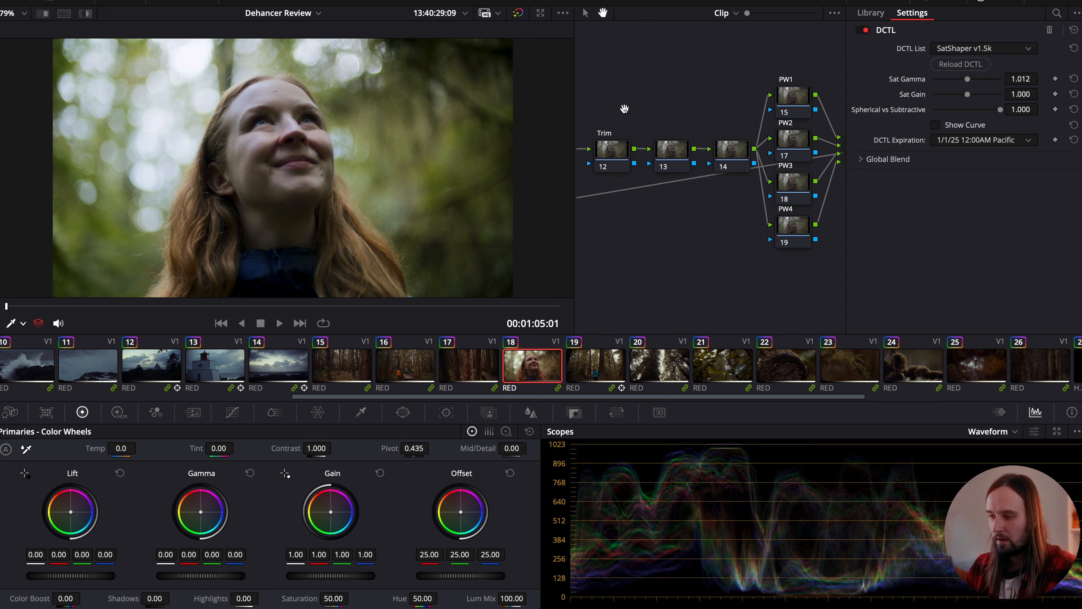
{"action": "left_click", "coordinate": [800, 102]}
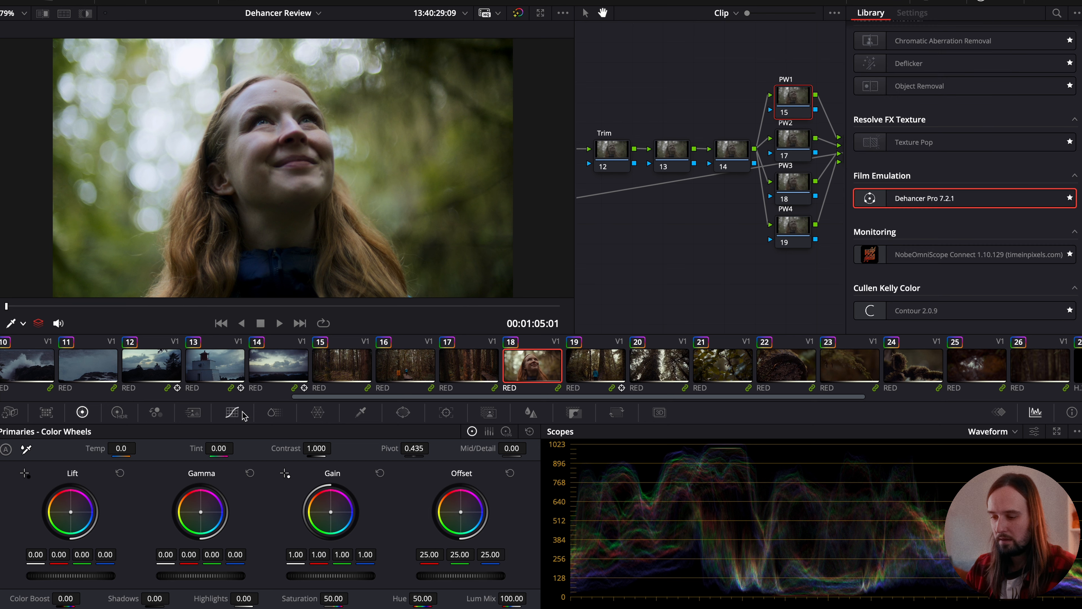
{"action": "left_click", "coordinate": [404, 414]}
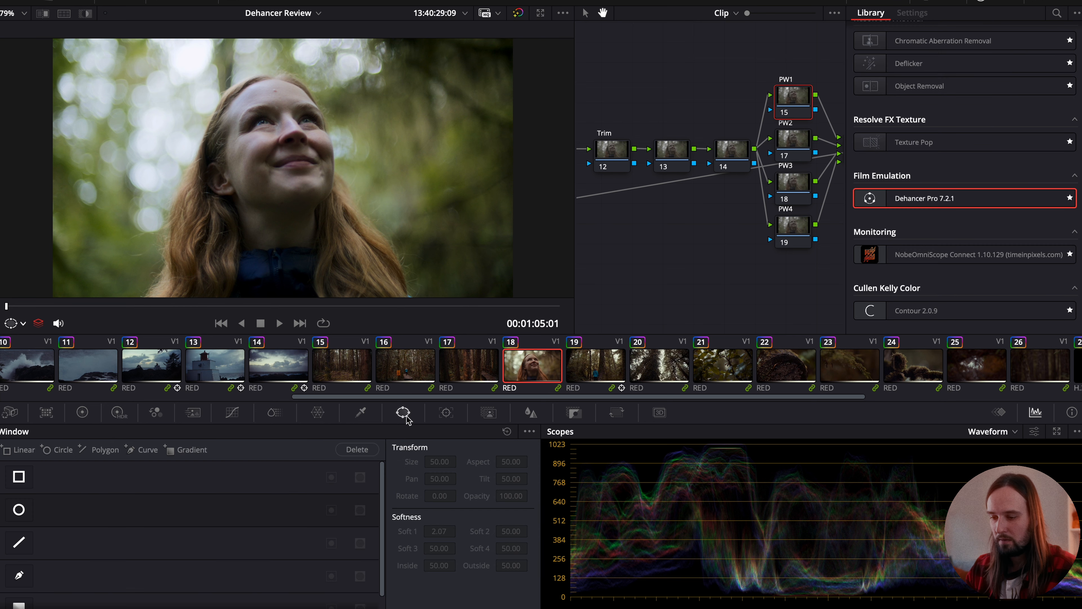
{"action": "left_click", "coordinate": [19, 512]}
- Shape the circle window into a tall oval over the woman's face, with aspect about 34.26 and softness about 10.34
{"action": "left_click_drag", "start_coordinate": [282, 157], "coordinate": [279, 173]}
{"action": "left_click_drag", "start_coordinate": [356, 187], "coordinate": [387, 184]}
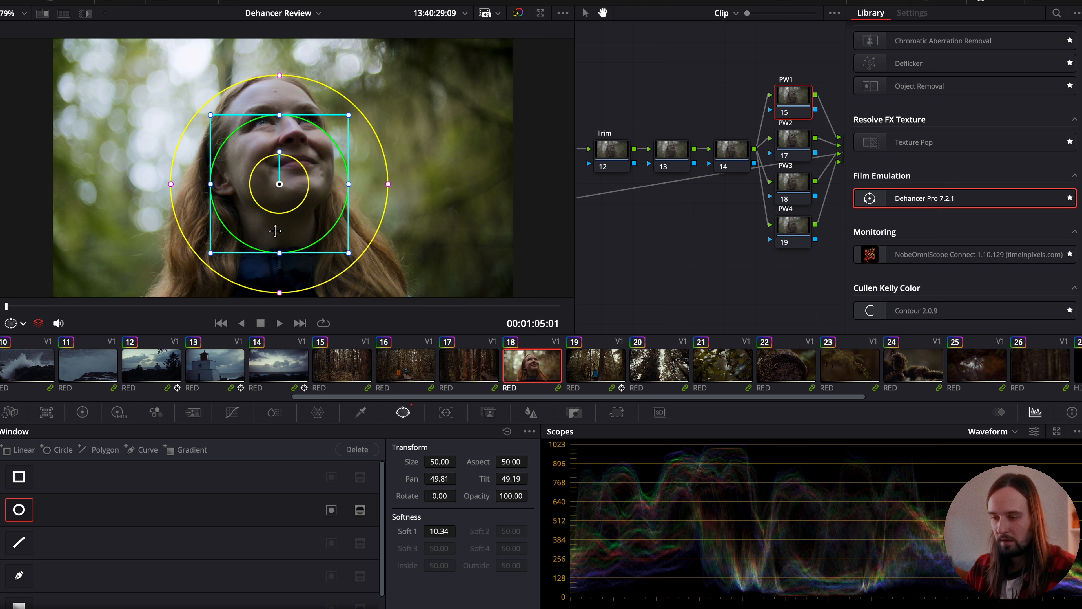
{"action": "left_click_drag", "start_coordinate": [282, 256], "coordinate": [280, 285]}
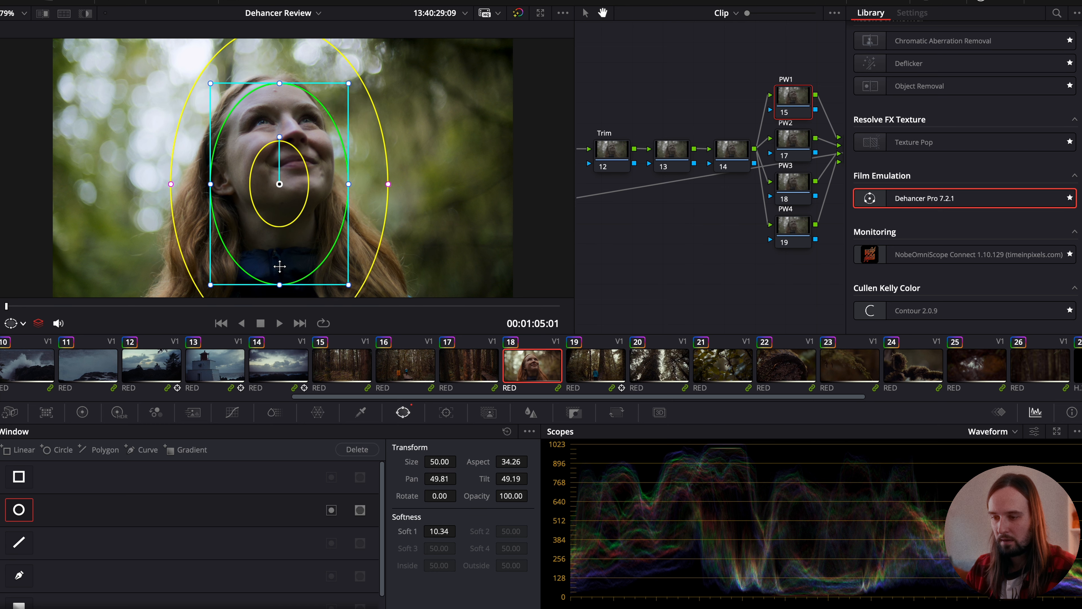
{"action": "left_click_drag", "start_coordinate": [280, 188], "coordinate": [290, 175]}
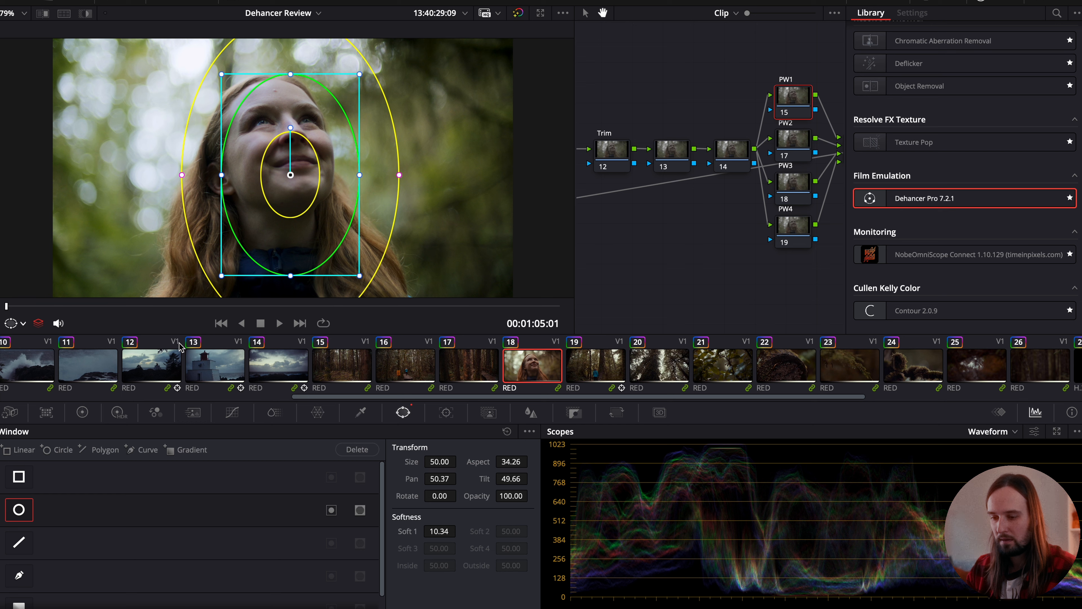
- Set the PW1 node's gamma to Linear on clip 18 and adjust its primary color wheels with the window overlay hidden
{"action": "left_click", "coordinate": [82, 412]}
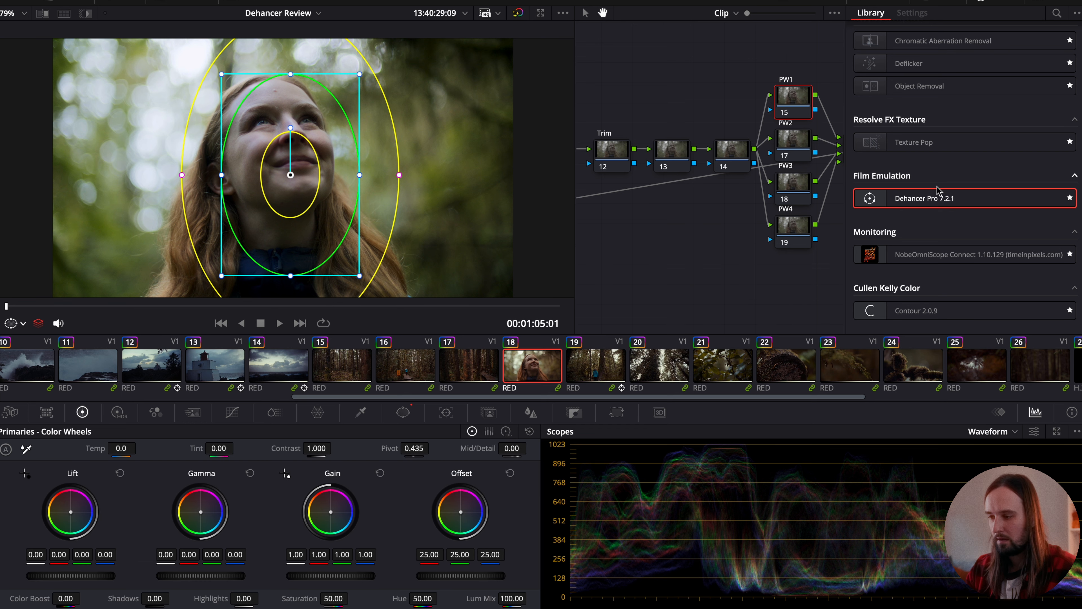
{"action": "right_click", "coordinate": [793, 100]}
{"action": "mouse_move", "coordinate": [846, 288]}
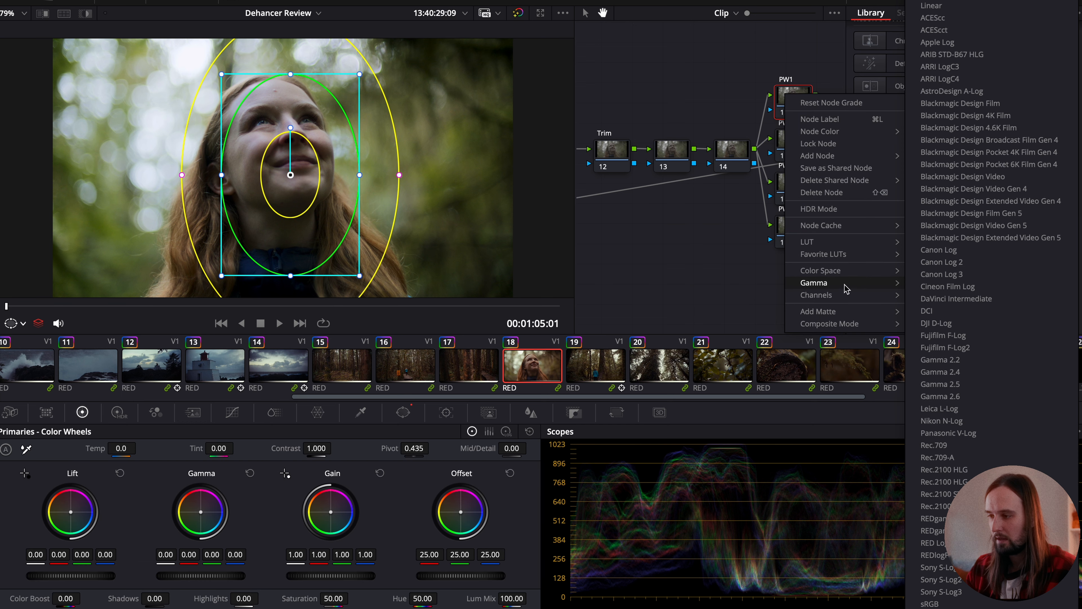
{"action": "left_click", "coordinate": [1000, 6]}
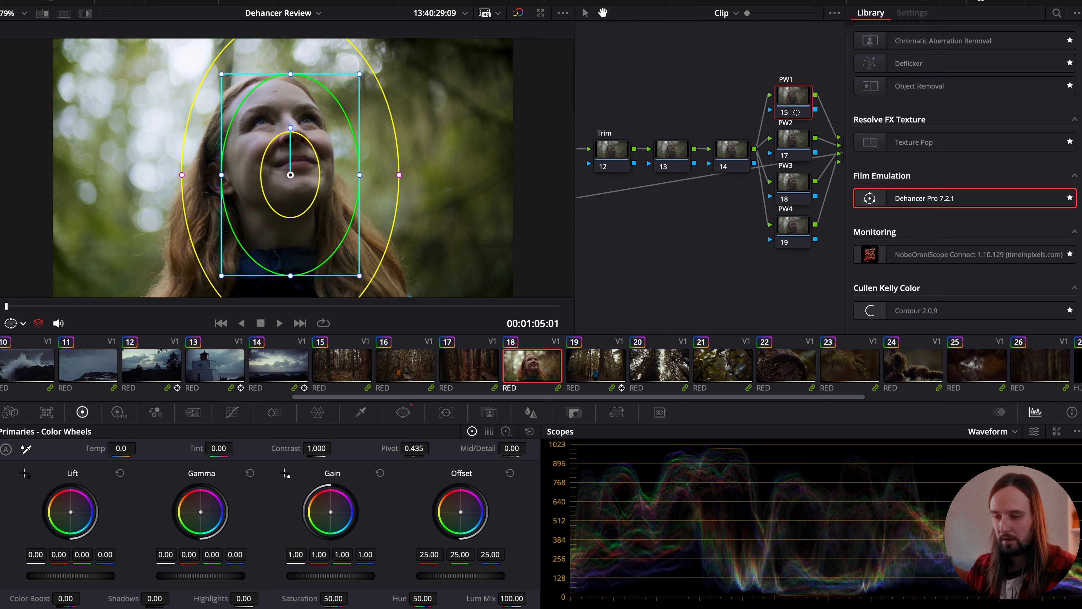
{"action": "left_click", "coordinate": [11, 327]}
{"action": "left_click", "coordinate": [28, 344]}
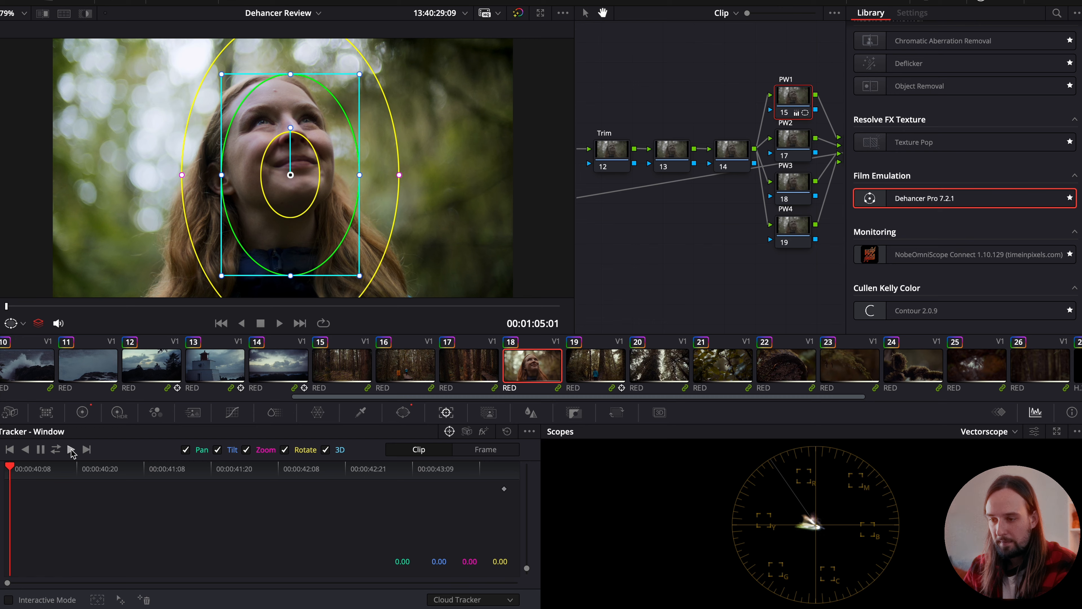
- Track the oval face window forward through clip 18 and play the clip back with the window overlay hidden
{"action": "left_click", "coordinate": [71, 449]}
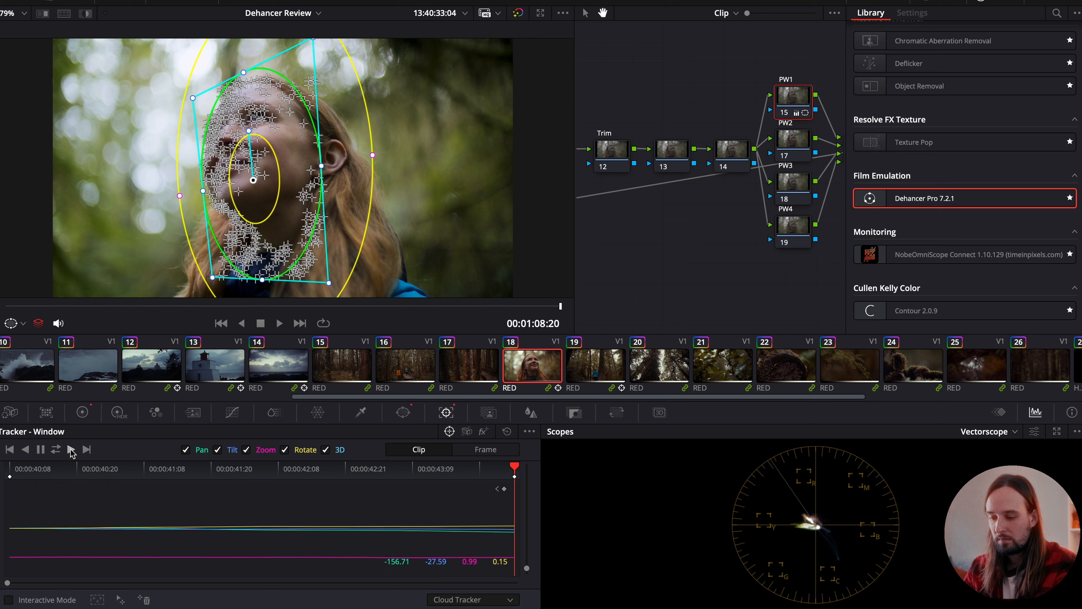
{"action": "left_click", "coordinate": [16, 325]}
{"action": "left_click", "coordinate": [36, 340]}
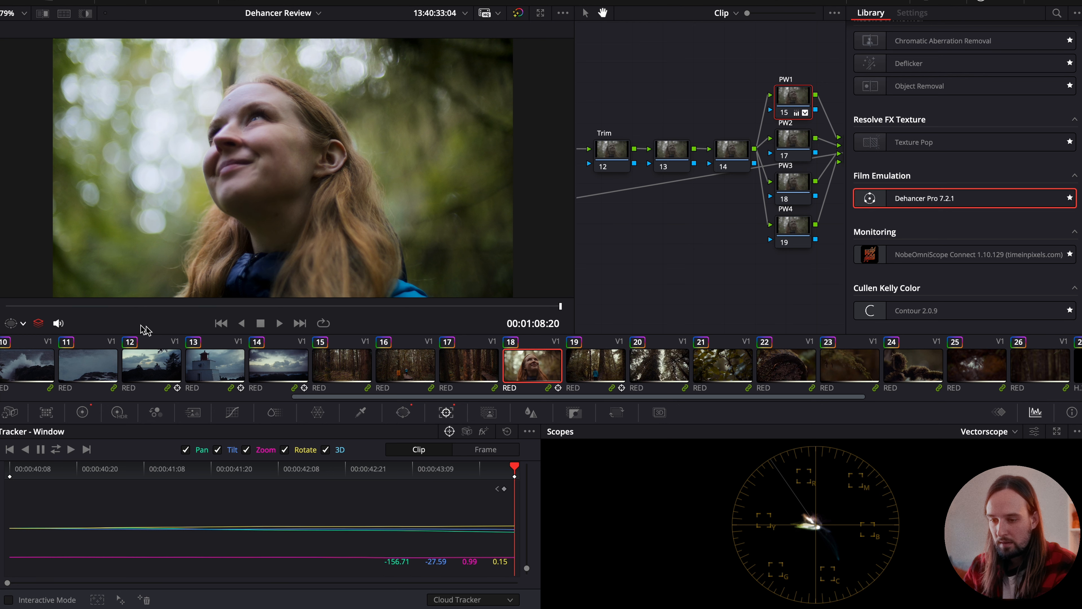
{"action": "left_click", "coordinate": [14, 304]}
{"action": "key", "text": "space"}
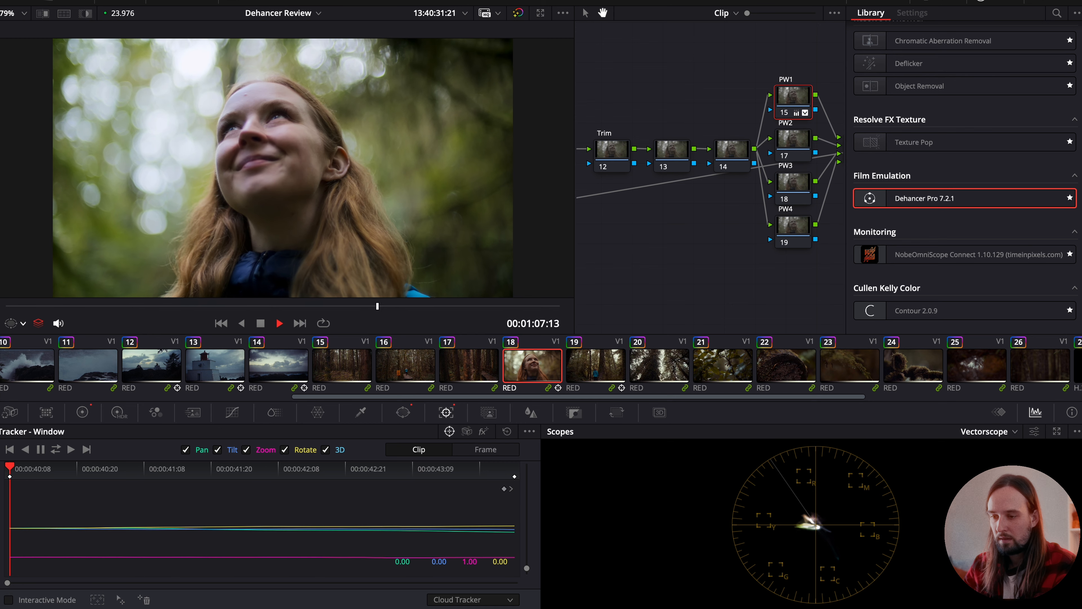
{"action": "key", "text": "space"}
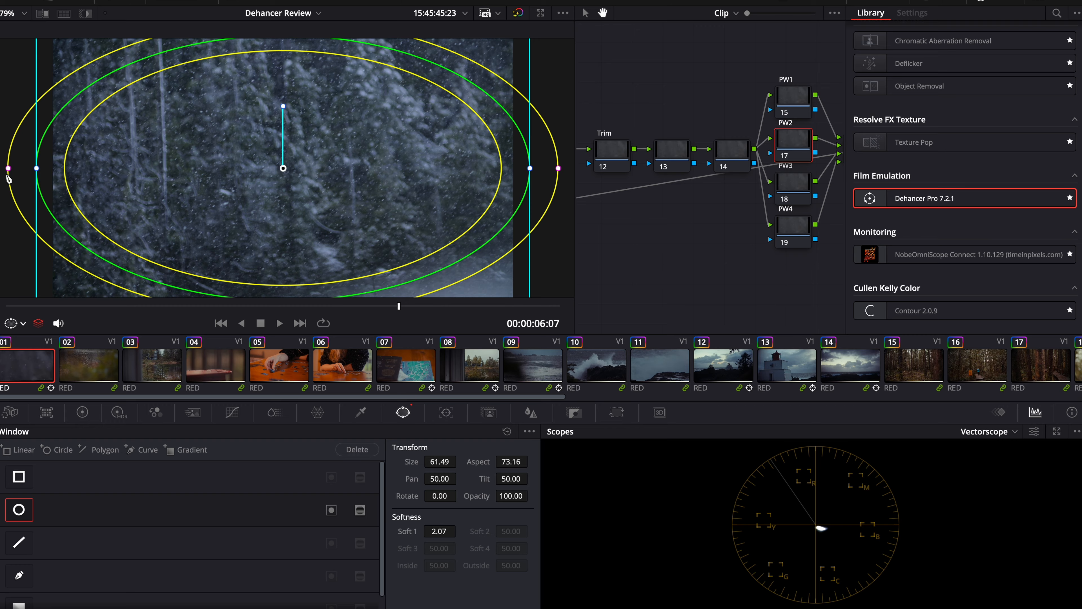
- Enlarge, soften and invert the PW2 circle window on clip 01 and darken it to an Offset of 23.08, hiding the overlay
{"action": "key", "text": "super+minus"}
{"action": "left_click_drag", "start_coordinate": [160, 102], "coordinate": [125, 84]}
{"action": "left_click_drag", "start_coordinate": [111, 167], "coordinate": [73, 168]}
{"action": "left_click", "coordinate": [331, 510]}
{"action": "left_click", "coordinate": [82, 412]}
{"action": "left_click", "coordinate": [24, 323]}
{"action": "left_click", "coordinate": [26, 340]}
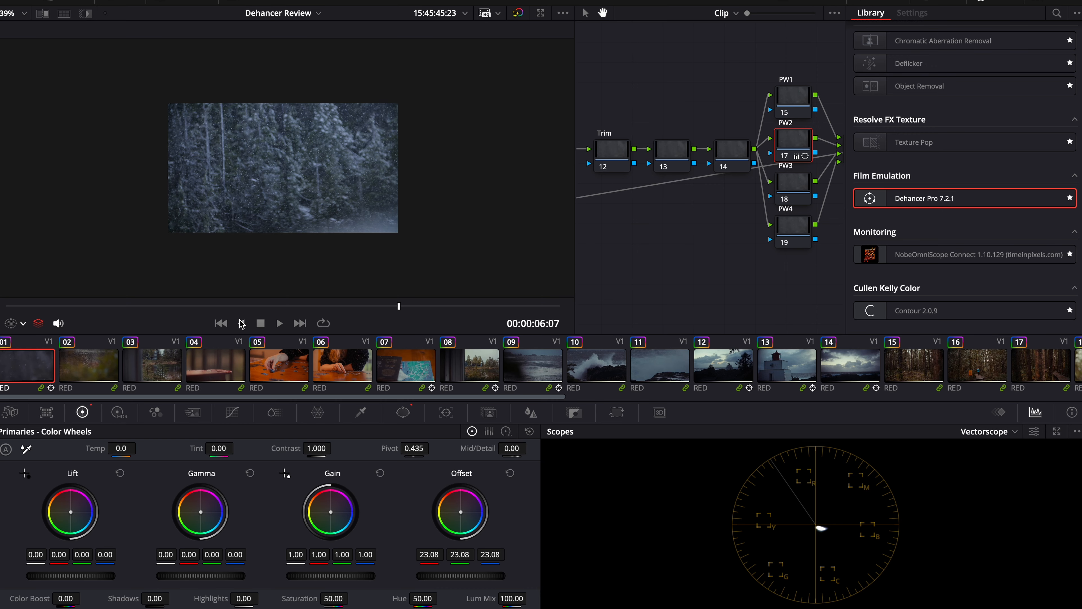
- Continue the PW2 vignette clip by clip from clip 02 to clip 05, with an Offset of 19.57 on clip 05
{"action": "left_click", "coordinate": [96, 368]}
{"action": "key", "text": "shift+z"}
{"action": "left_click", "coordinate": [155, 367]}
{"action": "left_click", "coordinate": [216, 367]}
{"action": "left_click", "coordinate": [280, 368]}
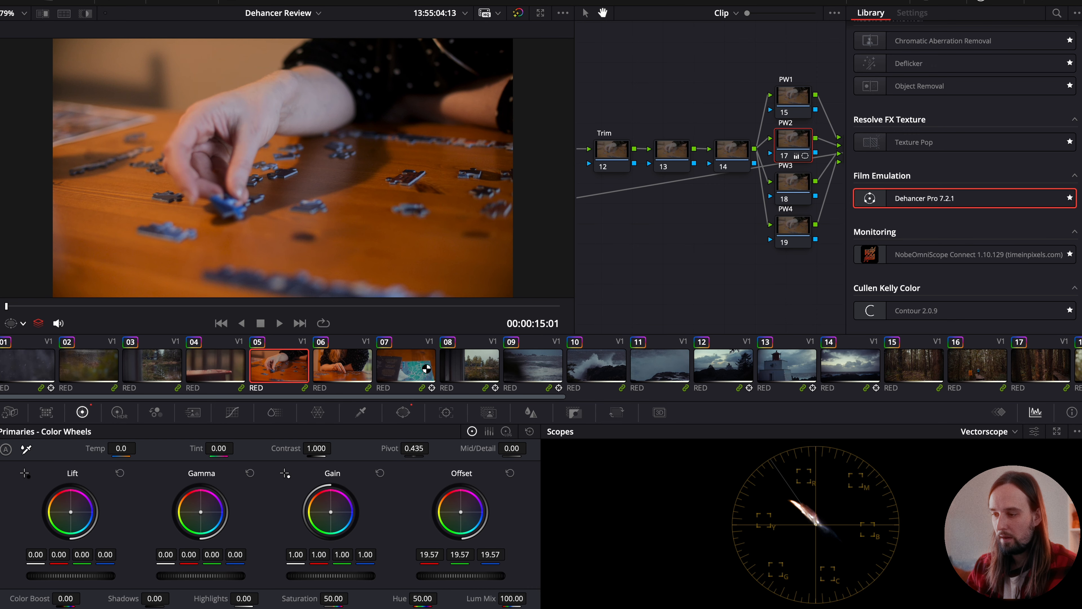
- View the Dehancer Pro settings of the HALATION, BLOOM, GRAIN and LOOK nodes on clip 05
{"action": "scroll", "coordinate": [427, 369], "scroll_direction": "right", "scroll_amount": 2}
{"action": "left_click_drag", "start_coordinate": [658, 231], "coordinate": [1080, 158]}
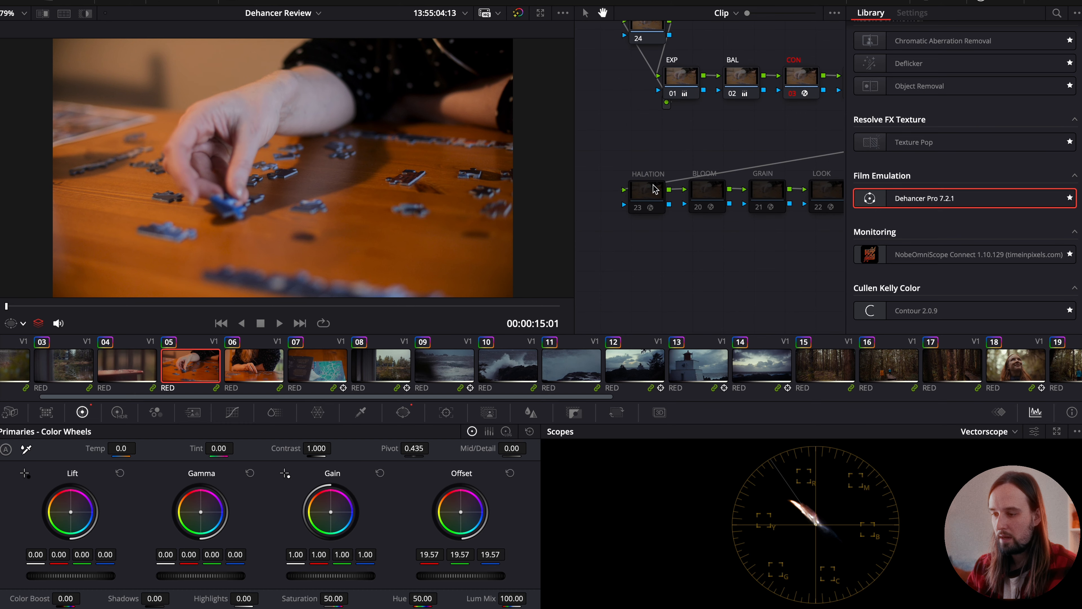
{"action": "left_click", "coordinate": [651, 192]}
{"action": "scroll", "coordinate": [905, 231], "scroll_direction": "down", "scroll_amount": 10}
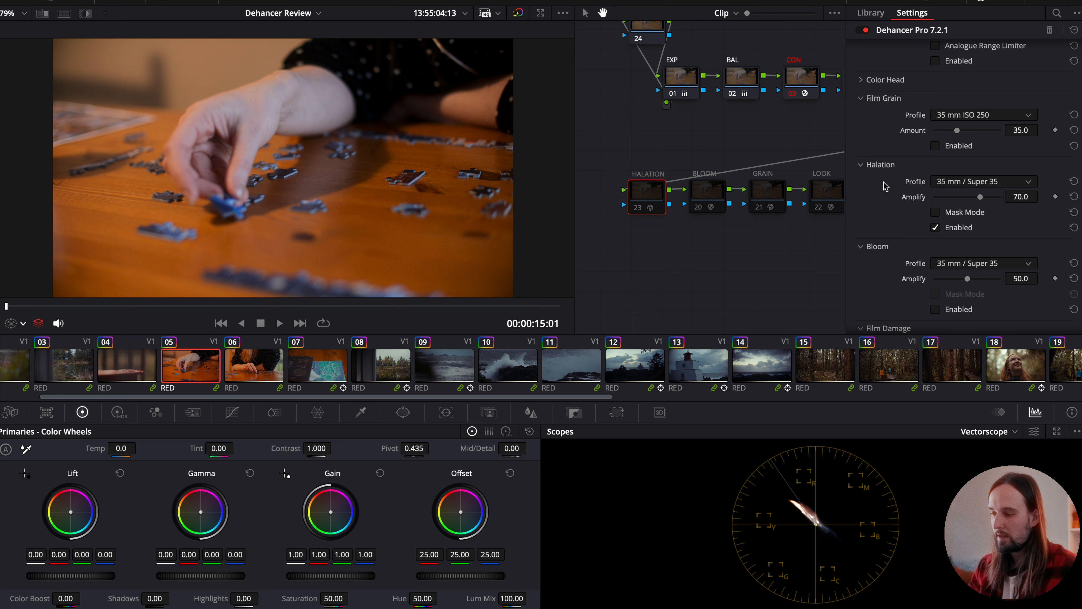
{"action": "left_click", "coordinate": [700, 196]}
{"action": "left_click", "coordinate": [754, 197]}
{"action": "left_click", "coordinate": [817, 197]}
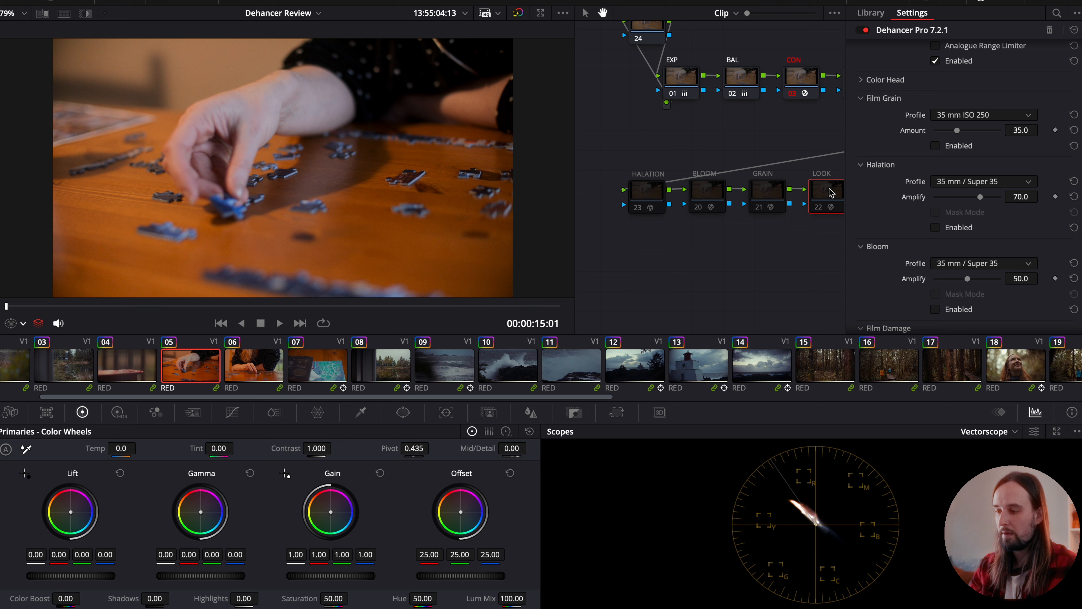
- Enable the HALATION node on clip 05 and play the clip enlarged to examine the effect
{"action": "left_click", "coordinate": [647, 192]}
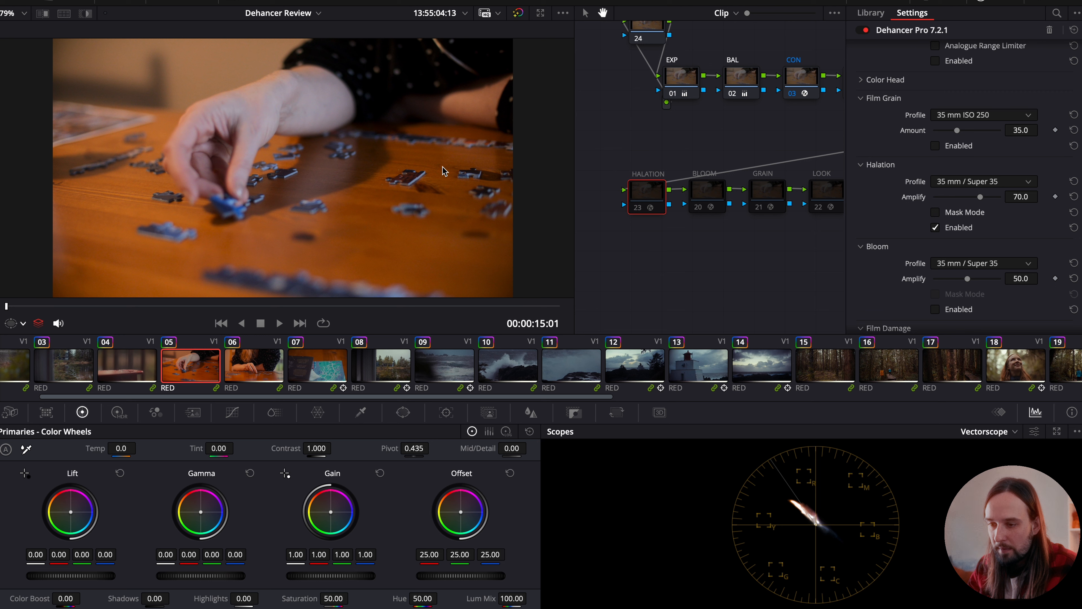
{"action": "scroll", "coordinate": [208, 95], "scroll_direction": "up", "scroll_amount": 5}
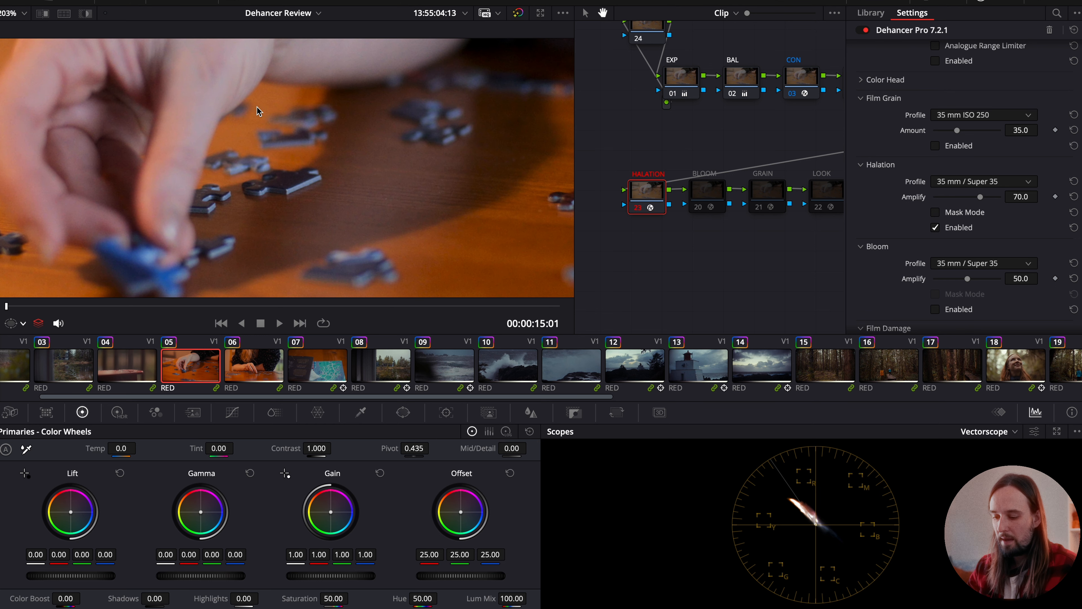
{"action": "key", "text": "space"}
{"action": "key", "text": "space"}
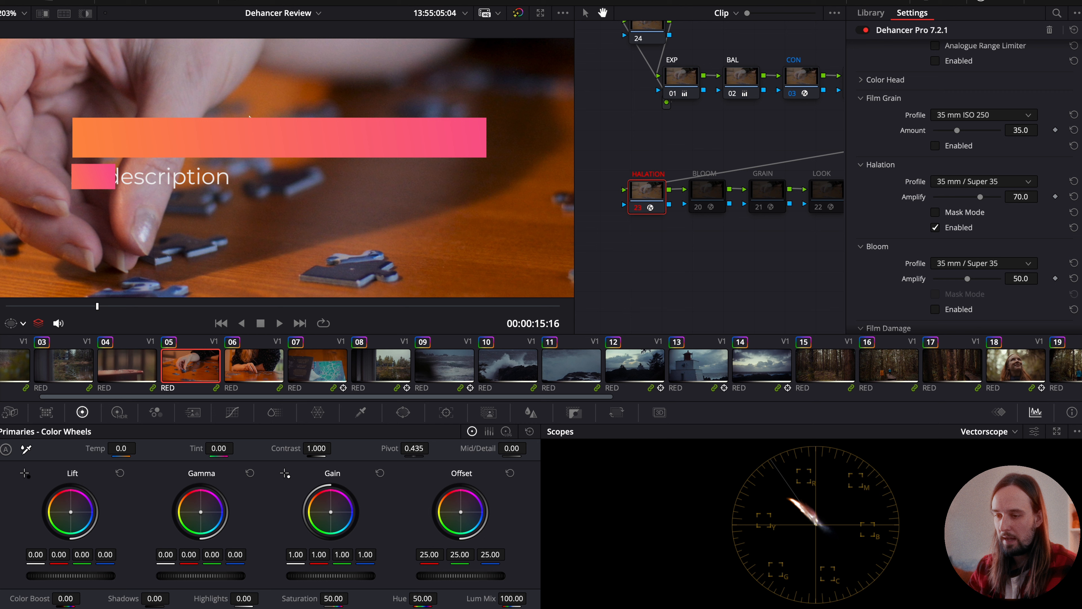
{"action": "scroll", "coordinate": [298, 167], "scroll_direction": "down", "scroll_amount": 4}
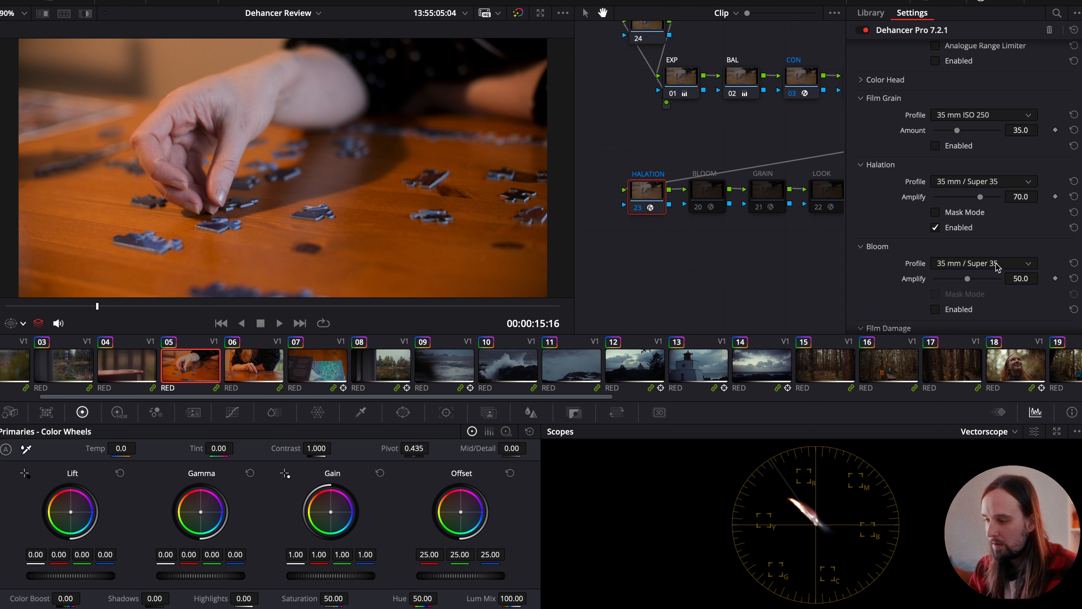
- Try the 35 mm / Super 35 No Remjet halation profile on clip 05 and return to 35 mm / Super 35
{"action": "left_click", "coordinate": [974, 182]}
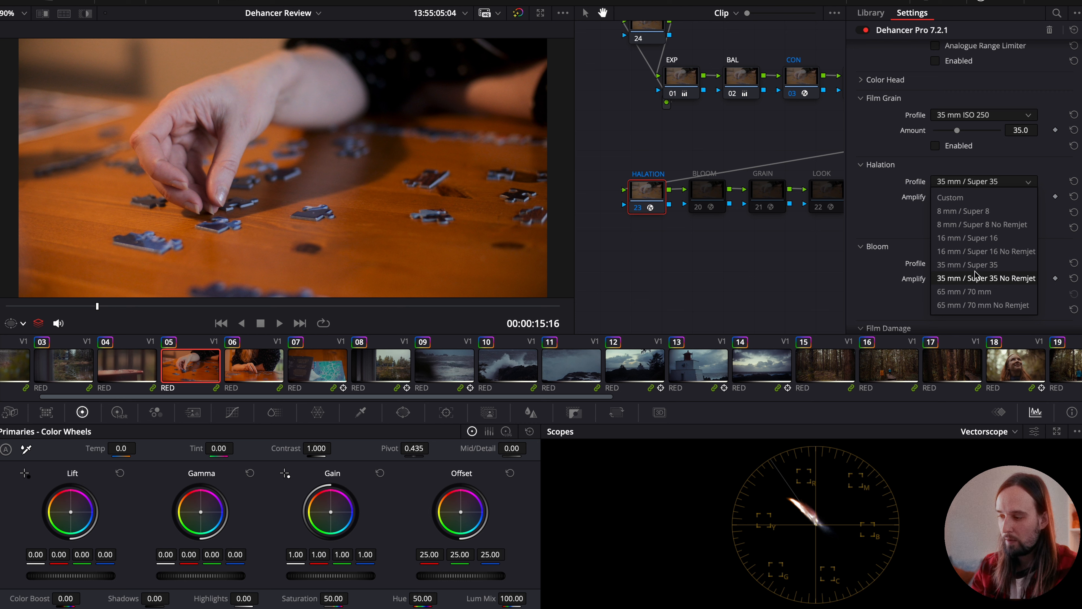
{"action": "left_click", "coordinate": [975, 277]}
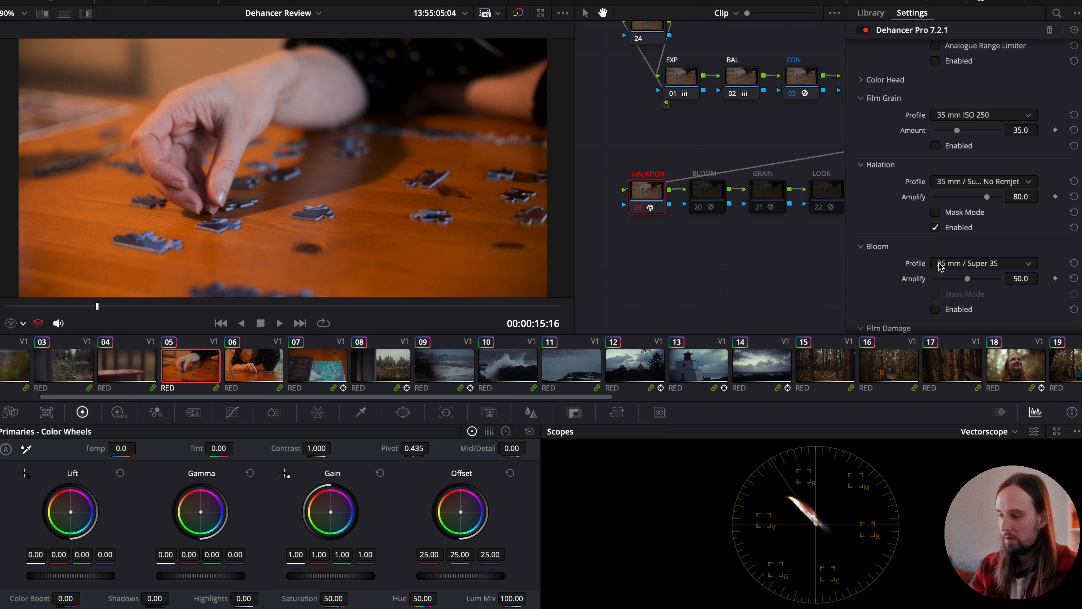
{"action": "left_click", "coordinate": [978, 182]}
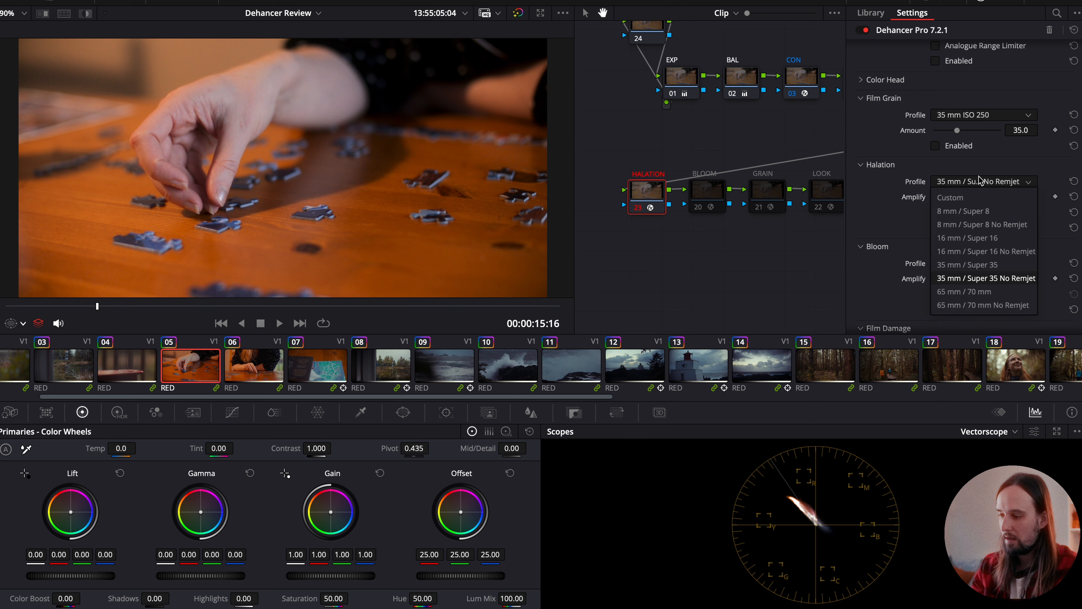
{"action": "left_click", "coordinate": [969, 263]}
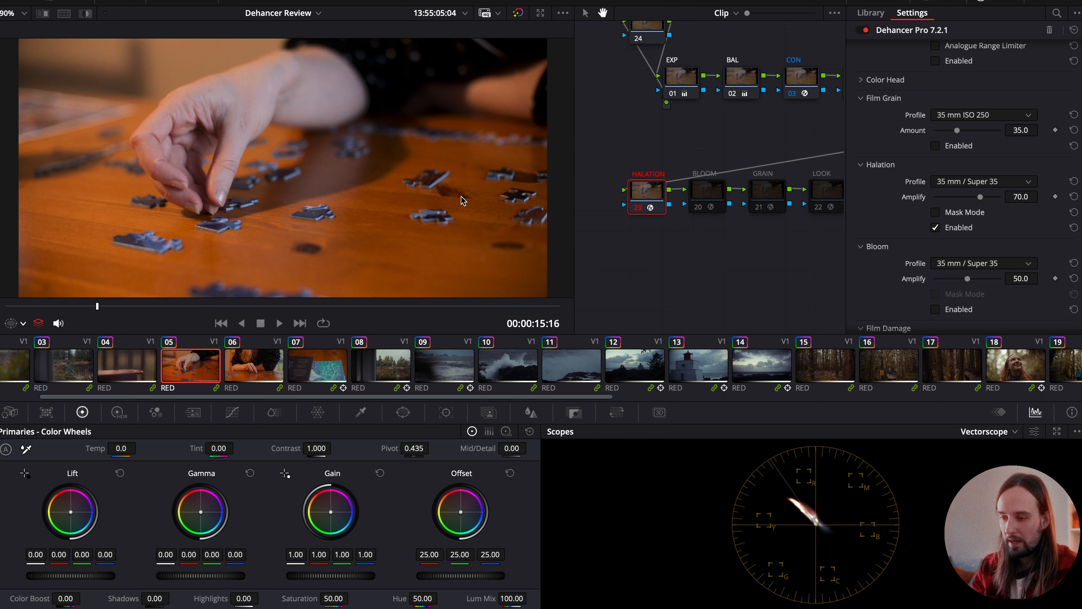
- Browse clips 02 through 08 to compare how the shots look with and without halation
{"action": "left_click", "coordinate": [129, 374]}
{"action": "scroll", "coordinate": [129, 374], "scroll_direction": "up", "scroll_amount": 3}
{"action": "left_click", "coordinate": [127, 375]}
{"action": "left_click", "coordinate": [76, 365]}
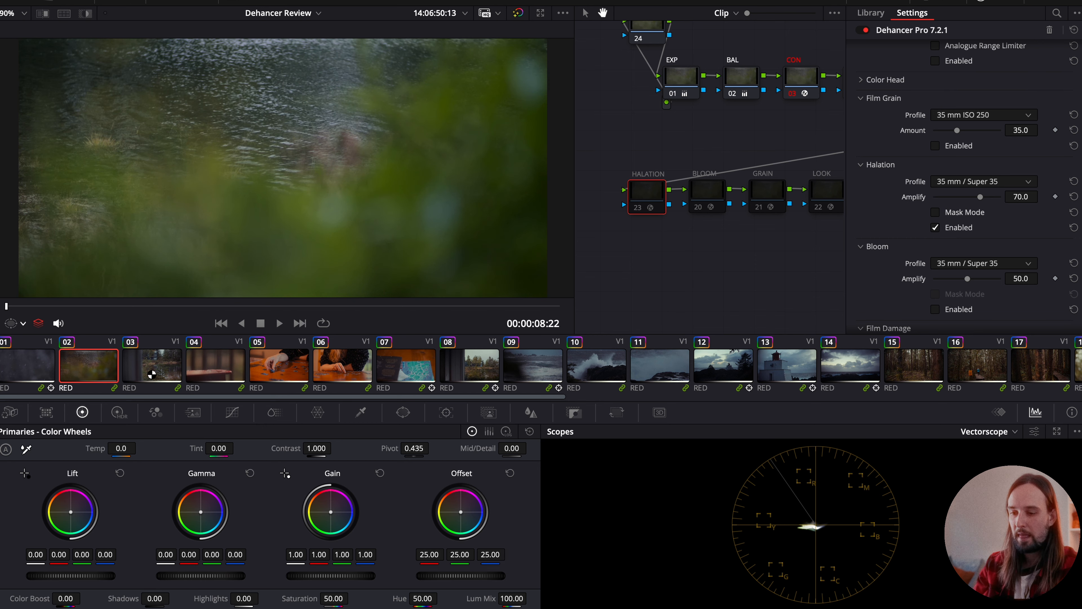
{"action": "left_click", "coordinate": [168, 375]}
{"action": "left_click", "coordinate": [289, 364]}
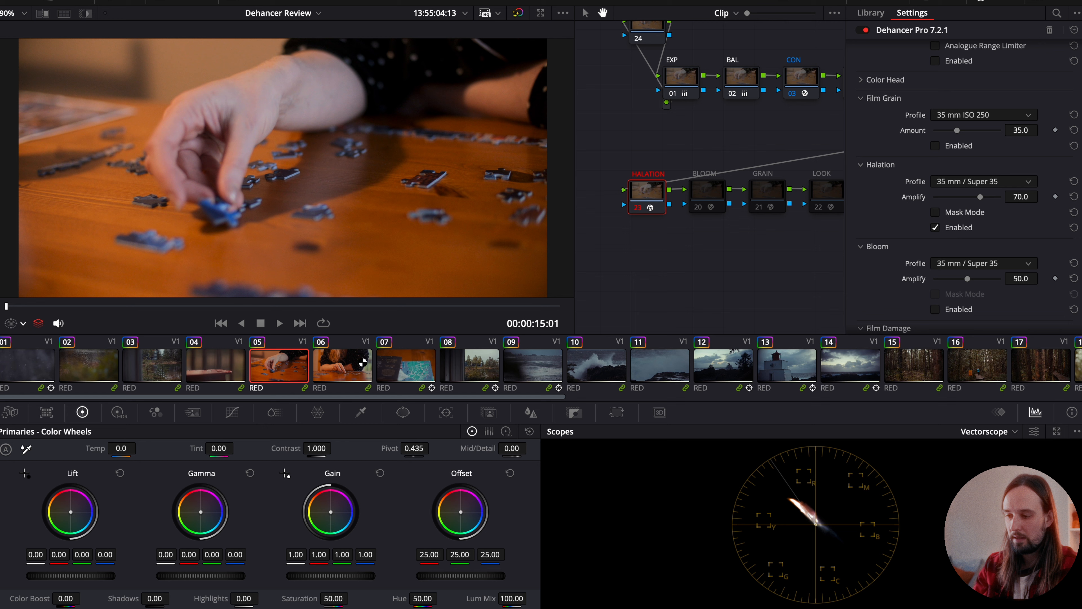
{"action": "left_click", "coordinate": [363, 362]}
{"action": "left_click", "coordinate": [476, 367]}
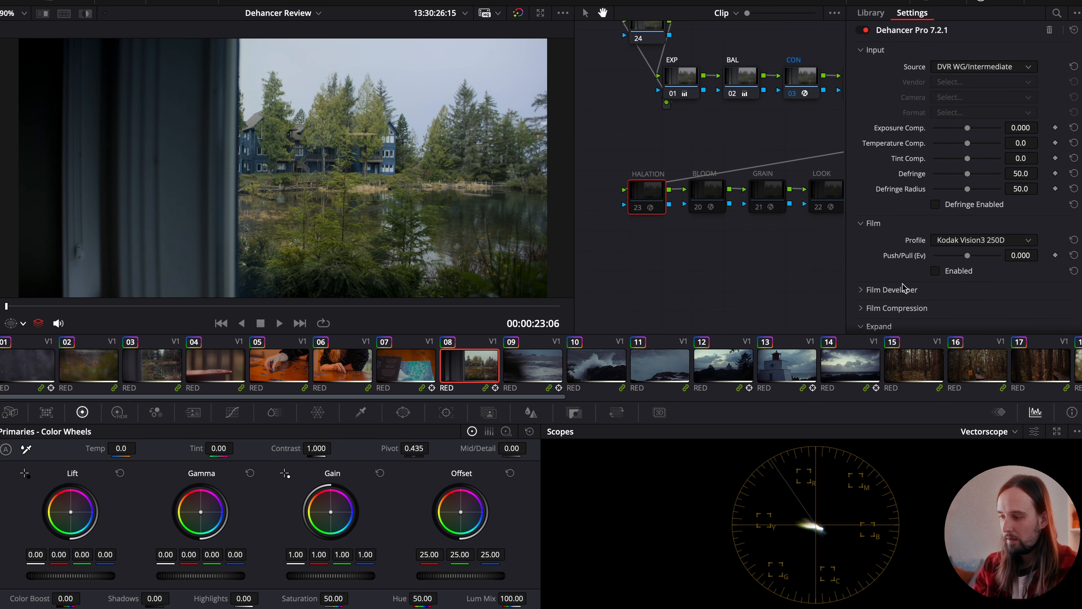
- Enable the HALATION node on clip 08 and set its Halation profile to 65 mm / 70 mm No Remjet
{"action": "scroll", "coordinate": [905, 282], "scroll_direction": "down", "scroll_amount": 2}
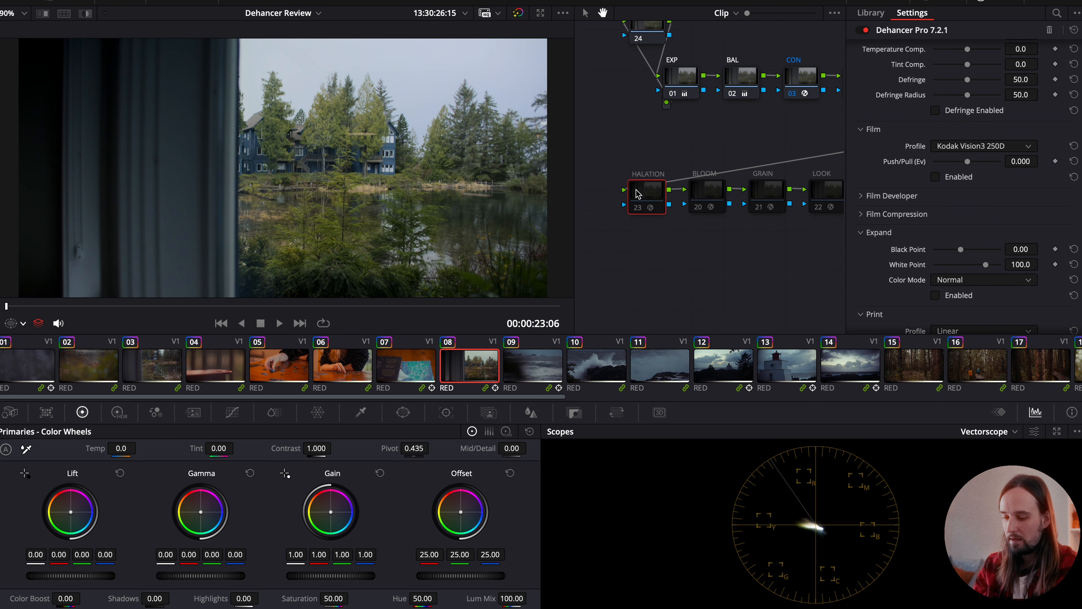
{"action": "scroll", "coordinate": [937, 192], "scroll_direction": "down", "scroll_amount": 10}
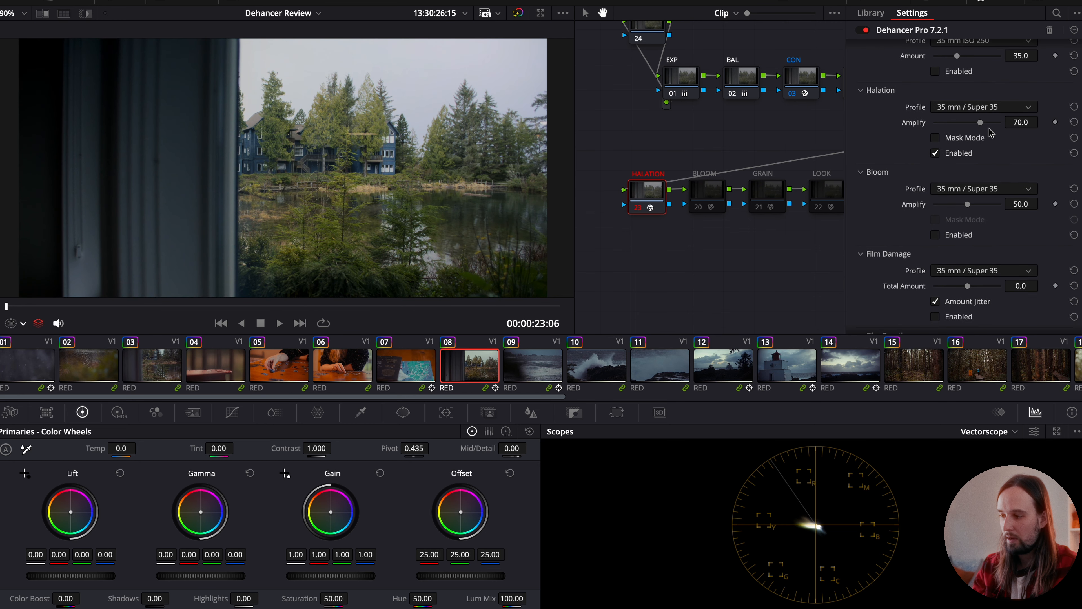
{"action": "scroll", "coordinate": [990, 132], "scroll_direction": "up", "scroll_amount": 1}
{"action": "left_click_drag", "start_coordinate": [980, 148], "coordinate": [953, 160]}
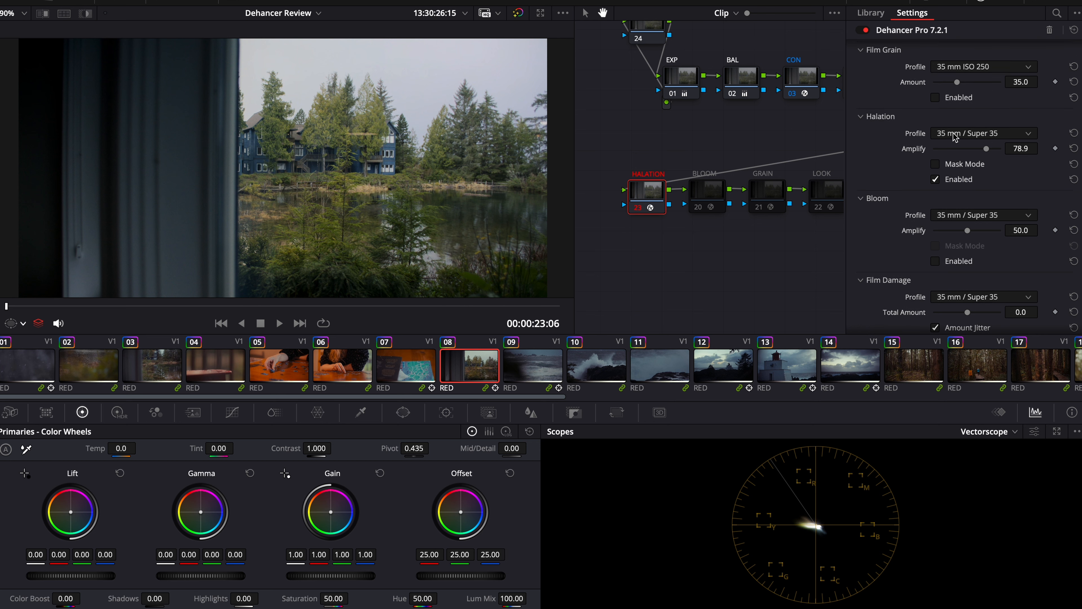
{"action": "left_click", "coordinate": [954, 136]}
{"action": "left_click", "coordinate": [954, 243]}
{"action": "left_click", "coordinate": [968, 135]}
{"action": "left_click", "coordinate": [963, 257]}
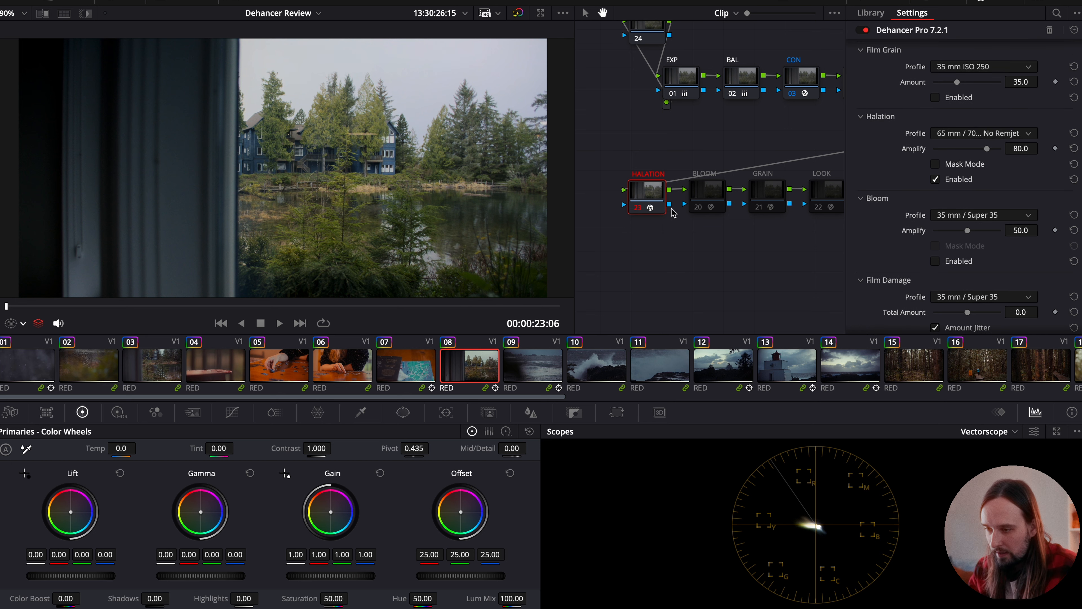
- Apply the 65 mm / 70 mm No Remjet halation to the other clips and check it on clips 06 to 12
{"action": "scroll", "coordinate": [403, 124], "scroll_direction": "up", "scroll_amount": 3}
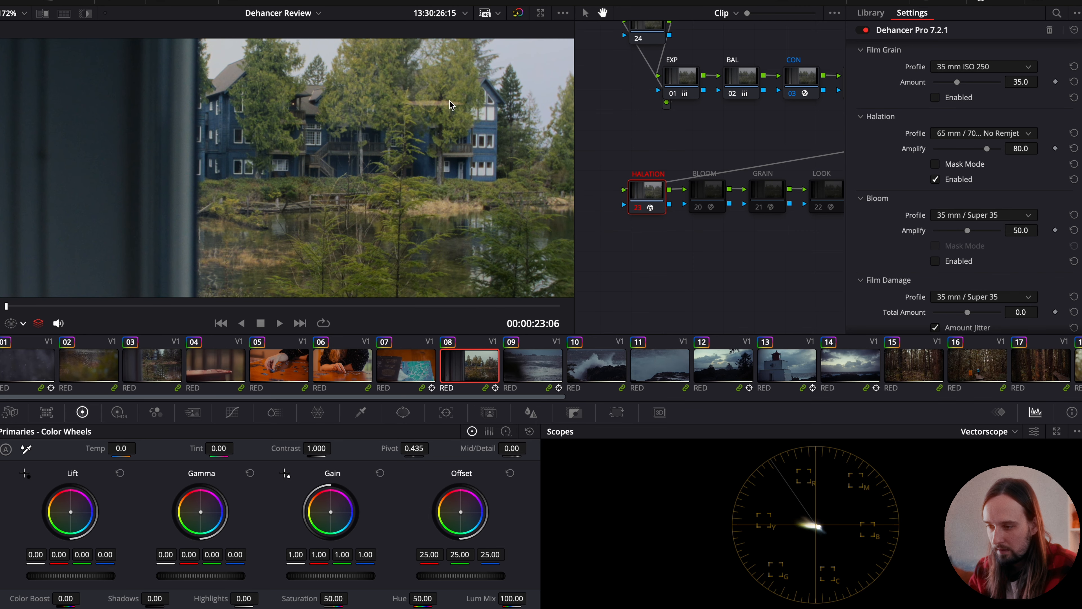
{"action": "left_click", "coordinate": [370, 363]}
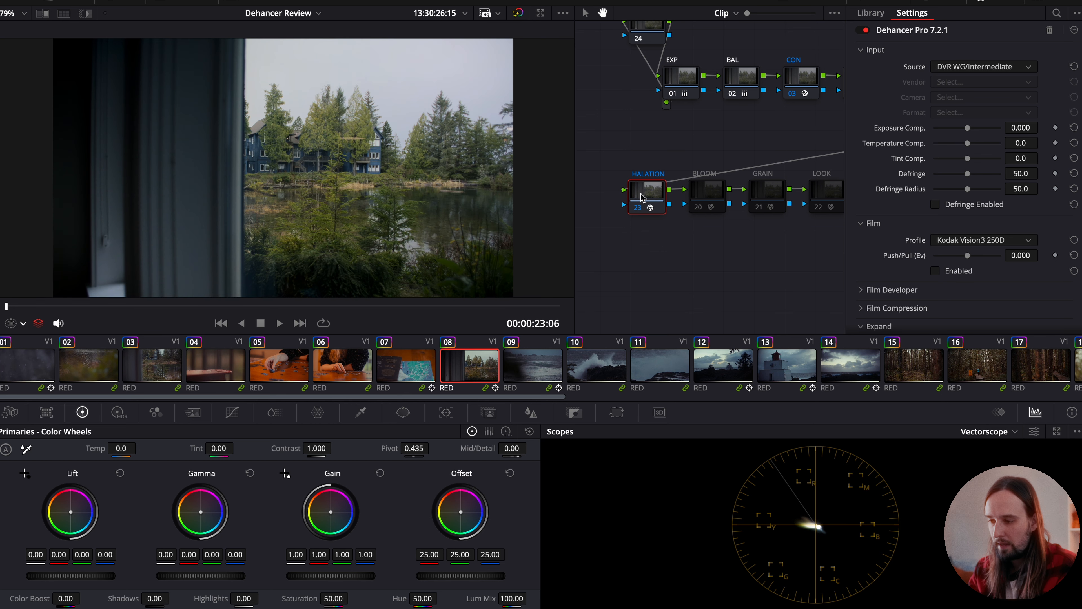
{"action": "left_click", "coordinate": [408, 356]}
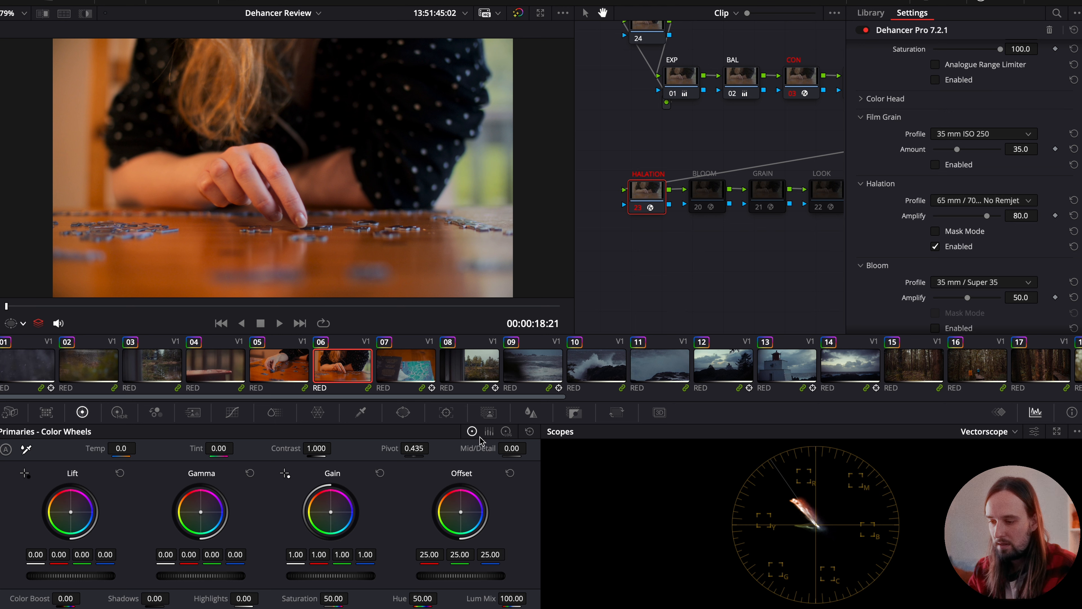
{"action": "left_click", "coordinate": [409, 368]}
{"action": "left_click", "coordinate": [482, 369]}
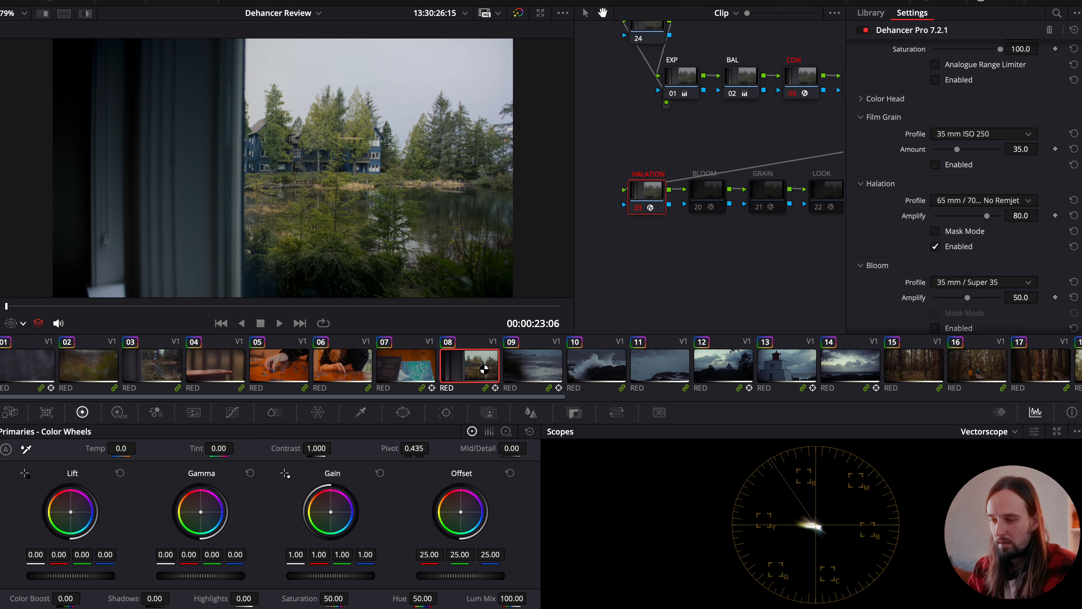
{"action": "left_click", "coordinate": [557, 367]}
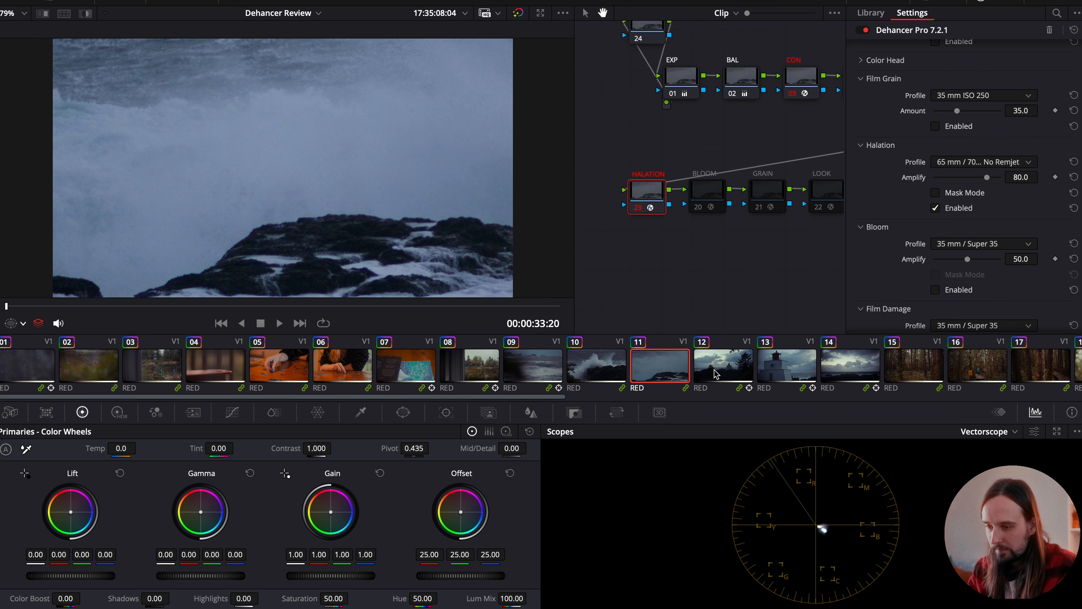
{"action": "left_click", "coordinate": [722, 371]}
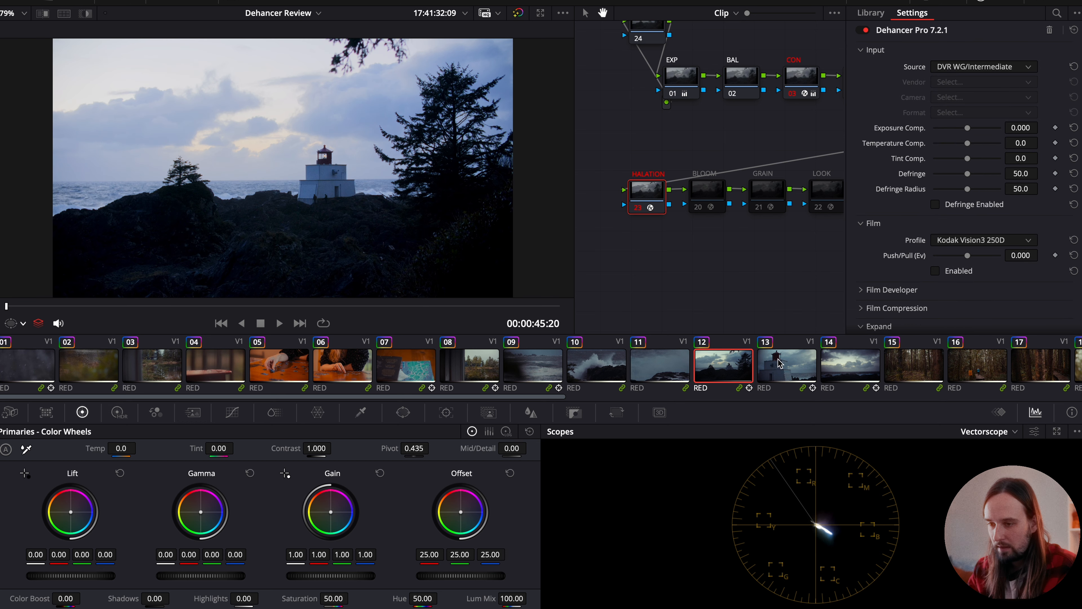
{"action": "left_click_drag", "start_coordinate": [710, 138], "coordinate": [330, 252]}
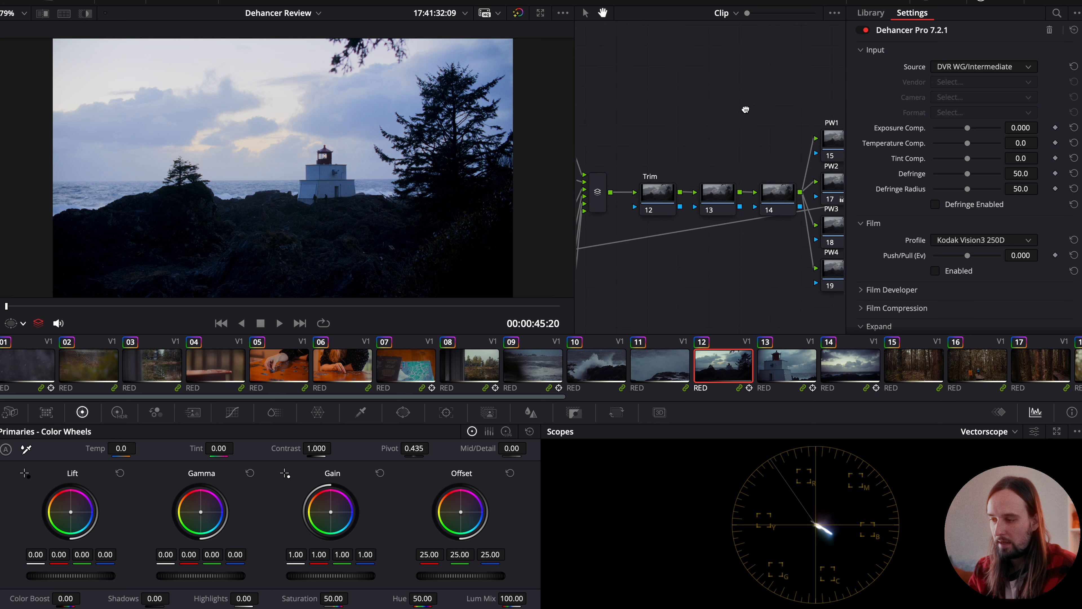
- Add a gradient window to the PW3 node of clip 12, running from the top edge of the sky down toward the lighthouse
{"action": "left_click", "coordinate": [799, 235]}
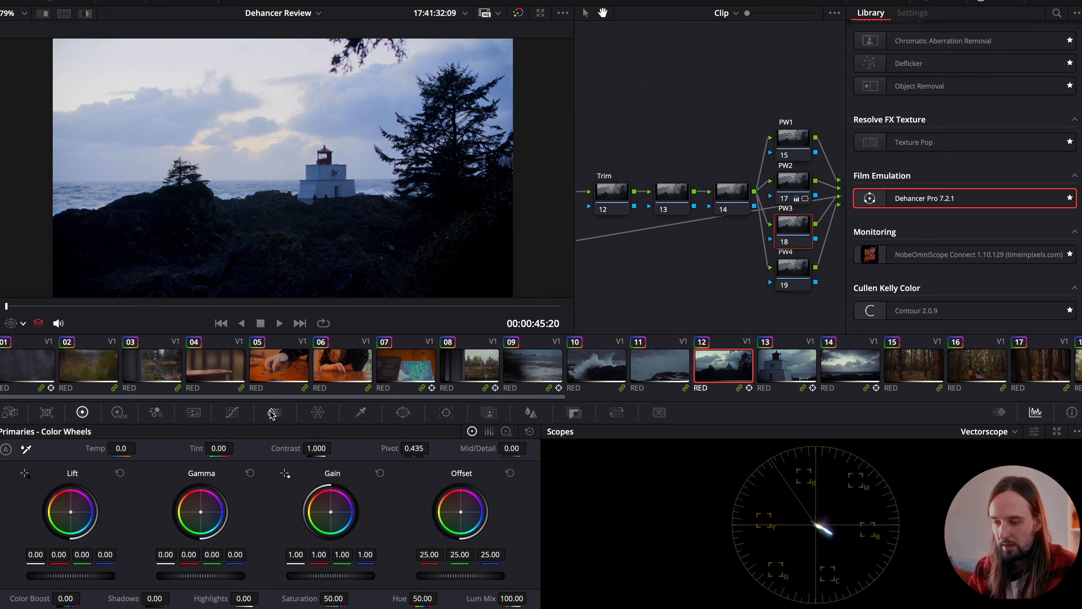
{"action": "left_click", "coordinate": [399, 412]}
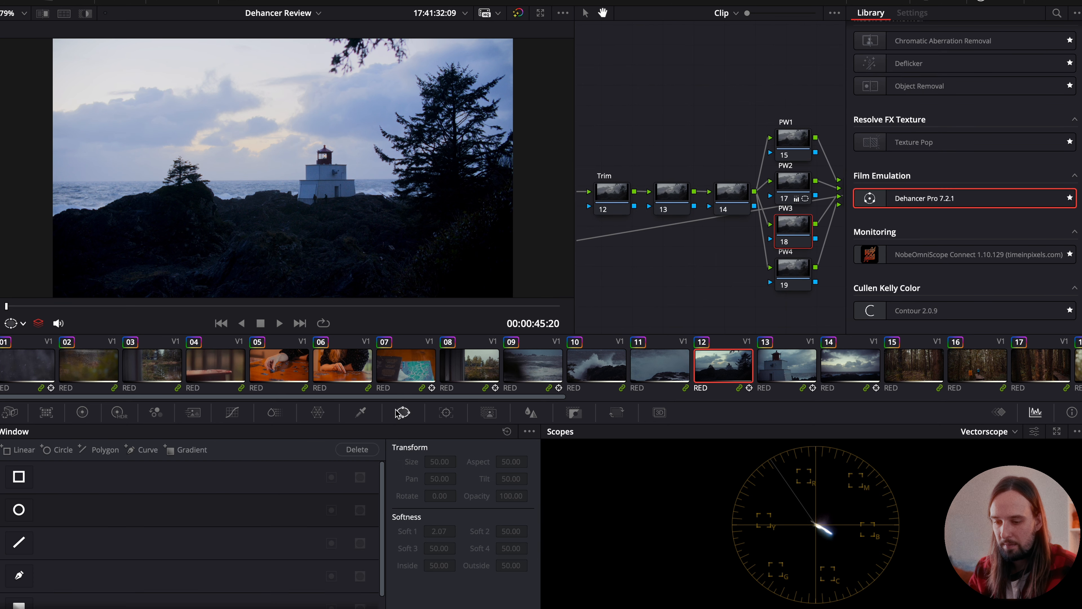
{"action": "left_click", "coordinate": [19, 604]}
{"action": "left_click_drag", "start_coordinate": [283, 168], "coordinate": [222, 39]}
{"action": "left_click_drag", "start_coordinate": [221, 85], "coordinate": [262, 164]}
- Darken the sky inside the PW3 gradient by lowering Offset to about 6.10, and fine-tune the gradient's direction and length
{"action": "left_click", "coordinate": [84, 413]}
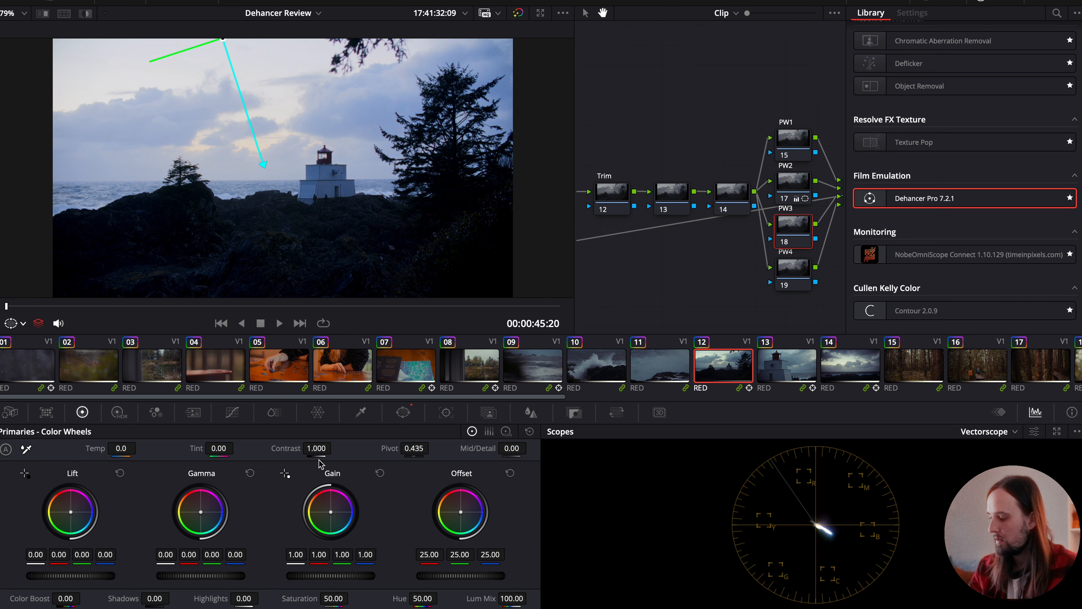
{"action": "scroll", "coordinate": [471, 487], "scroll_direction": "down", "scroll_amount": 10}
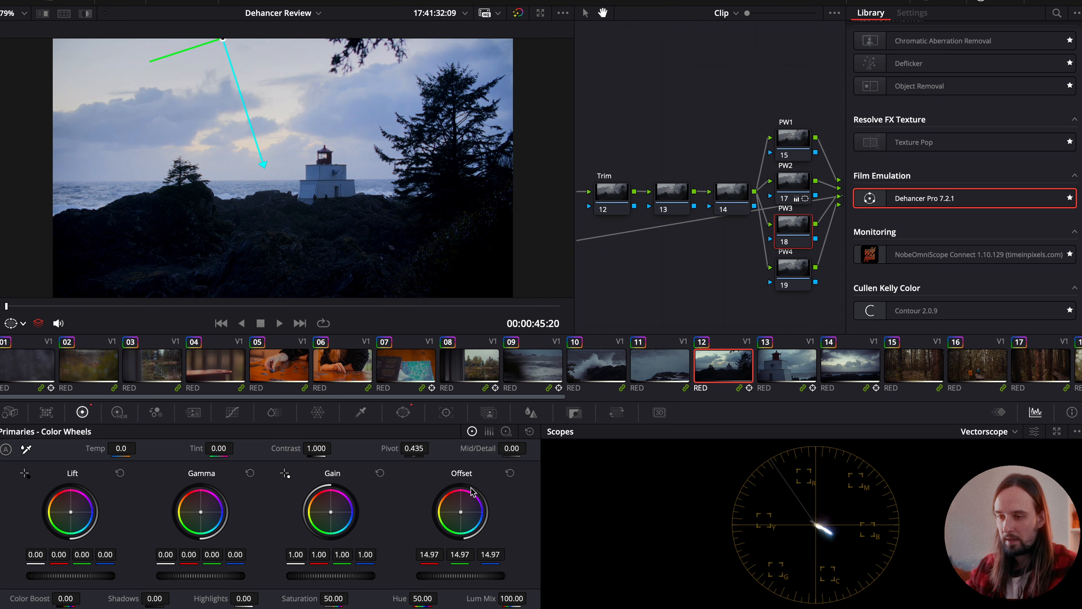
{"action": "scroll", "coordinate": [471, 491], "scroll_direction": "up", "scroll_amount": 2}
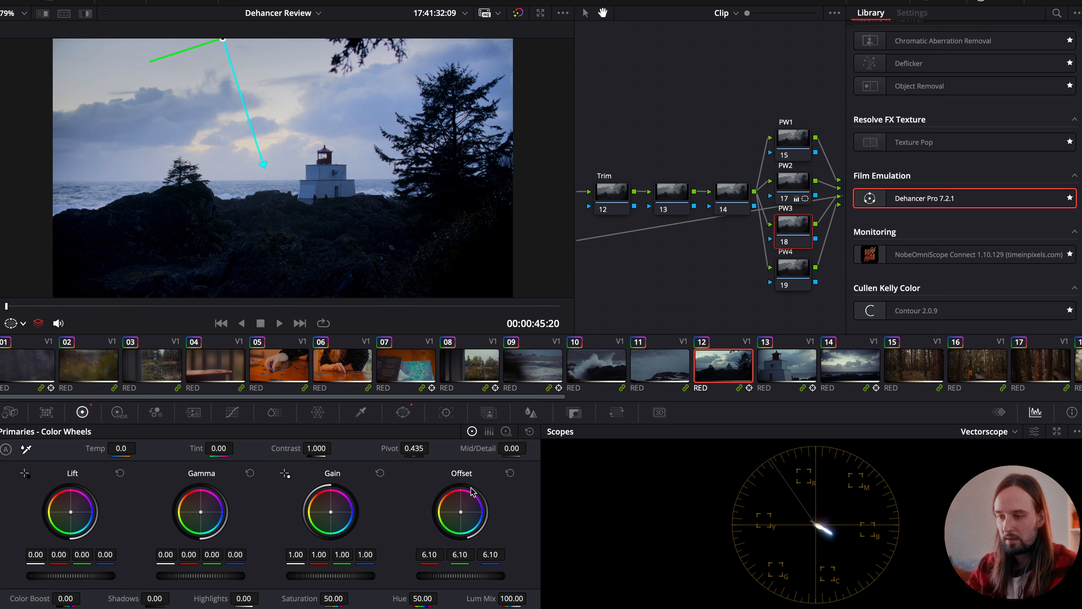
{"action": "left_click_drag", "start_coordinate": [263, 164], "coordinate": [245, 170]}
- Review clips 13 to 18 and select the HALATION node to examine its effect on the forest shots
{"action": "left_click", "coordinate": [799, 366]}
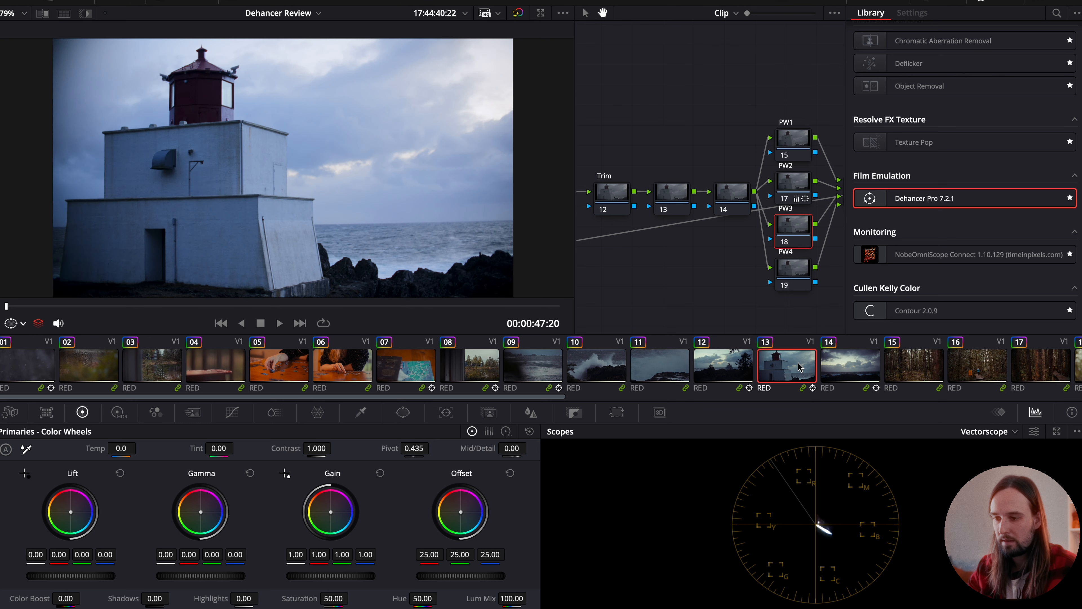
{"action": "left_click", "coordinate": [838, 363]}
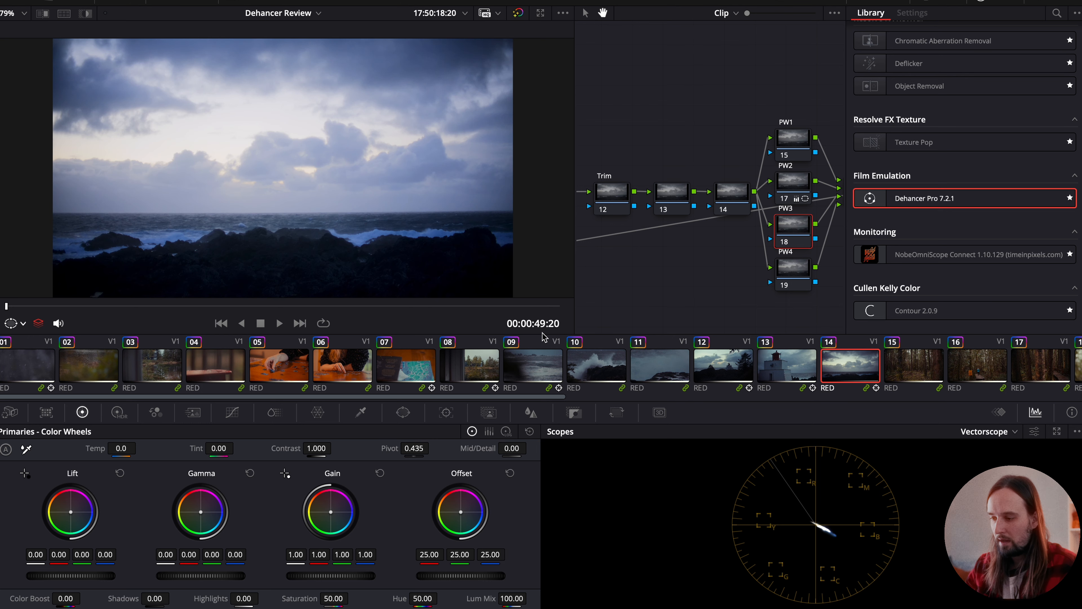
{"action": "scroll", "coordinate": [882, 352], "scroll_direction": "right", "scroll_amount": 3}
{"action": "left_click", "coordinate": [707, 370]}
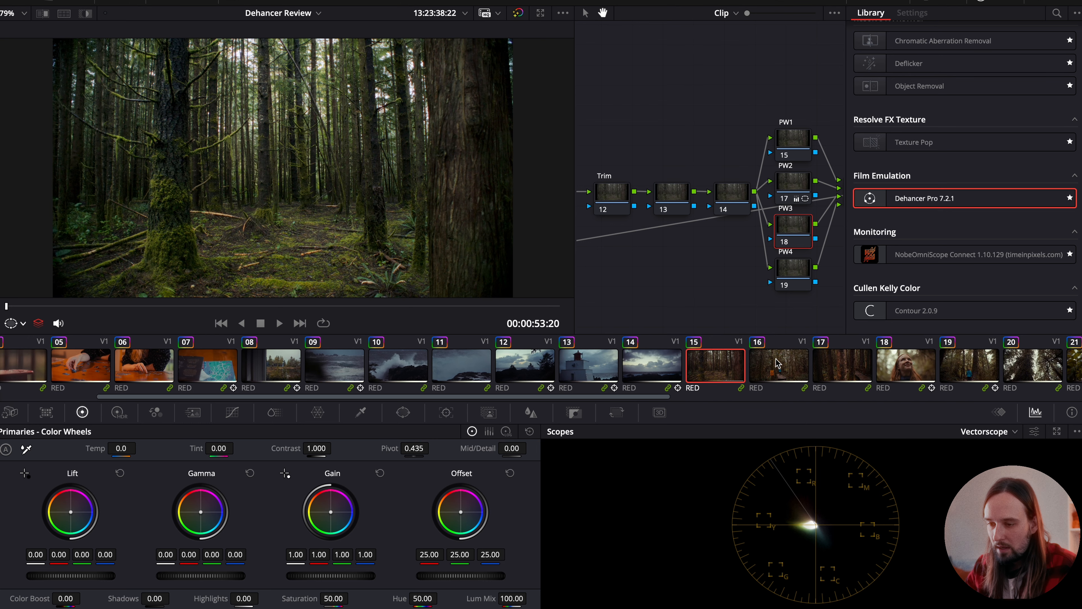
{"action": "left_click_drag", "start_coordinate": [687, 139], "coordinate": [951, 0]}
{"action": "left_click_drag", "start_coordinate": [628, 61], "coordinate": [792, 77]}
{"action": "left_click", "coordinate": [639, 141]}
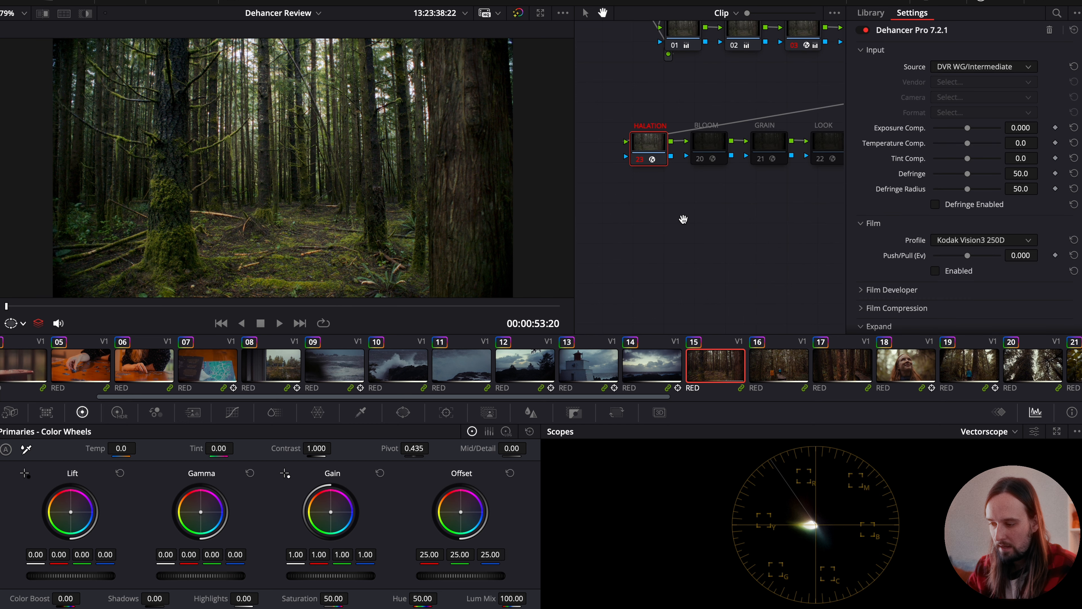
{"action": "left_click", "coordinate": [782, 357]}
{"action": "left_click", "coordinate": [913, 370]}
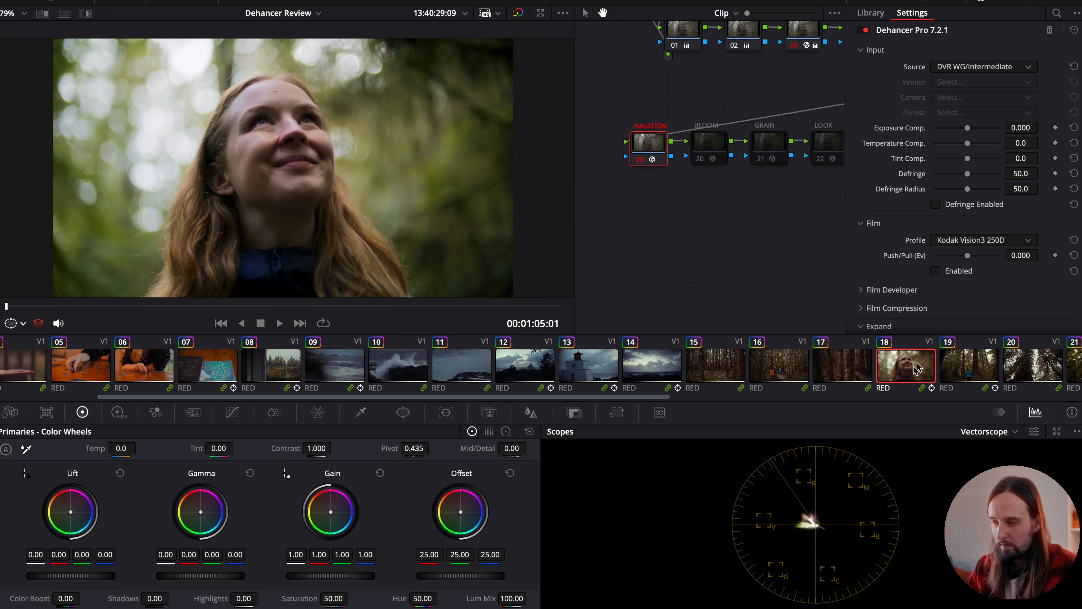
- Try a lower Halation Amplify on clip 18 and compare the portrait with and without the effect
{"action": "scroll", "coordinate": [970, 281], "scroll_direction": "down", "scroll_amount": 8}
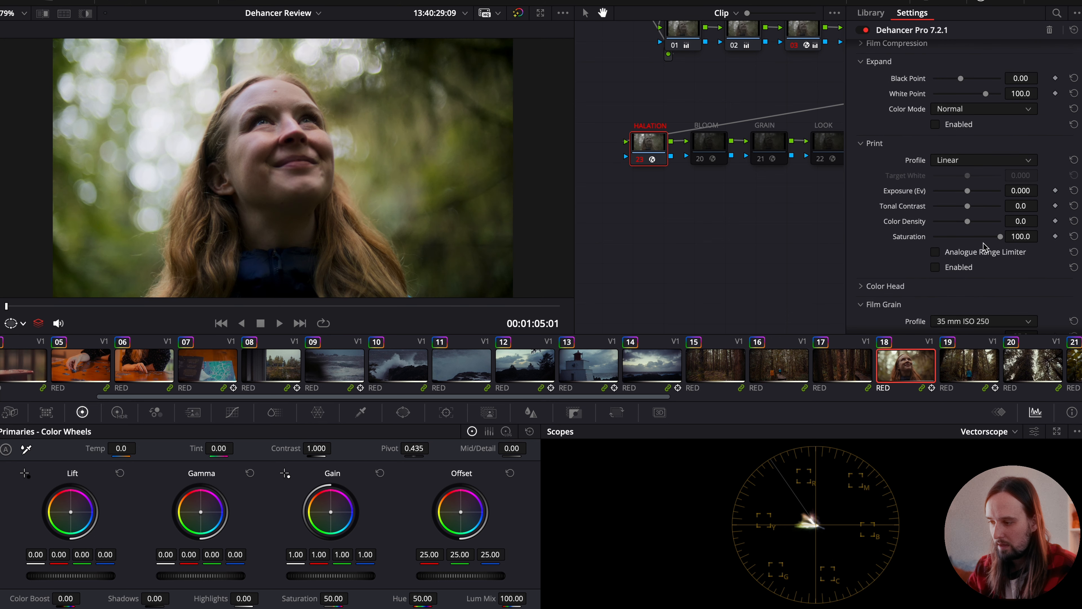
{"action": "scroll", "coordinate": [984, 246], "scroll_direction": "down", "scroll_amount": 6}
{"action": "left_click_drag", "start_coordinate": [978, 199], "coordinate": [907, 200]}
{"action": "key", "text": "super+d"}
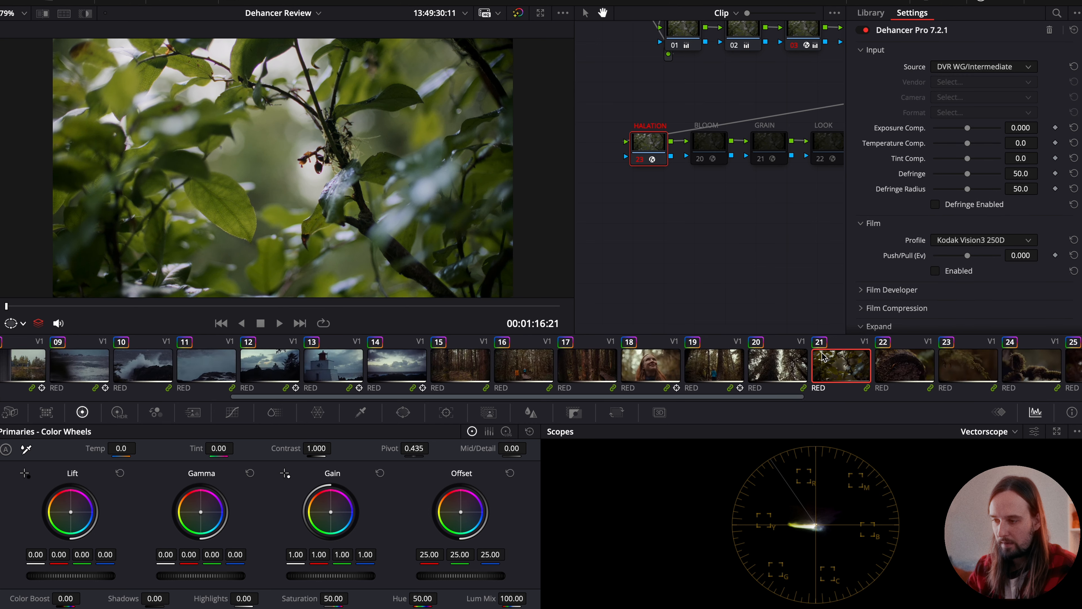
{"action": "scroll", "coordinate": [823, 356], "scroll_direction": "up", "scroll_amount": 5}
- Enable the BLOOM node on clip 18 and set its Bloom profile to 65 mm / 70 mm
{"action": "left_click", "coordinate": [716, 145]}
{"action": "scroll", "coordinate": [833, 367], "scroll_direction": "right", "scroll_amount": 5}
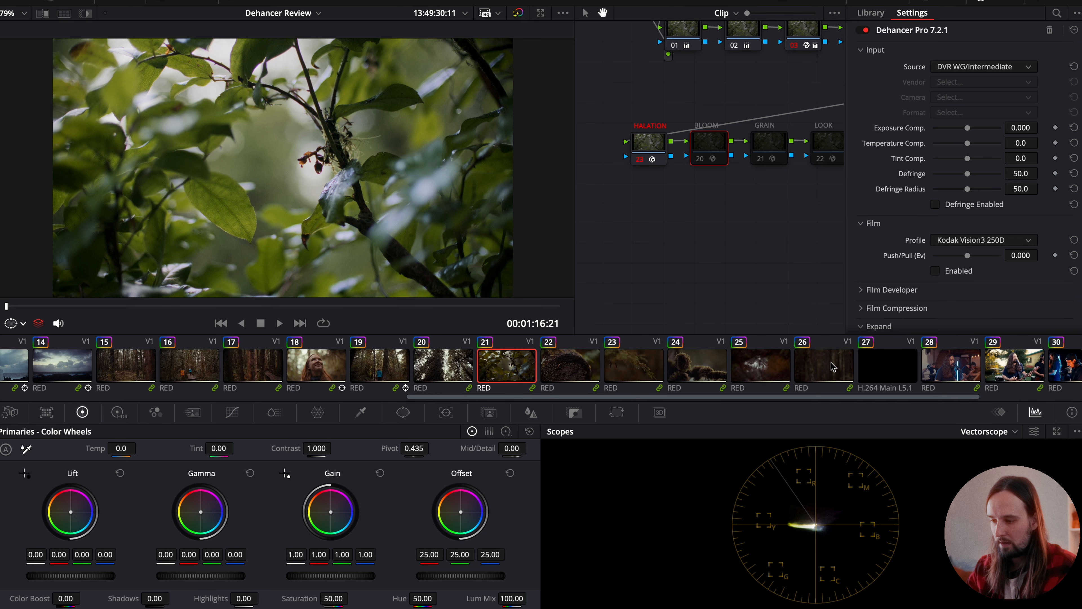
{"action": "left_click", "coordinate": [339, 365]}
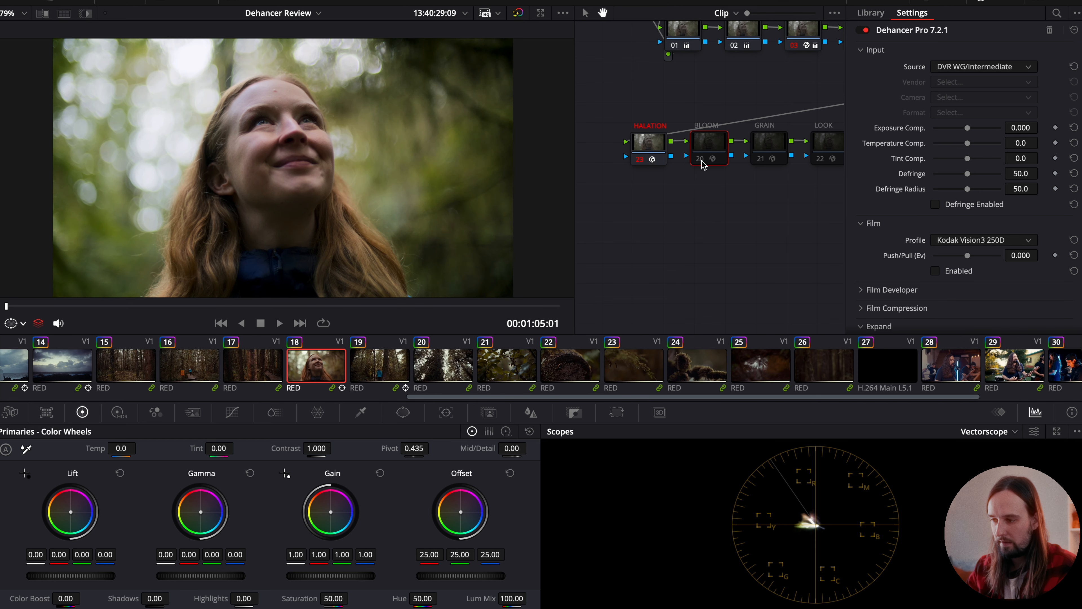
{"action": "key", "text": "ctrl+d"}
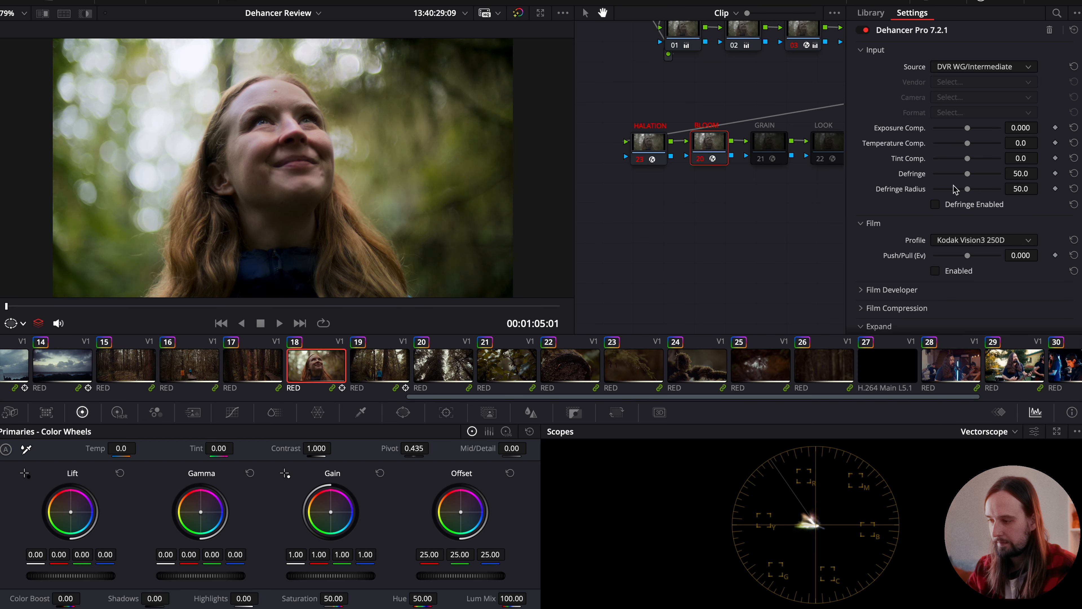
{"action": "scroll", "coordinate": [954, 188], "scroll_direction": "down", "scroll_amount": 10}
{"action": "scroll", "coordinate": [953, 187], "scroll_direction": "down", "scroll_amount": 6}
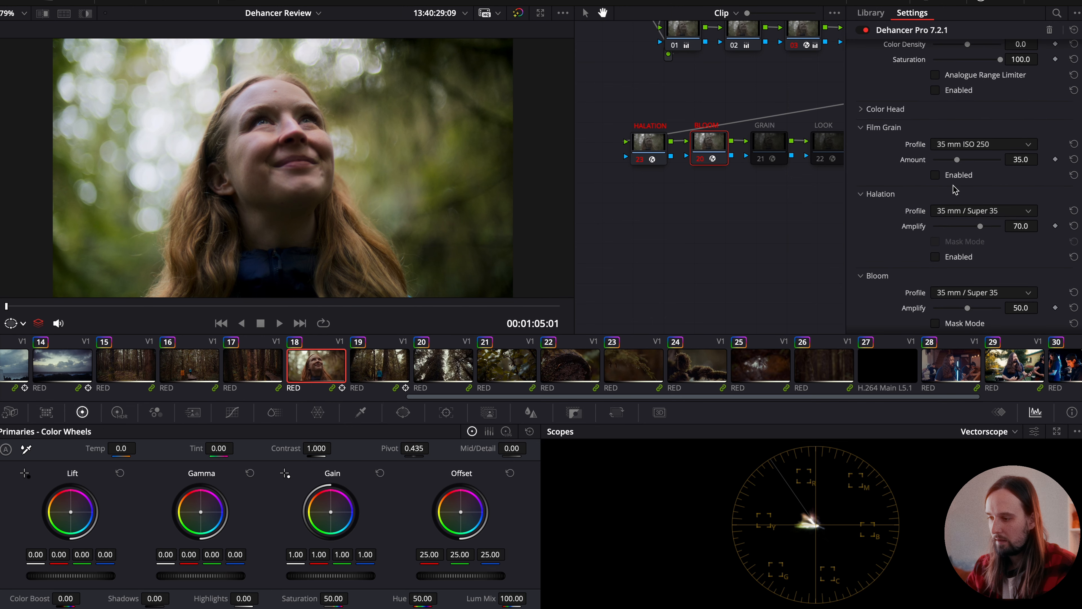
{"action": "left_click", "coordinate": [952, 138]}
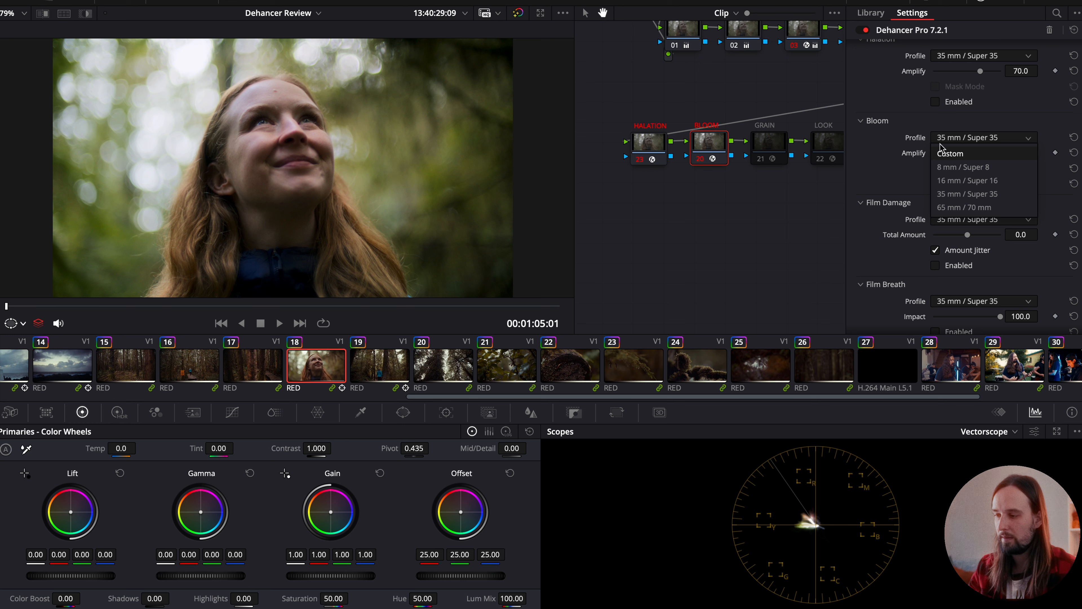
{"action": "left_click", "coordinate": [969, 207]}
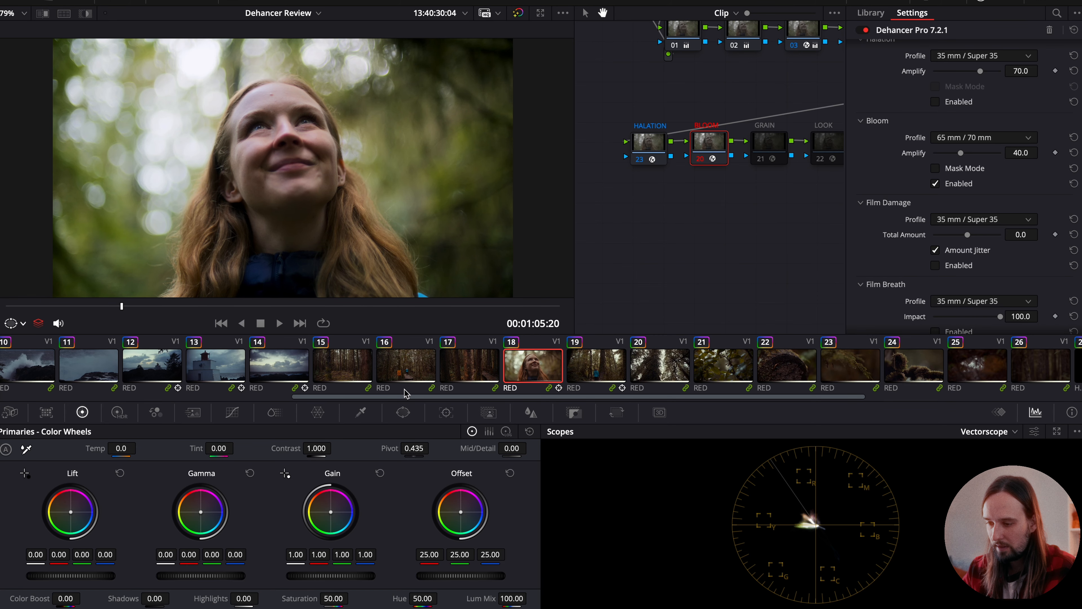
- Apply the 65 mm / 70 mm bloom of clip 18 to the other clips
{"action": "left_click", "coordinate": [223, 369]}
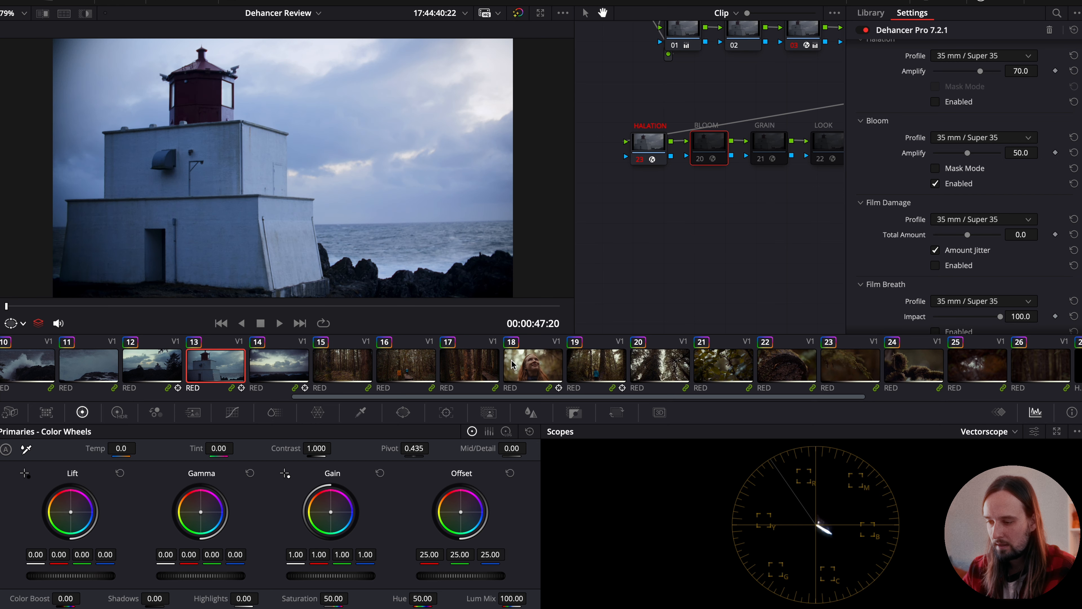
{"action": "left_click", "coordinate": [538, 371]}
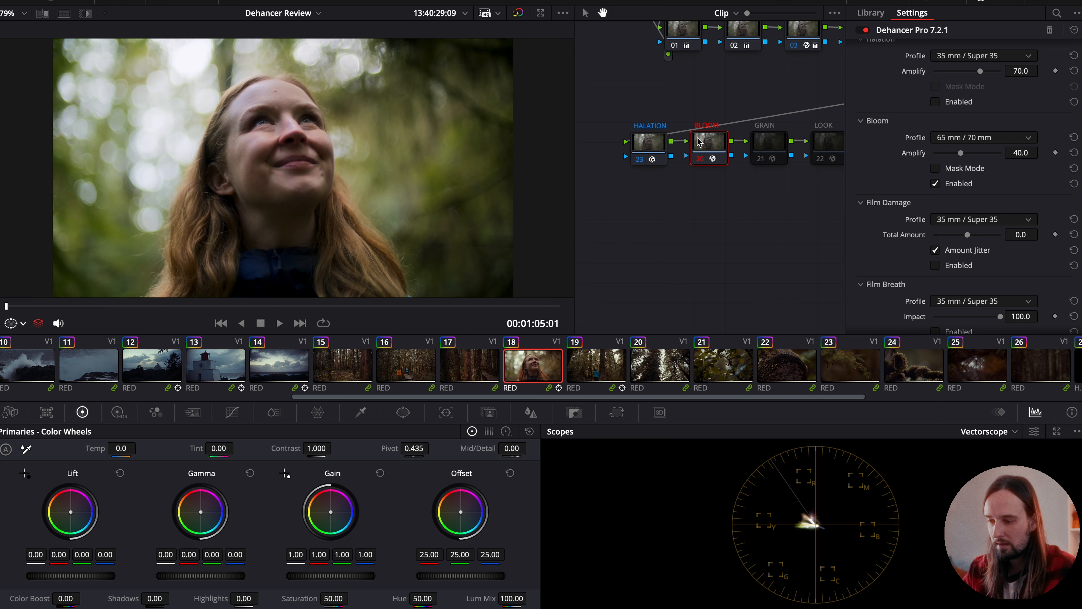
{"action": "left_click", "coordinate": [469, 363]}
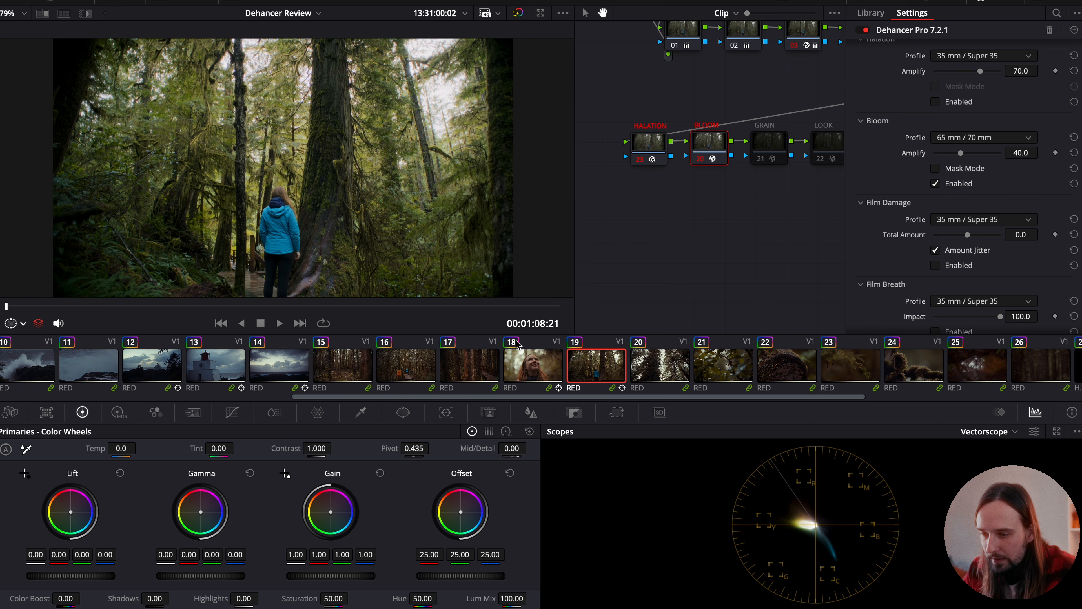
{"action": "key", "text": "super+d"}
{"action": "key", "text": "super+d"}
- Examine the bloom across the timeline, from the snowy opening clip through the puzzle, ocean and forest shots to clip 18
{"action": "scroll", "coordinate": [439, 353], "scroll_direction": "left", "scroll_amount": 10}
{"action": "left_click", "coordinate": [3, 365]}
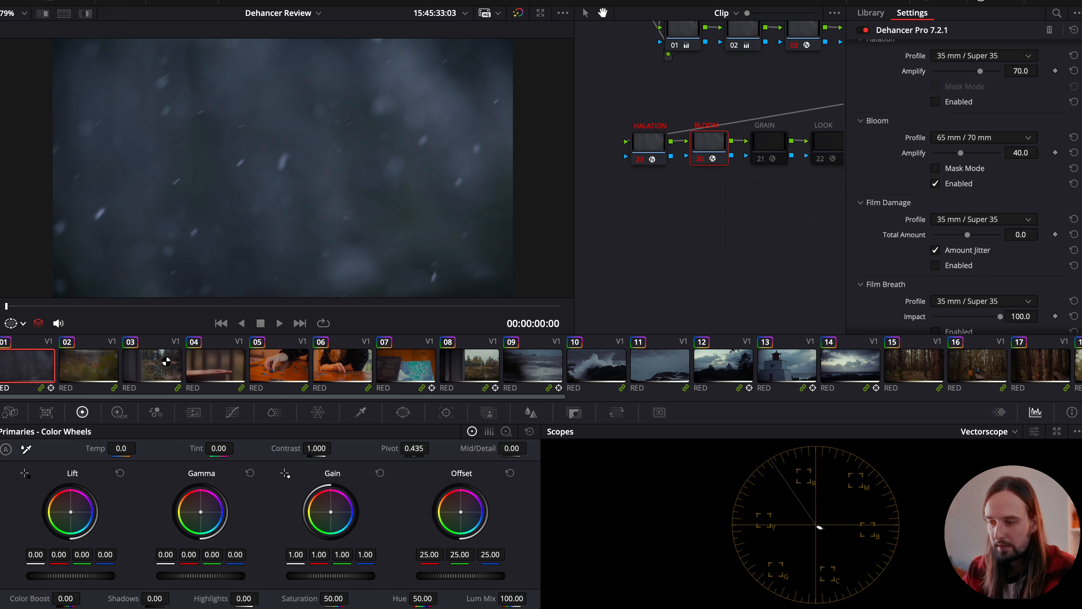
{"action": "left_click_drag", "start_coordinate": [216, 304], "coordinate": [433, 306]}
{"action": "left_click", "coordinate": [107, 360]}
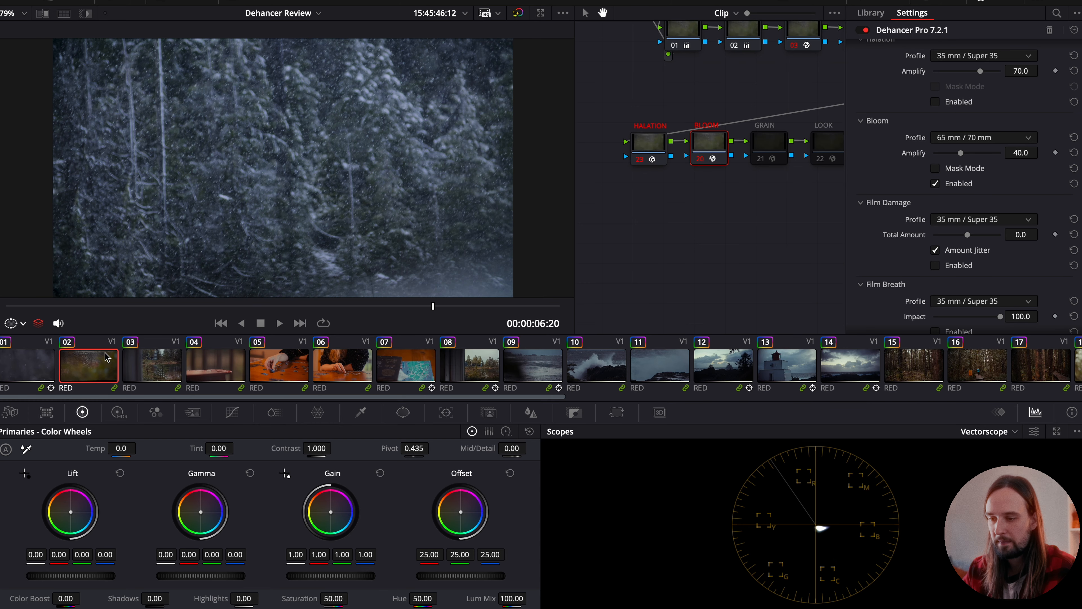
{"action": "left_click", "coordinate": [150, 361]}
{"action": "scroll", "coordinate": [225, 362], "scroll_direction": "right", "scroll_amount": 1}
{"action": "left_click", "coordinate": [241, 362]}
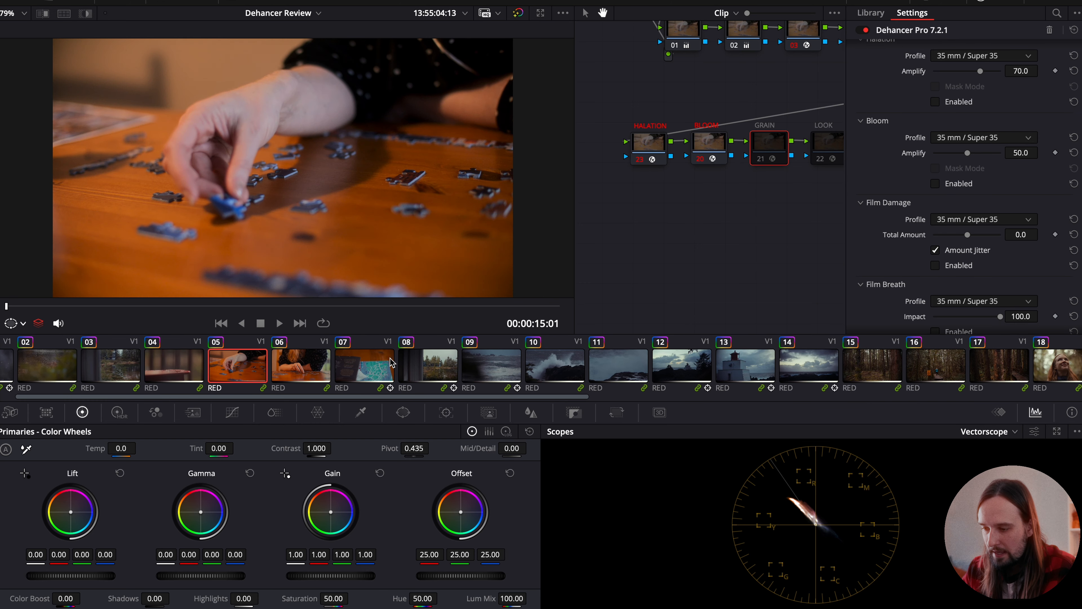
{"action": "left_click", "coordinate": [452, 371]}
{"action": "left_click", "coordinate": [490, 367]}
{"action": "scroll", "coordinate": [566, 367], "scroll_direction": "right", "scroll_amount": 5}
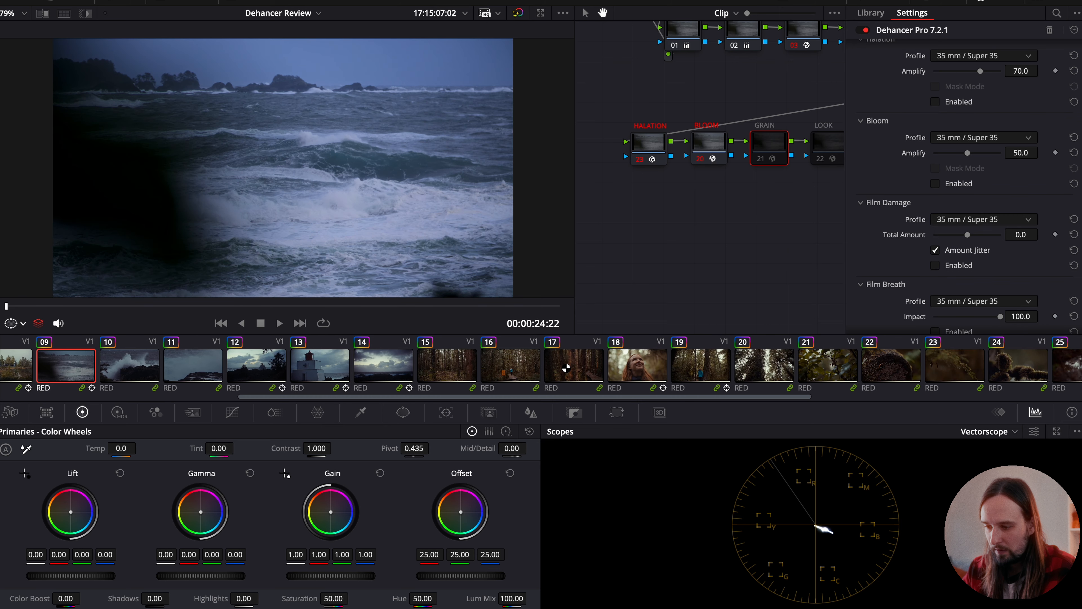
{"action": "left_click", "coordinate": [427, 368]}
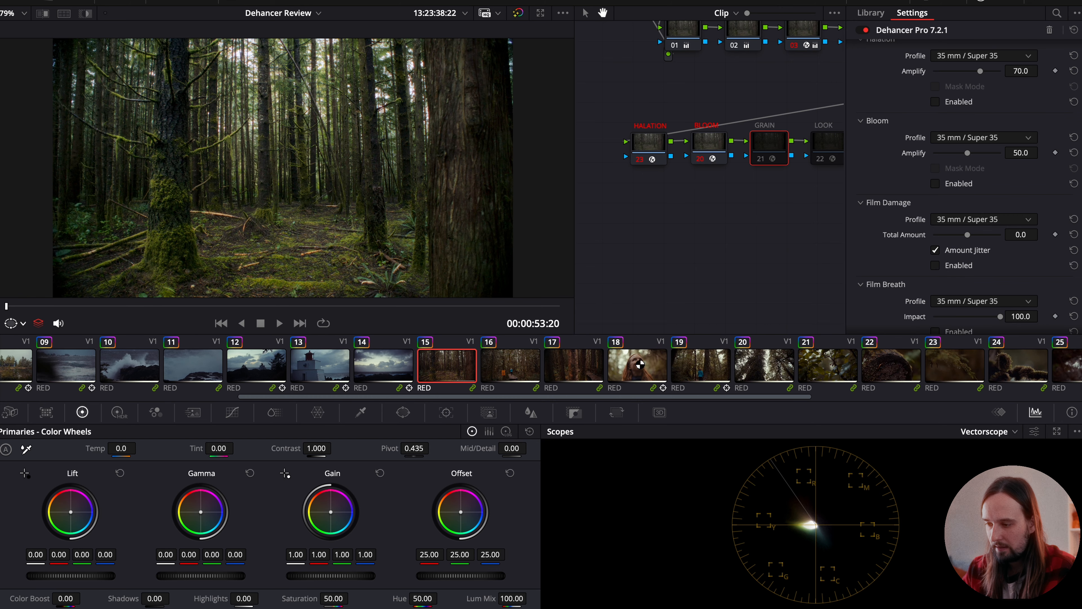
{"action": "left_click", "coordinate": [710, 365]}
{"action": "left_click", "coordinate": [654, 365]}
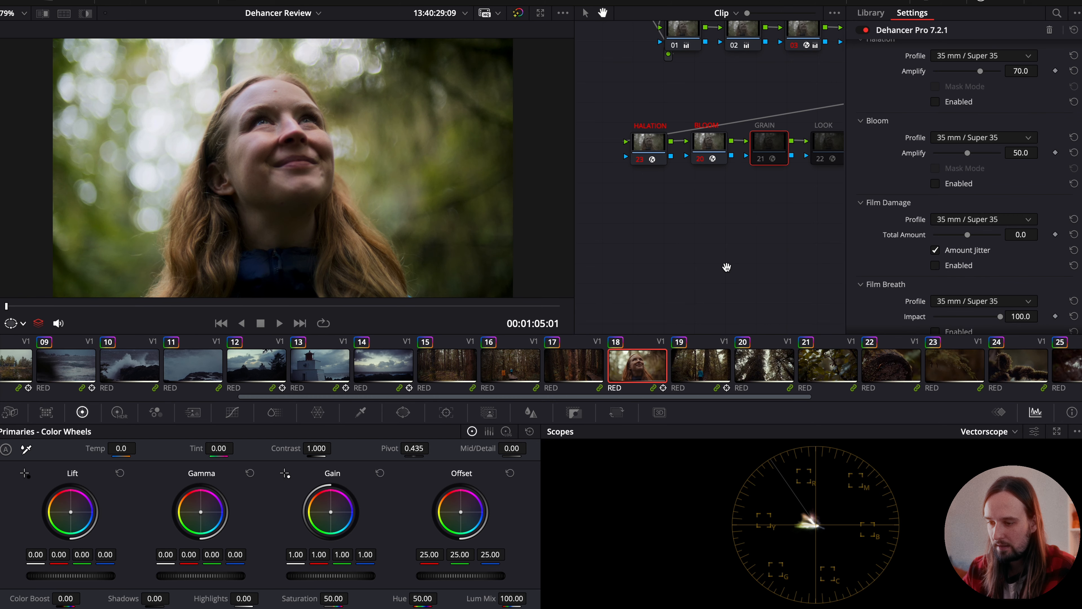
- Enable the GRAIN node on clip 14 and inspect its 35 mm ISO 250 film grain at full screen
{"action": "left_click", "coordinate": [384, 371]}
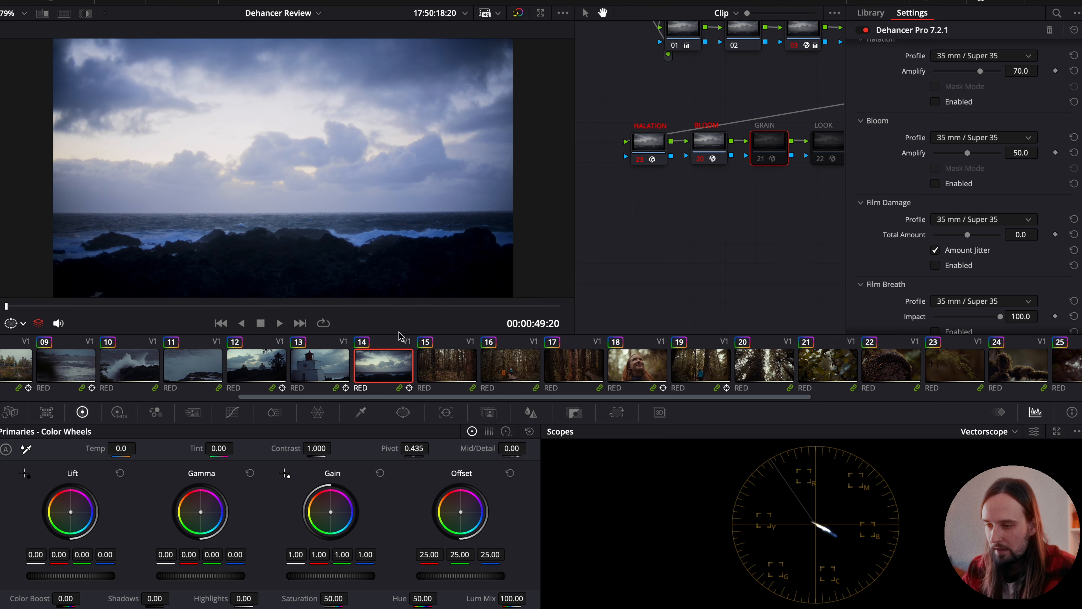
{"action": "scroll", "coordinate": [952, 207], "scroll_direction": "down", "scroll_amount": 4}
{"action": "scroll", "coordinate": [952, 207], "scroll_direction": "up", "scroll_amount": 5}
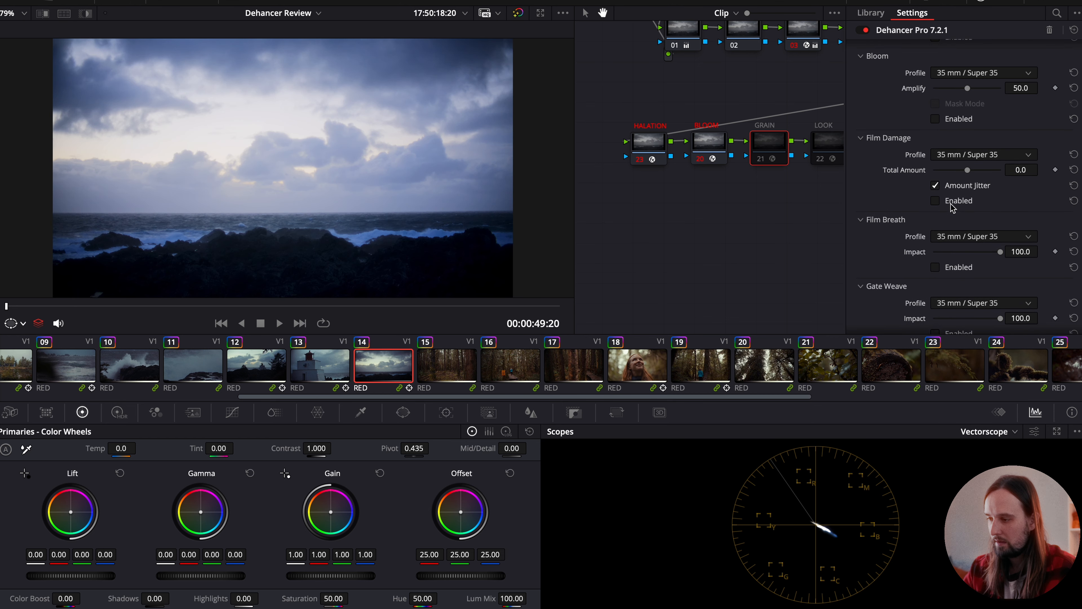
{"action": "scroll", "coordinate": [952, 208], "scroll_direction": "up", "scroll_amount": 4}
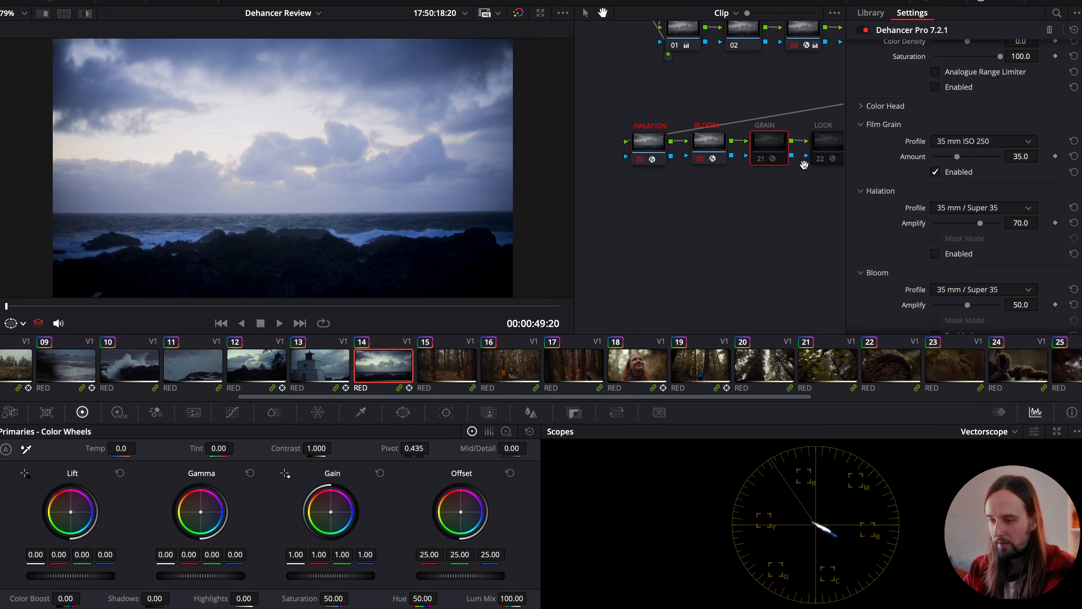
{"action": "key", "text": "ctrl+d"}
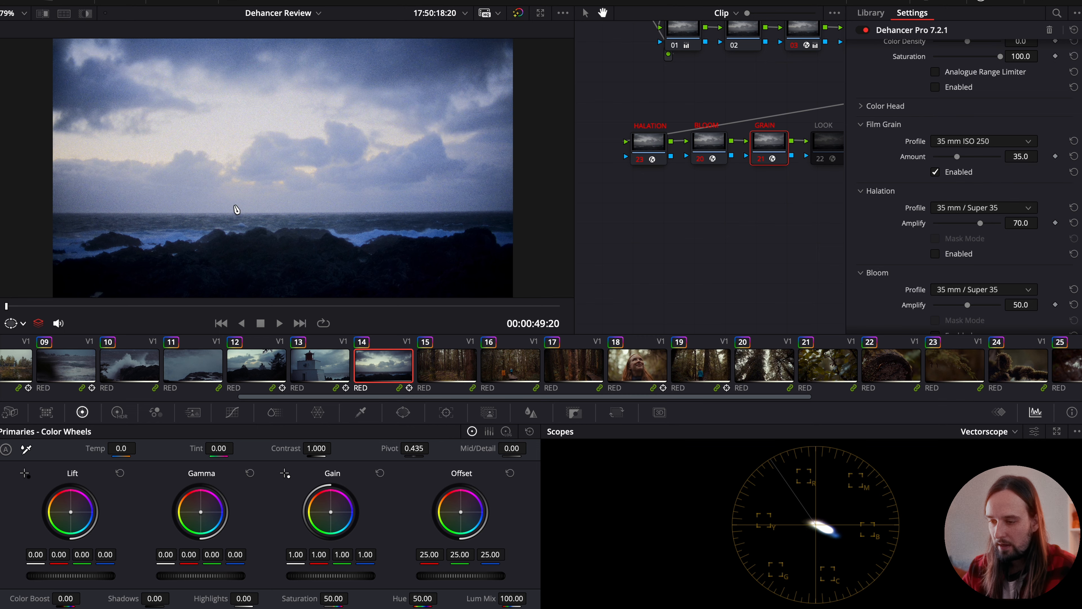
{"action": "key", "text": "super+f"}
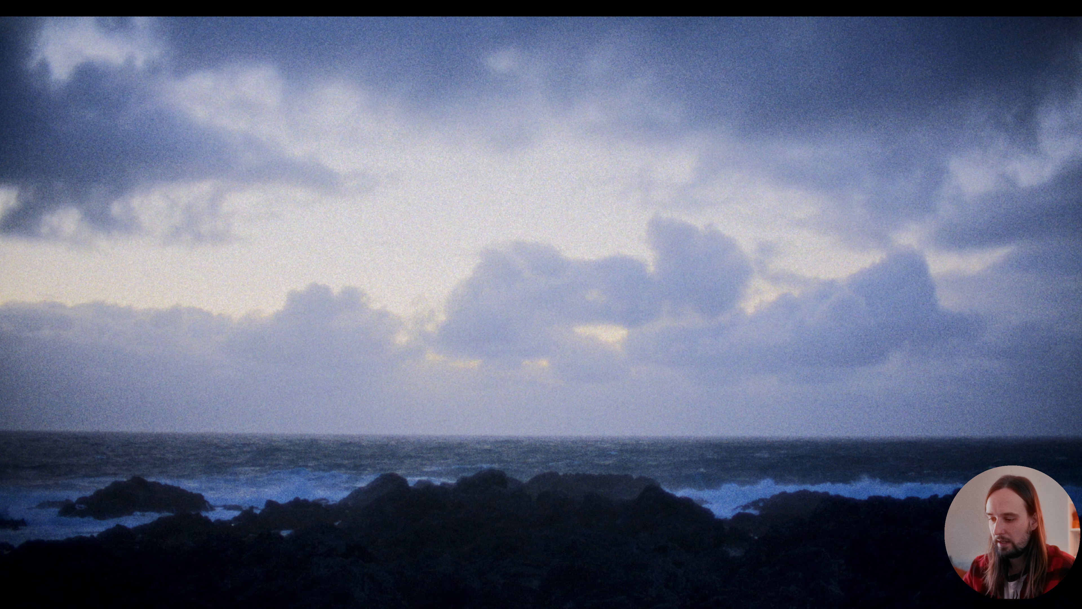
{"action": "key", "text": "Escape"}
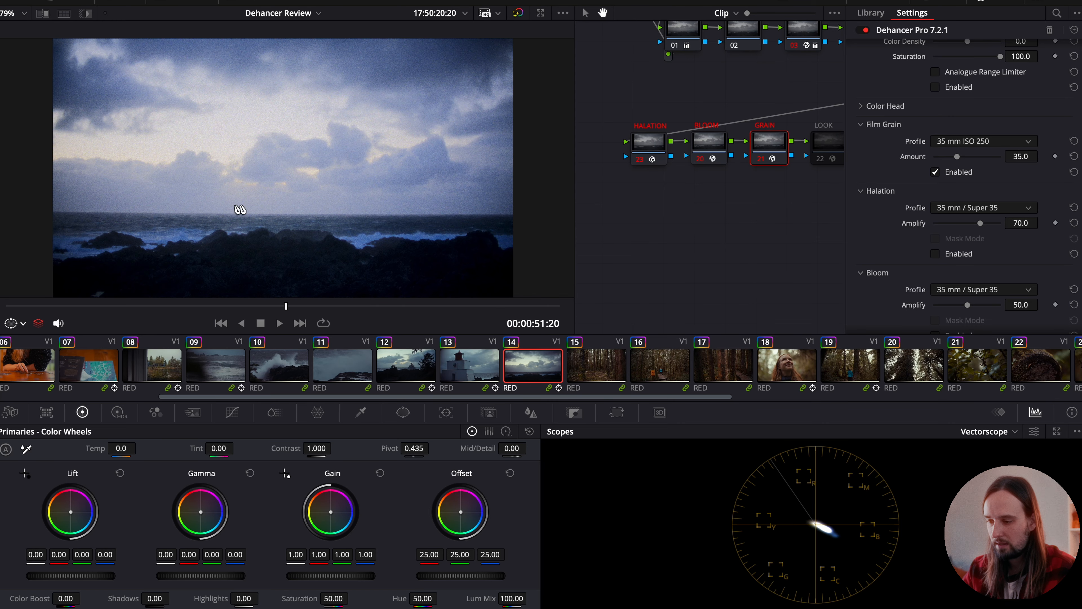
- Set clip 14's Film Grain profile to 65 mm ISO 50 and inspect the grain at full screen
{"action": "left_click", "coordinate": [974, 145]}
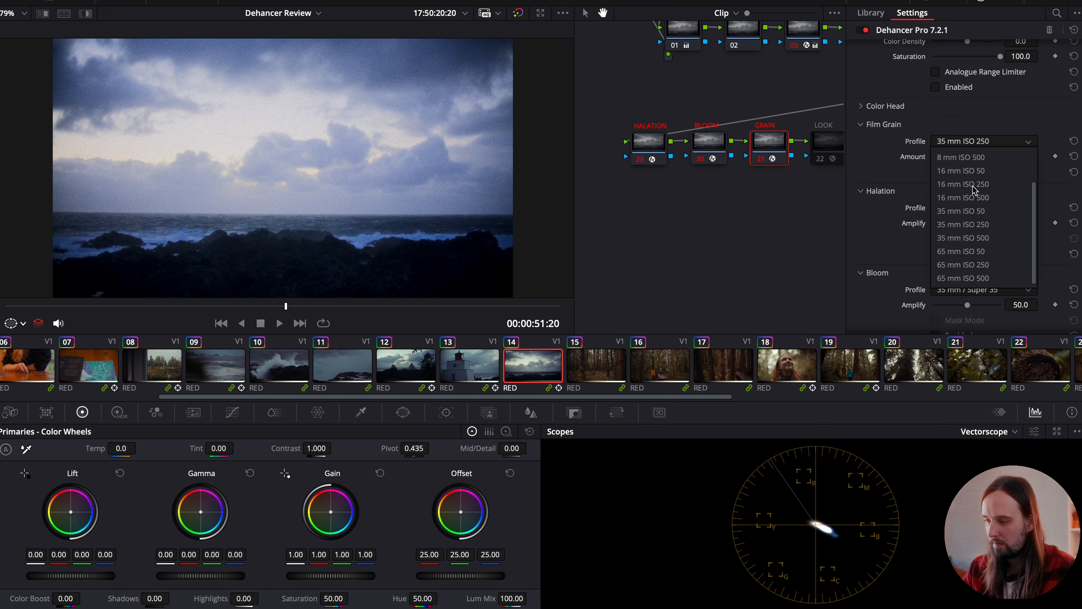
{"action": "left_click", "coordinate": [952, 253]}
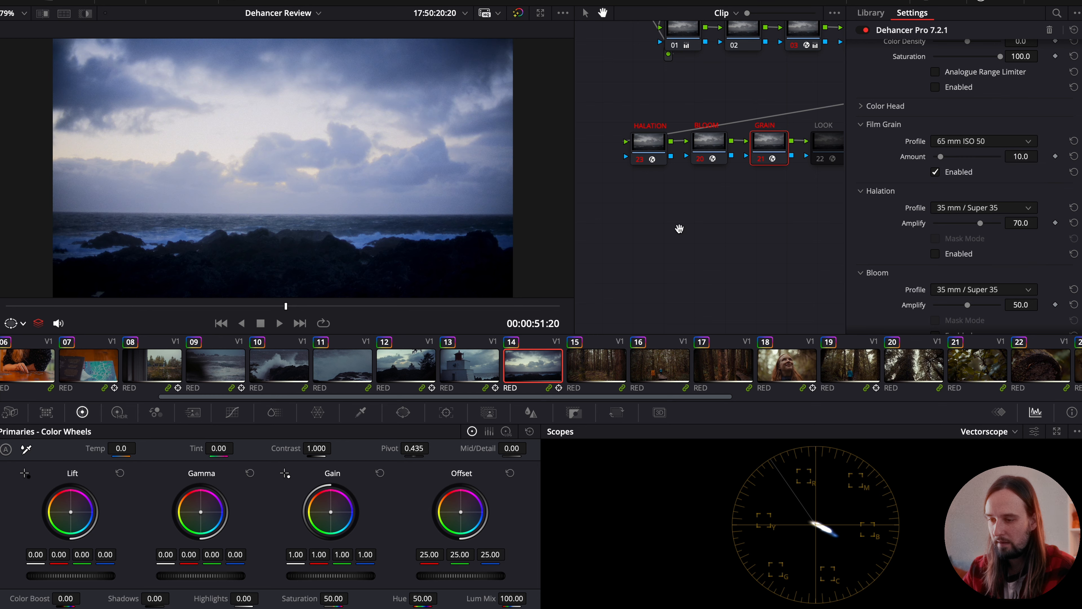
{"action": "key", "text": "super+f"}
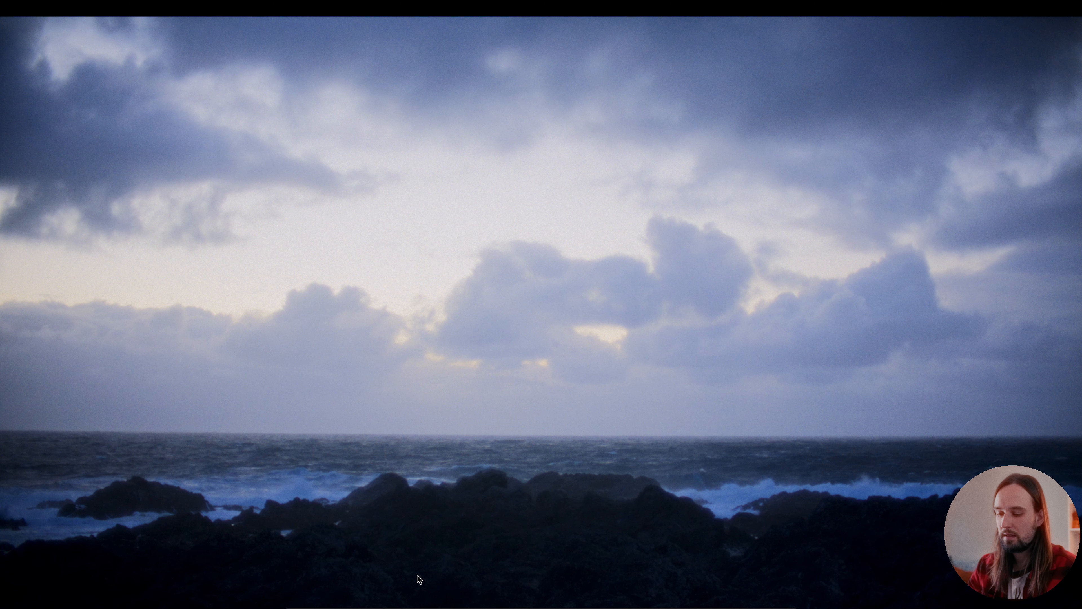
{"action": "key", "text": "super+f"}
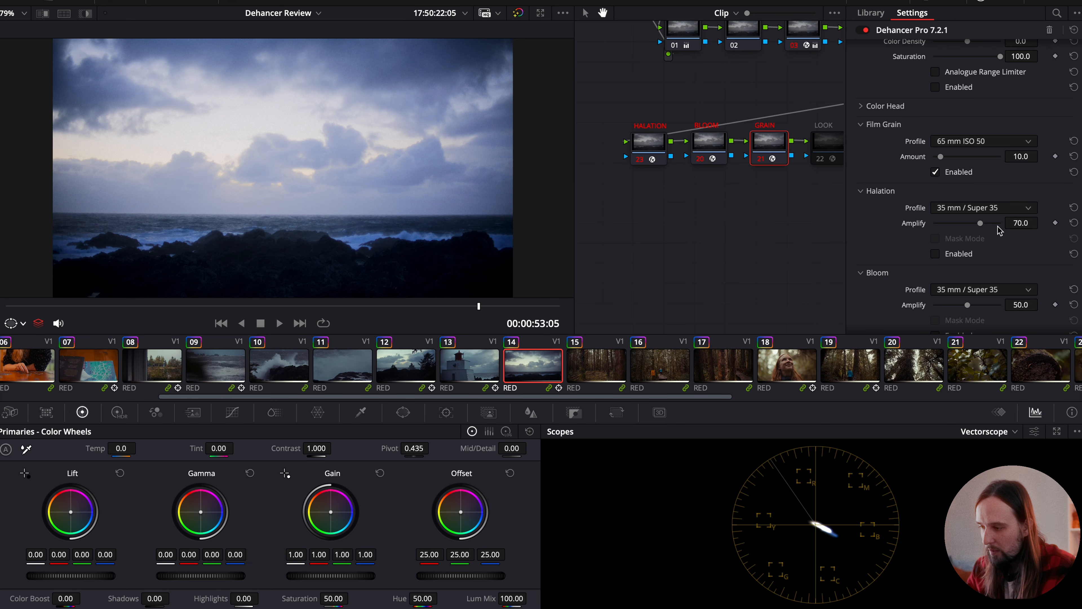
- Set the Halation Amplify of clip 14's GRAIN node to 44 and inspect the clip at full screen
{"action": "left_click_drag", "start_coordinate": [977, 226], "coordinate": [965, 226]}
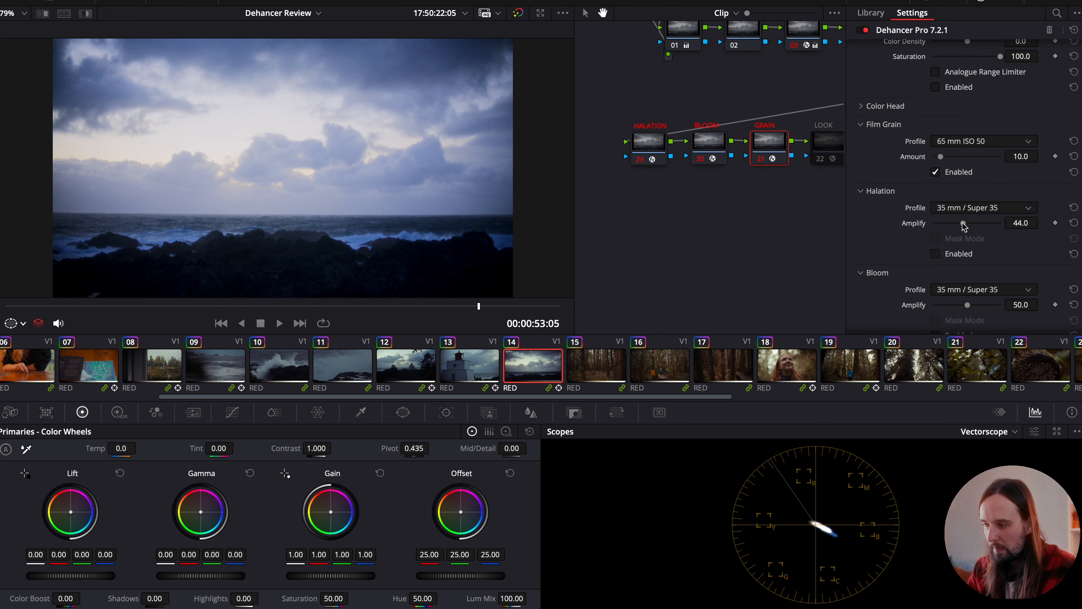
{"action": "scroll", "coordinate": [950, 211], "scroll_direction": "up", "scroll_amount": 10}
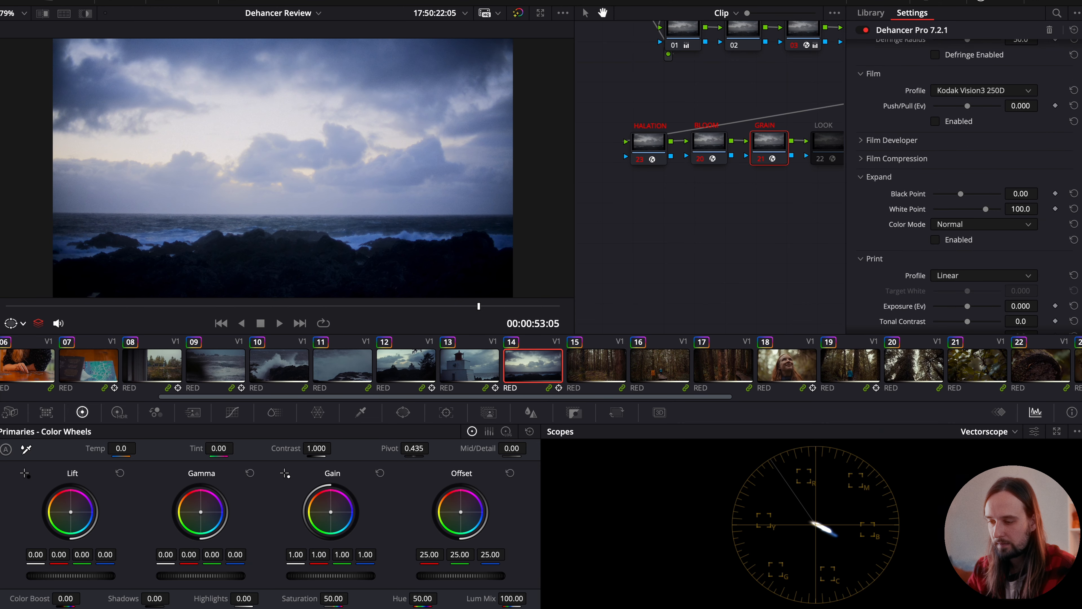
{"action": "key", "text": "super+f"}
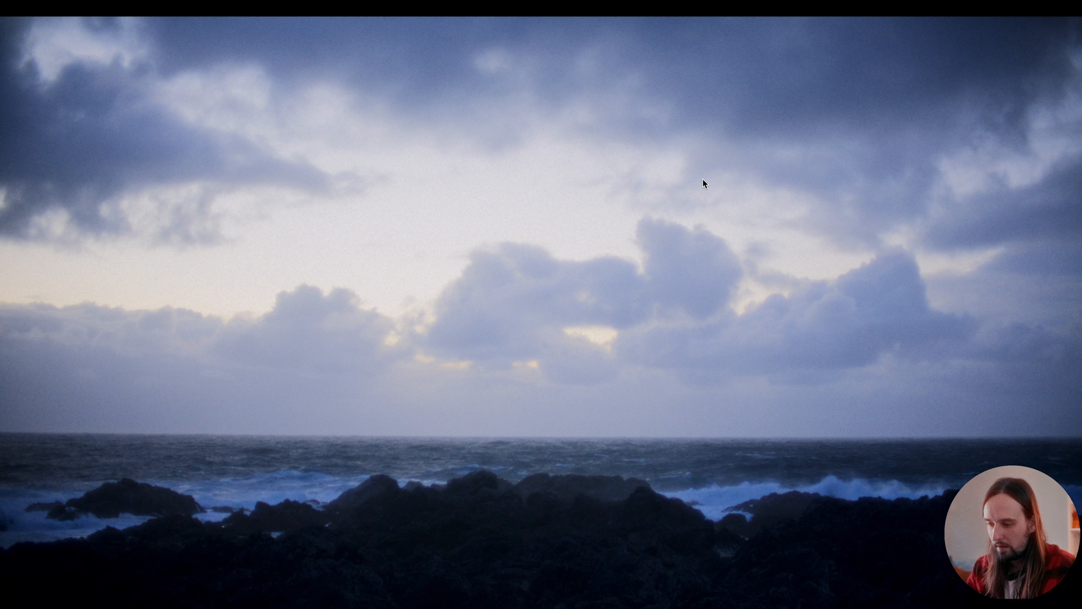
{"action": "key", "text": "super+f"}
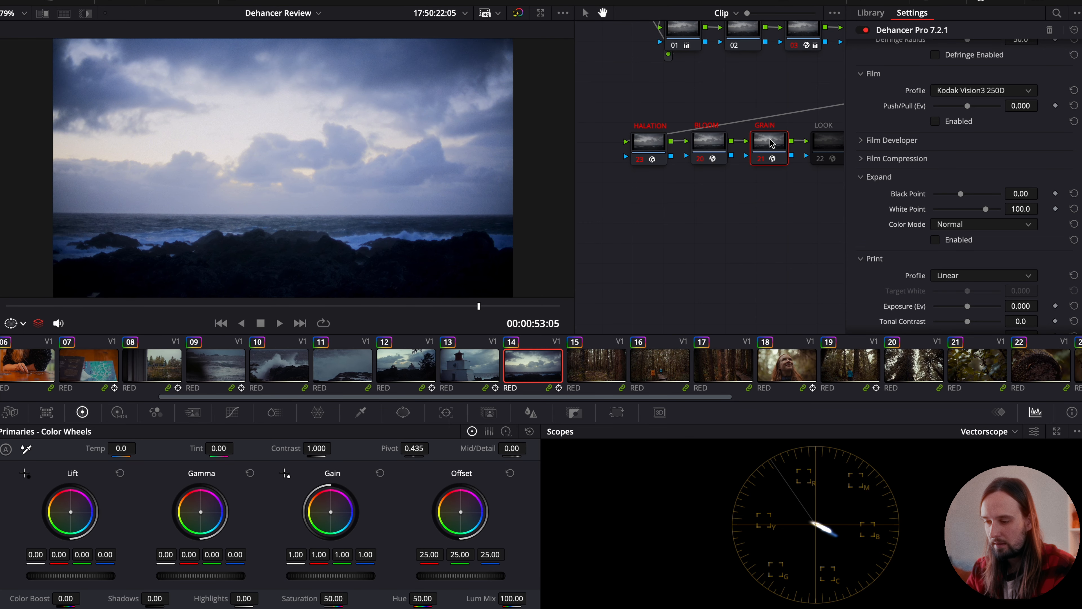
- Enable the GRAIN node on forest clip 15 and play the clip at full screen to inspect the grain
{"action": "left_click", "coordinate": [590, 367]}
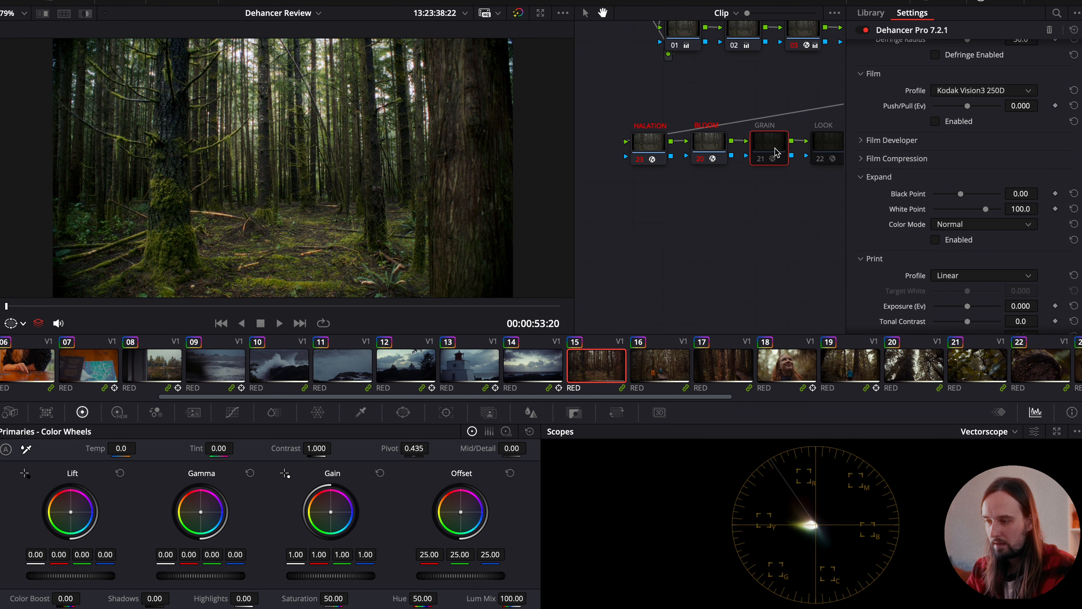
{"action": "key", "text": "super+d"}
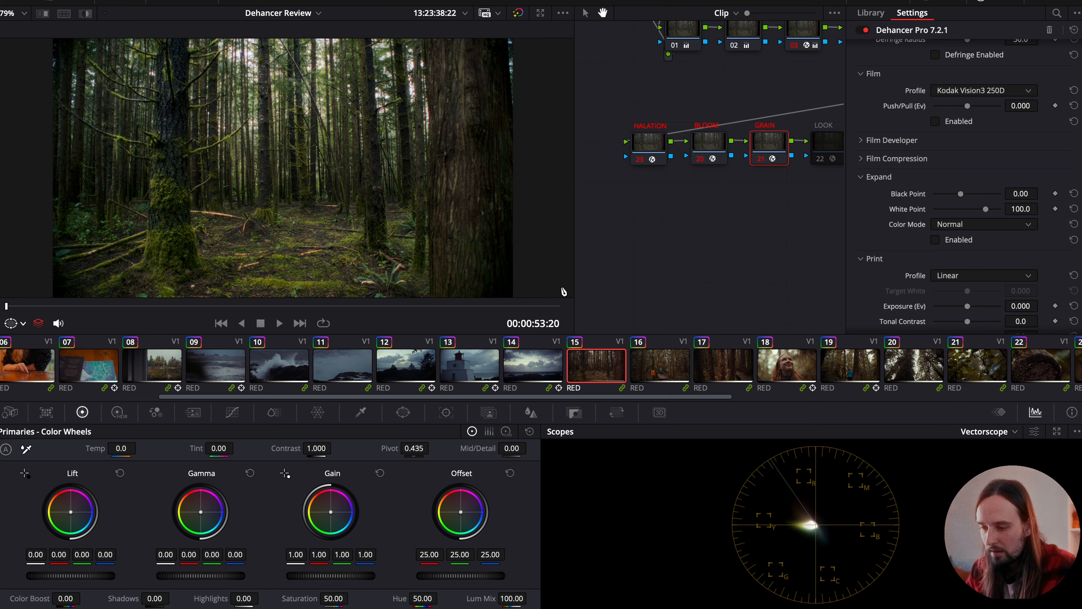
{"action": "key", "text": "super+f"}
{"action": "key", "text": "space"}
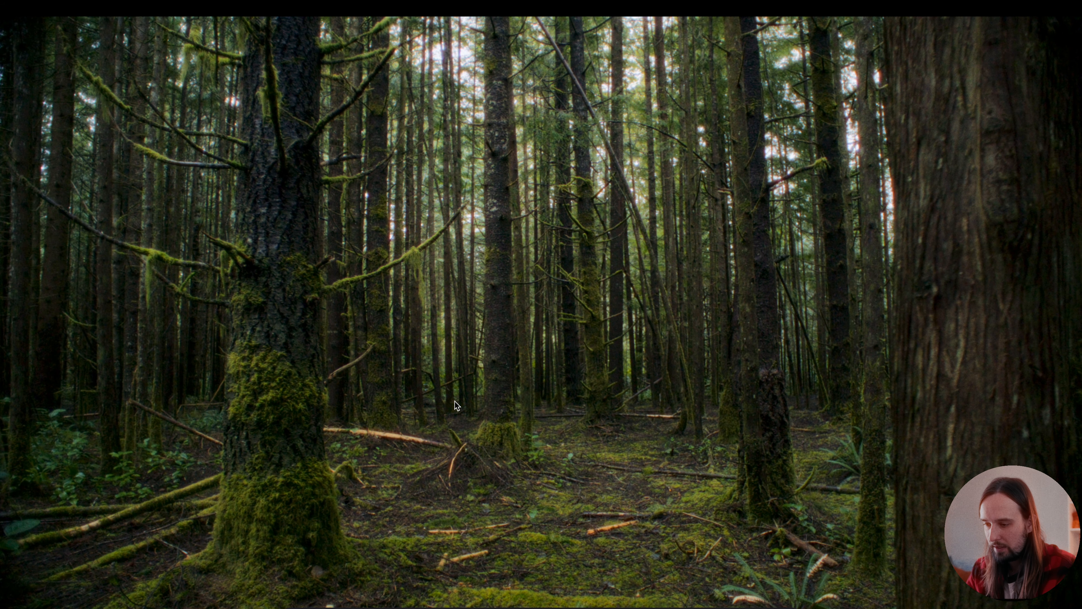
{"action": "key", "text": "Escape"}
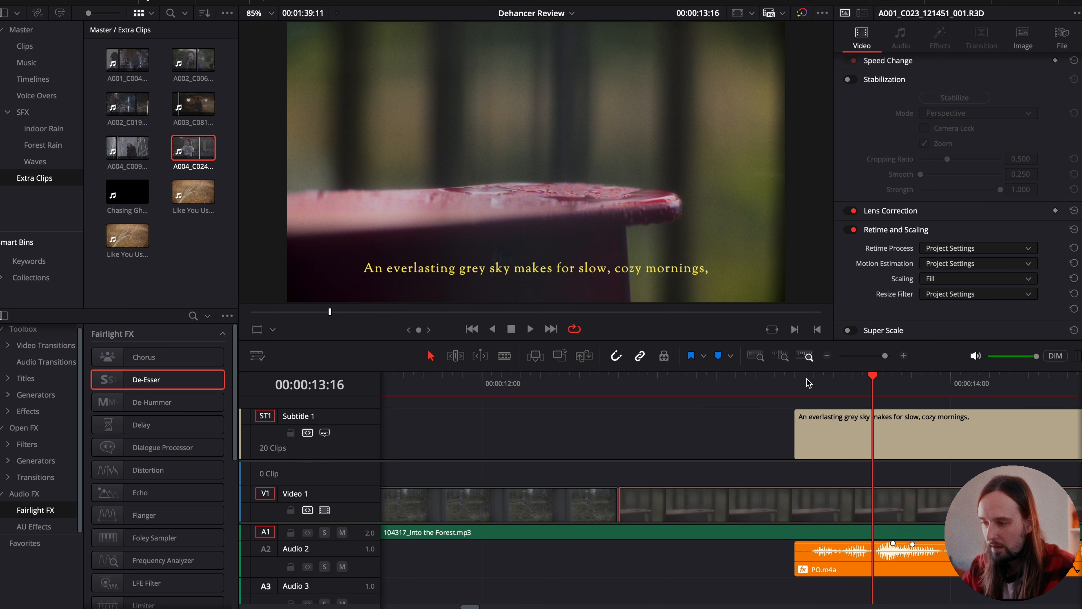
{"action": "scroll", "coordinate": [809, 382], "scroll_direction": "right", "scroll_amount": 5}
{"action": "scroll", "coordinate": [808, 383], "scroll_direction": "right", "scroll_amount": 3}
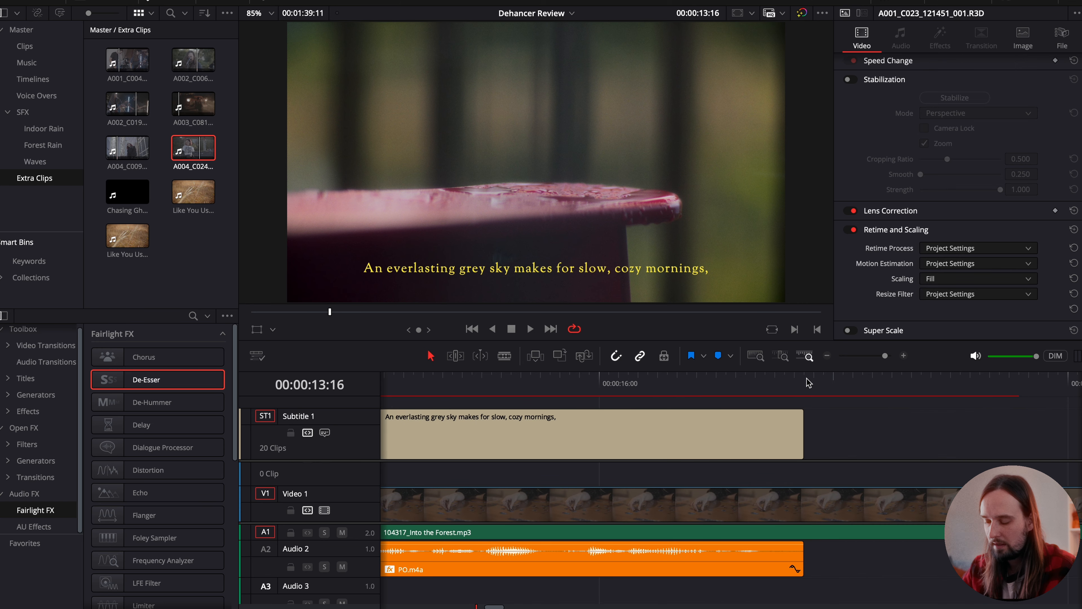
{"action": "key", "text": "super+f"}
{"action": "key", "text": "Escape"}
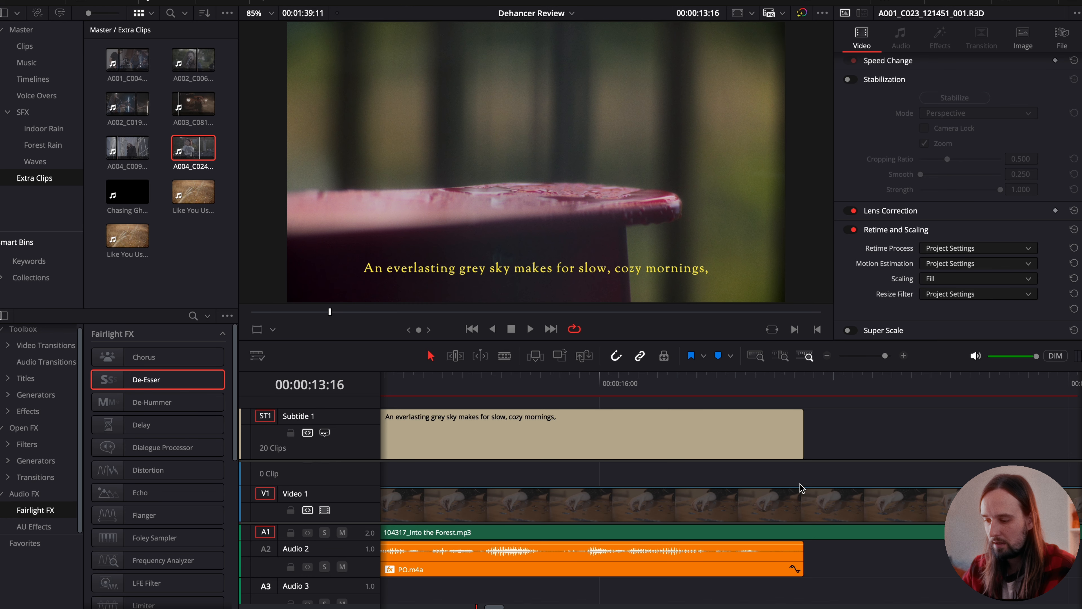
{"action": "key", "text": "shift+6"}
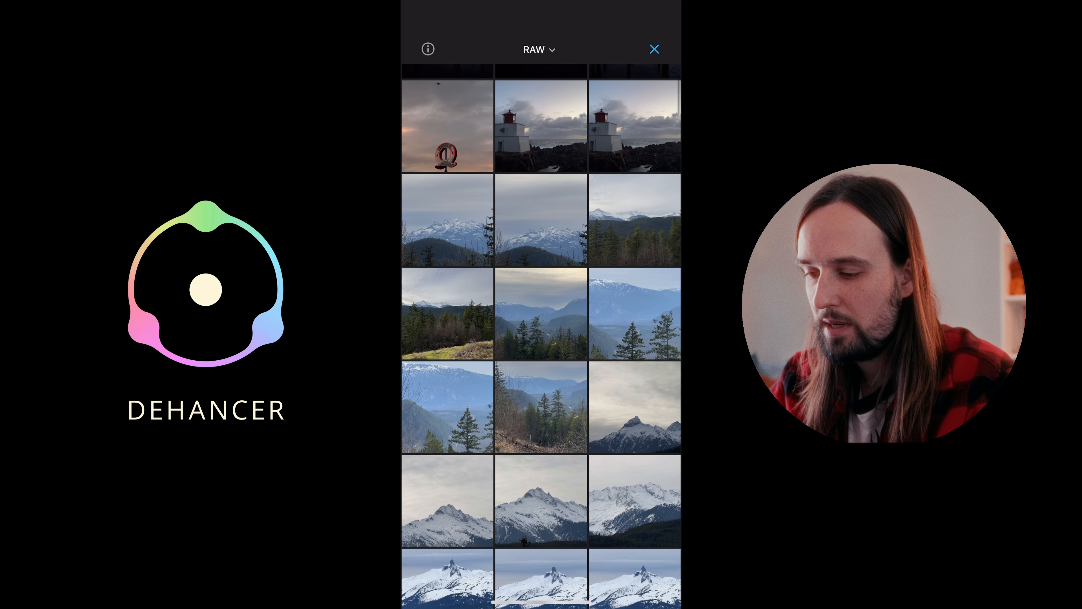
- Switch to the Dehancer mobile app and open the middle photo of the towers in fog from the RAW album
{"action": "scroll", "coordinate": [541, 337], "scroll_direction": "down", "scroll_amount": 15}
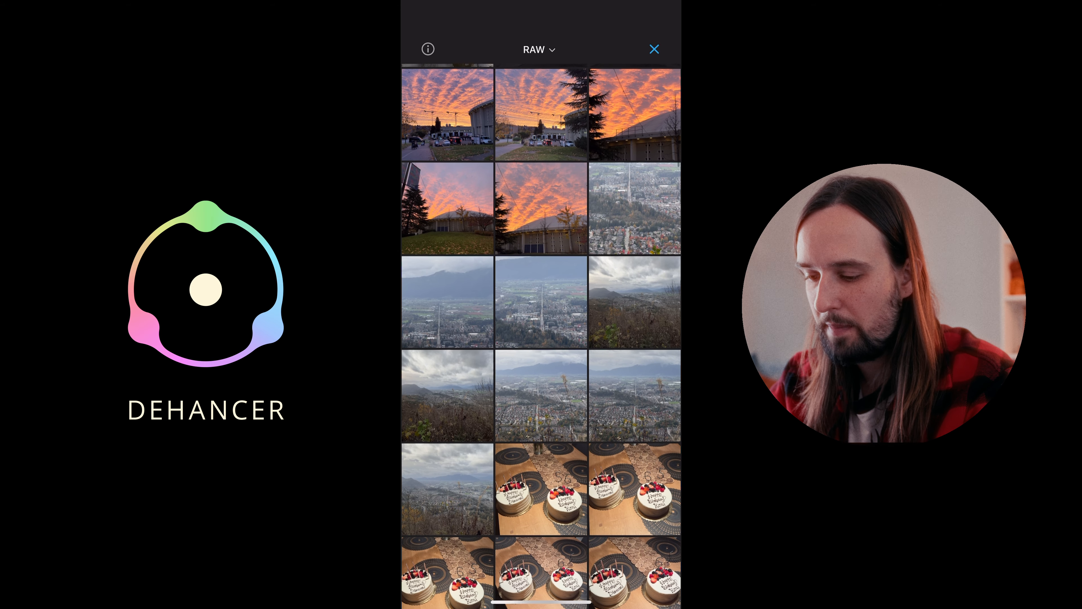
{"action": "scroll", "coordinate": [541, 336], "scroll_direction": "up", "scroll_amount": 2}
{"action": "scroll", "coordinate": [541, 336], "scroll_direction": "down", "scroll_amount": 5}
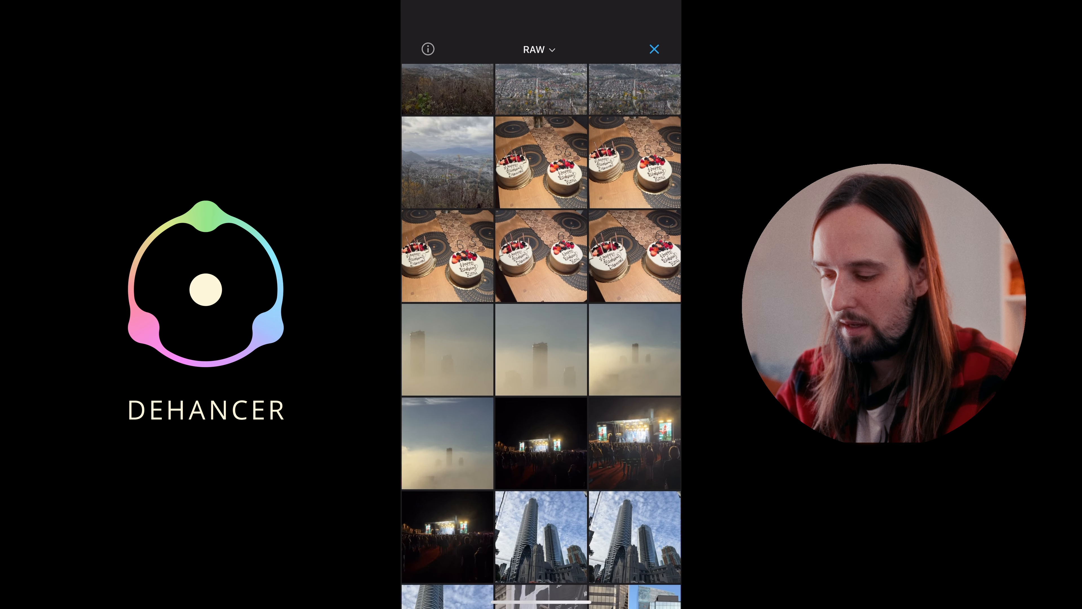
{"action": "scroll", "coordinate": [541, 337], "scroll_direction": "down", "scroll_amount": 2}
{"action": "scroll", "coordinate": [541, 336], "scroll_direction": "up", "scroll_amount": 1}
{"action": "left_click", "coordinate": [541, 317]}
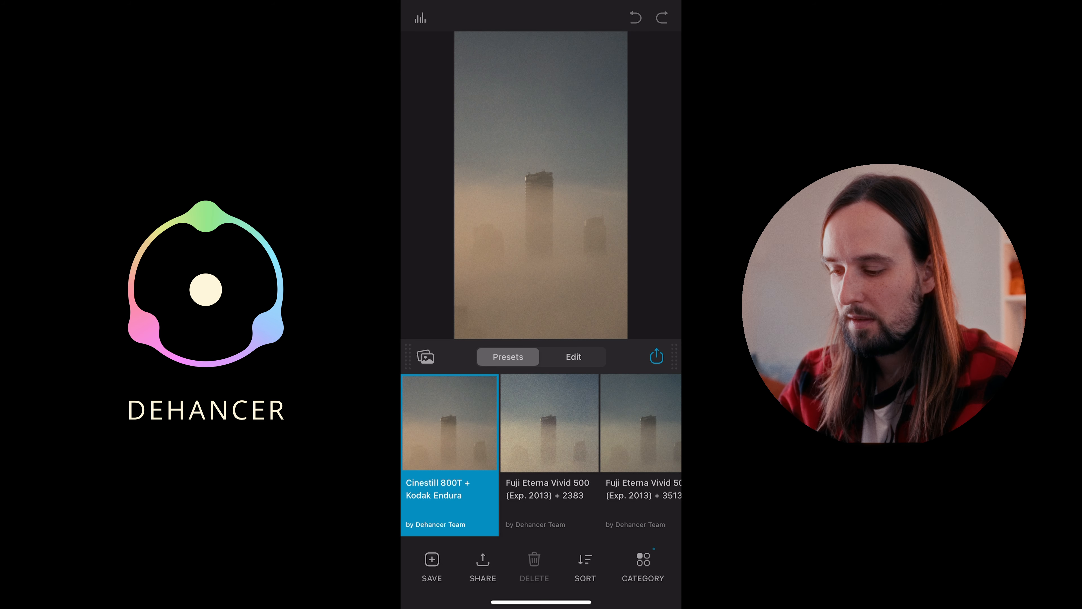
- Try the Fuji Eterna Vivid 500 + 2383, Fuji Eterna Vivid 500 + 3513 and Fuji Reala 500D + 2383 presets on the fog photo
{"action": "left_click", "coordinate": [549, 443]}
{"action": "left_click", "coordinate": [641, 443]}
{"action": "scroll", "coordinate": [541, 455], "scroll_direction": "right", "scroll_amount": 2}
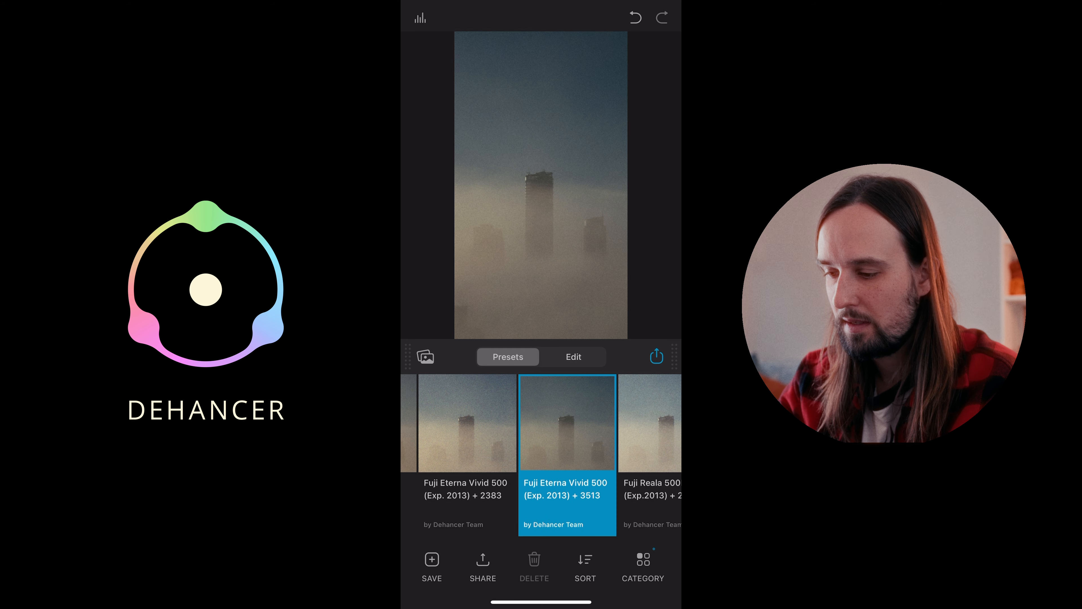
{"action": "left_click", "coordinate": [649, 443]}
{"action": "scroll", "coordinate": [541, 455], "scroll_direction": "right", "scroll_amount": 4}
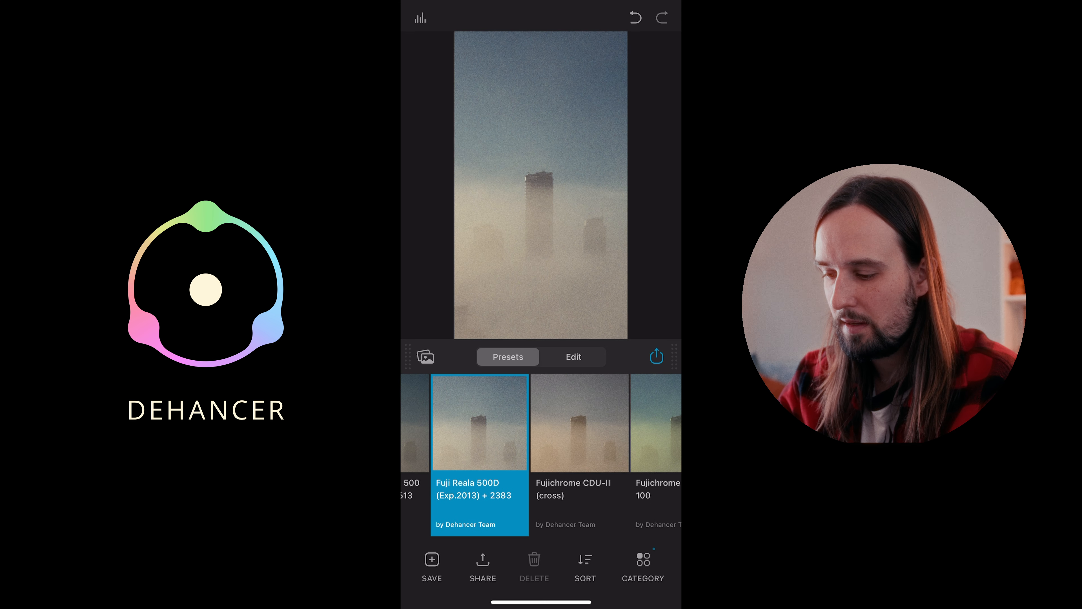
- Compare the Fujichrome CDU-II (cross) and Fujichrome Velvia 50 + 2383 presets on the fog photo and apply Fujicolor 100 + 3513
{"action": "left_click", "coordinate": [579, 443]}
{"action": "scroll", "coordinate": [541, 454], "scroll_direction": "right", "scroll_amount": 4}
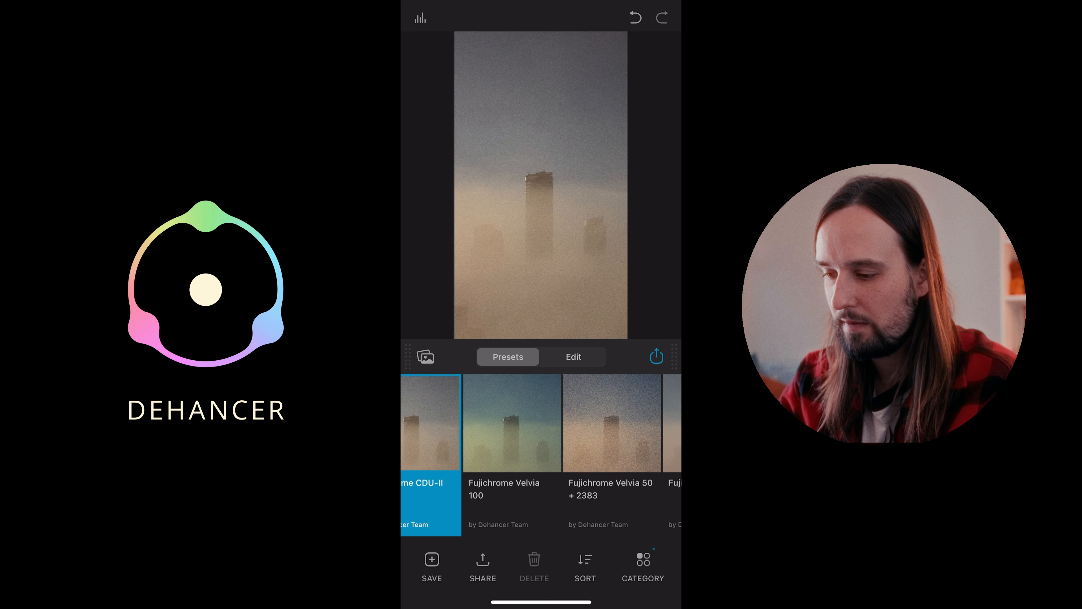
{"action": "left_click", "coordinate": [612, 443]}
{"action": "scroll", "coordinate": [541, 454], "scroll_direction": "right", "scroll_amount": 2}
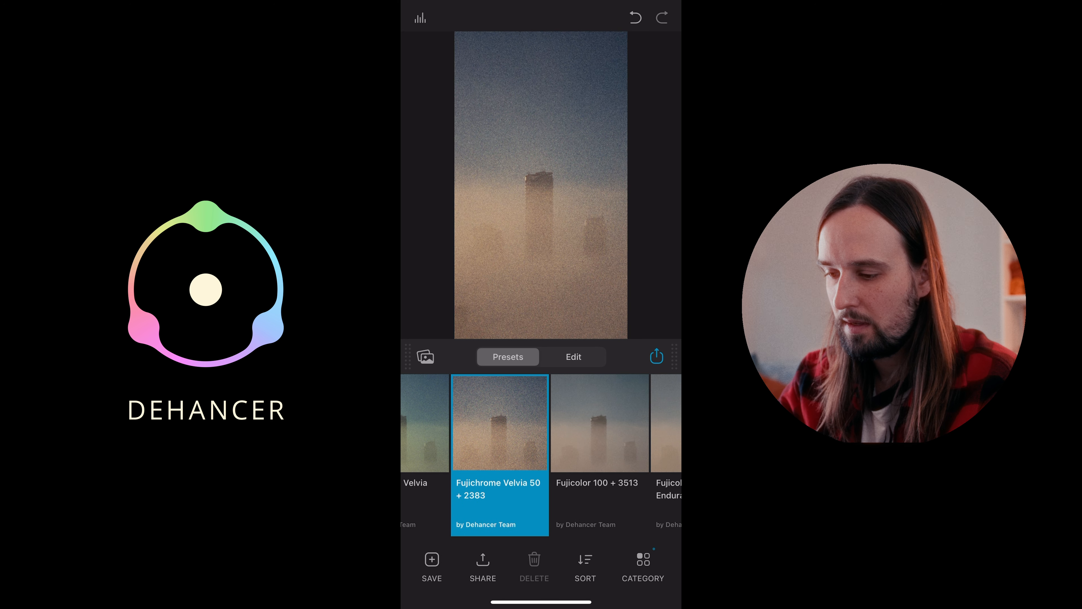
{"action": "left_click", "coordinate": [600, 443]}
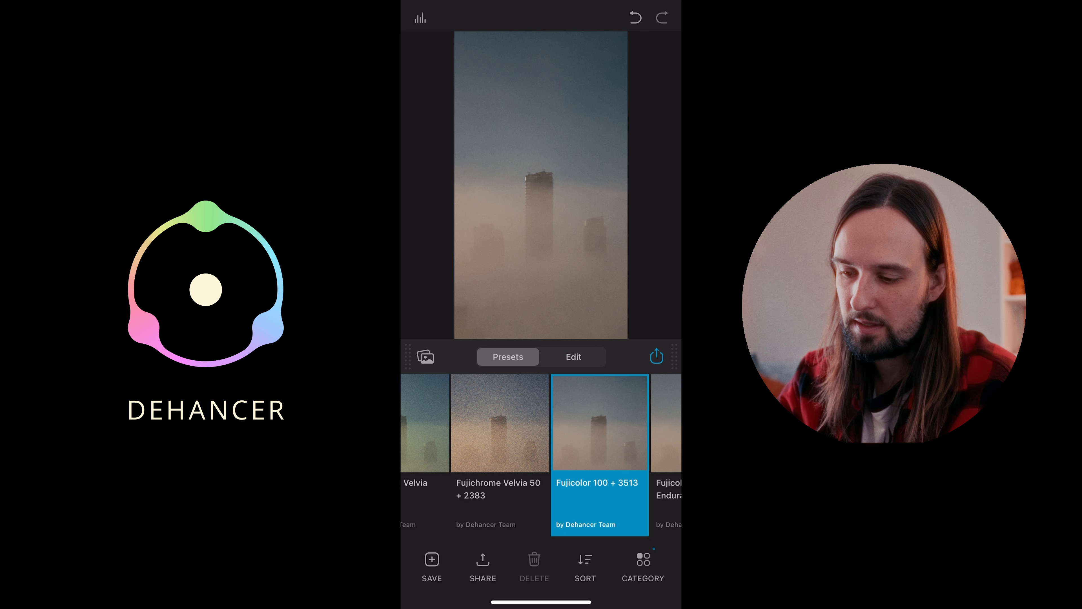
- Open the street photo of skyscrapers under a cloudy blue sky and apply the Fujicolor Print (Industrial) 100 + 3513 preset
{"action": "left_click", "coordinate": [426, 356]}
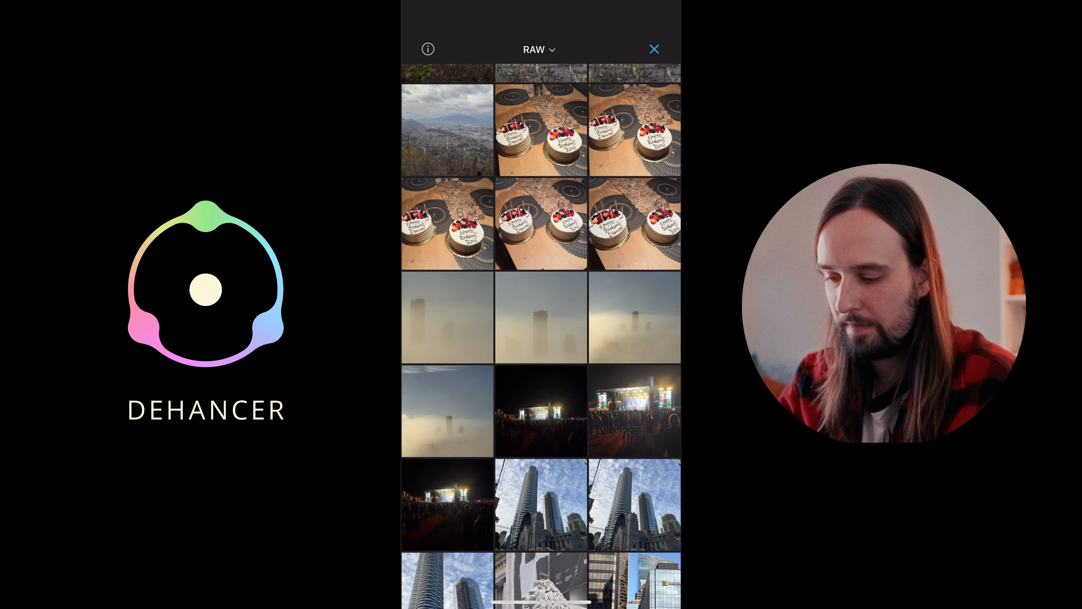
{"action": "scroll", "coordinate": [541, 336], "scroll_direction": "down", "scroll_amount": 5}
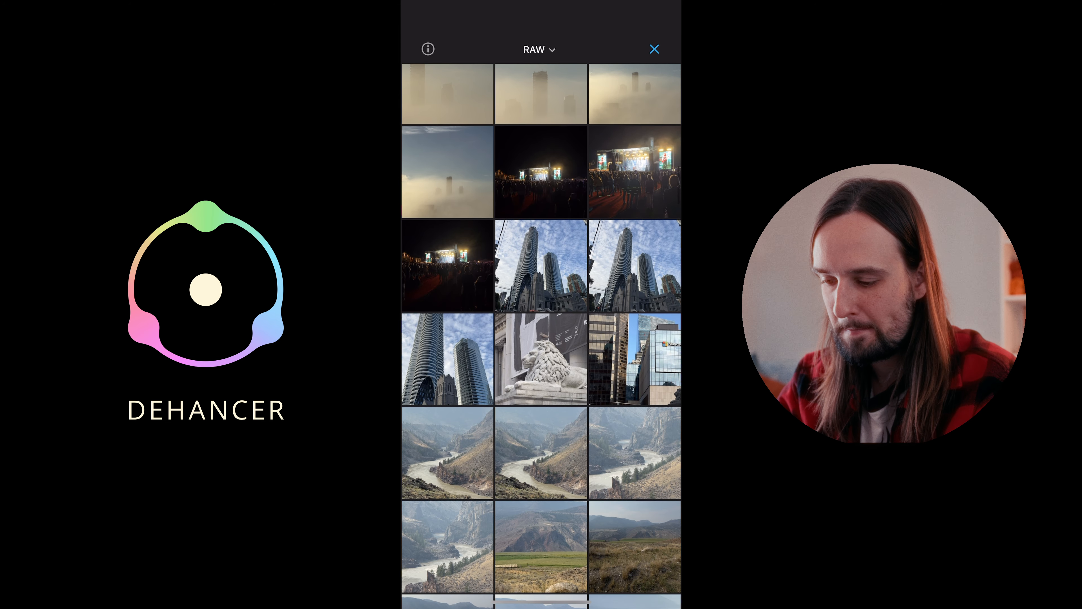
{"action": "left_click", "coordinate": [541, 453]}
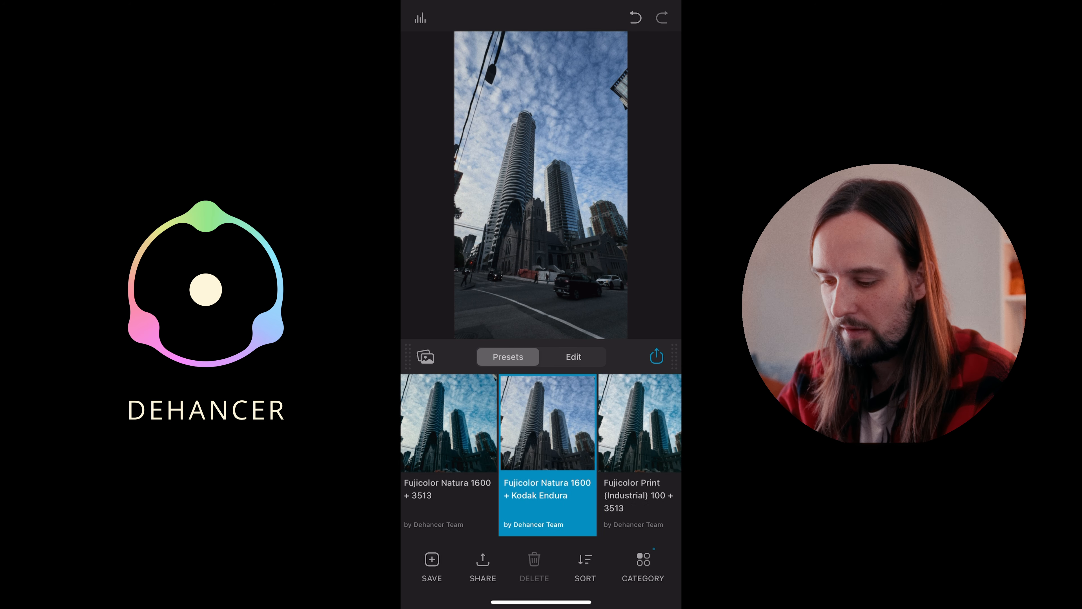
{"action": "scroll", "coordinate": [541, 455], "scroll_direction": "right", "scroll_amount": 2}
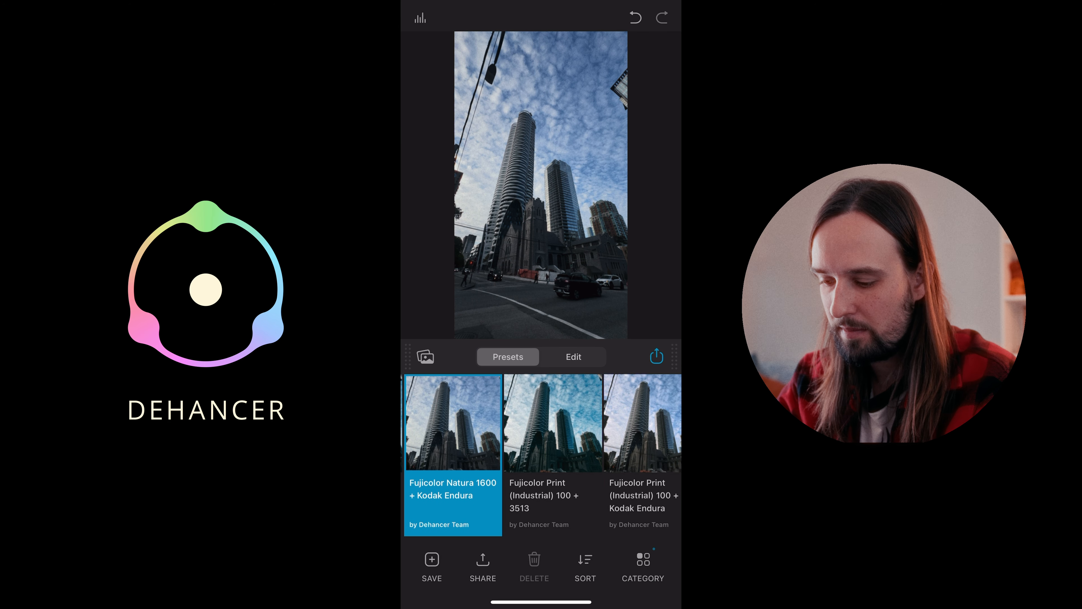
{"action": "left_click", "coordinate": [553, 454]}
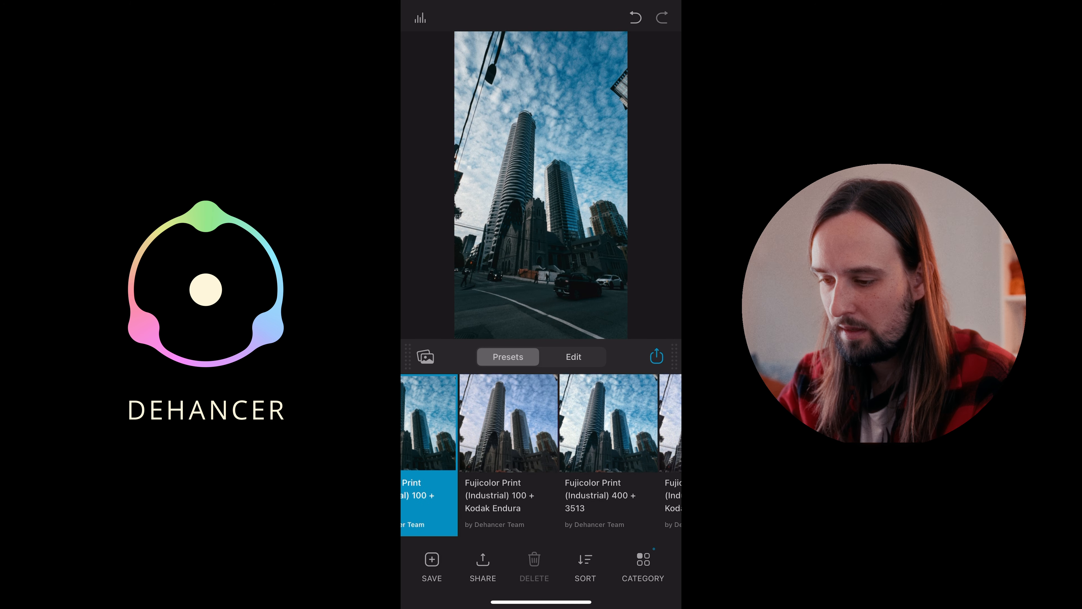
- Adjust the skyscraper photo's Print settings to Exposure -0.39, Color Density 63.23 and Target White -1.14
{"action": "left_click", "coordinate": [573, 356]}
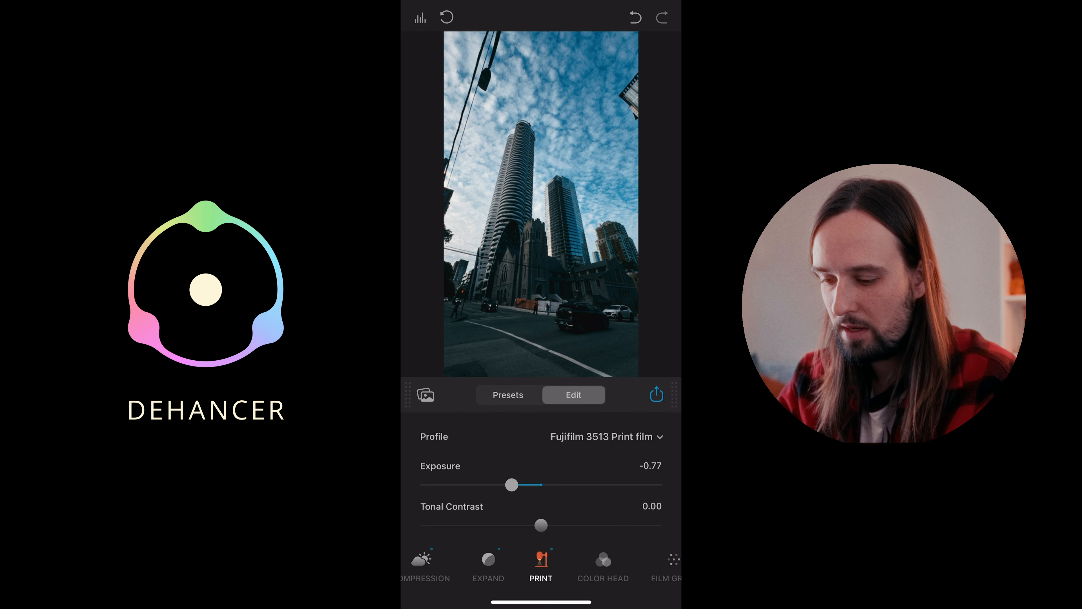
{"action": "mouse_move", "coordinate": [511, 485]}
{"action": "left_mouse_down"}
{"action": "mouse_move", "coordinate": [570, 487]}
{"action": "mouse_move", "coordinate": [515, 487]}
{"action": "mouse_move", "coordinate": [527, 487]}
{"action": "left_mouse_up"}
{"action": "scroll", "coordinate": [541, 482], "scroll_direction": "down", "scroll_amount": 2}
{"action": "scroll", "coordinate": [541, 477], "scroll_direction": "down", "scroll_amount": 4}
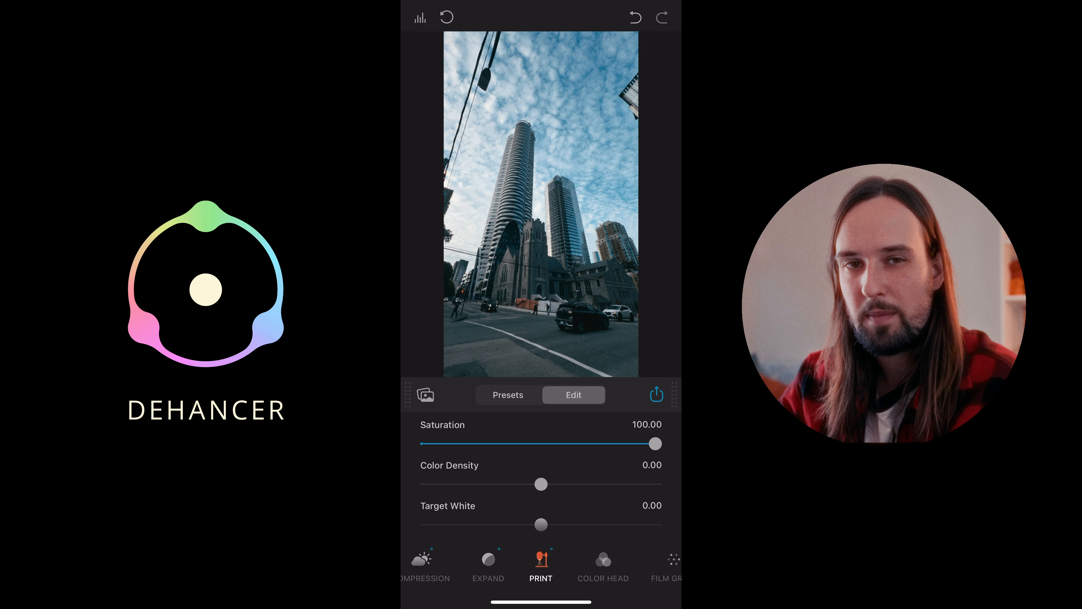
{"action": "left_click_drag", "start_coordinate": [541, 483], "coordinate": [600, 483]}
{"action": "scroll", "coordinate": [541, 469], "scroll_direction": "down", "scroll_amount": 2}
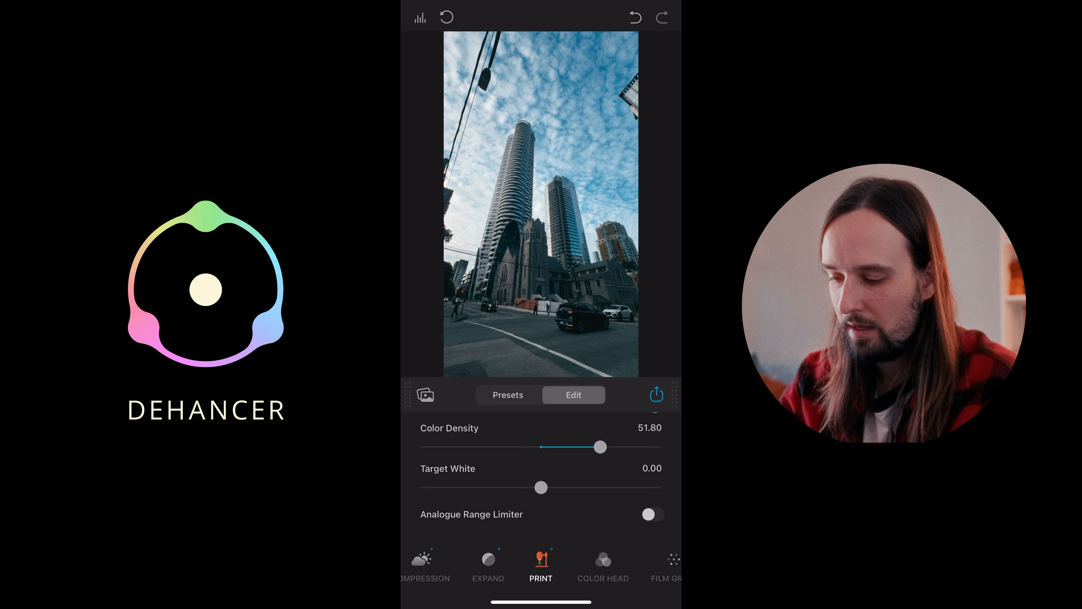
{"action": "scroll", "coordinate": [541, 469], "scroll_direction": "down", "scroll_amount": 1}
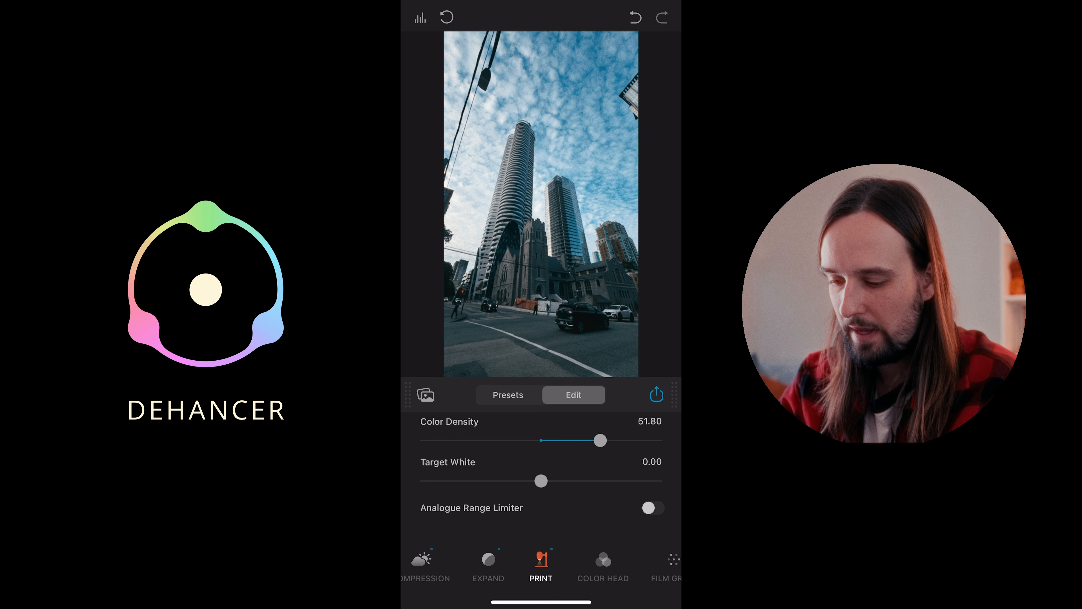
{"action": "left_click_drag", "start_coordinate": [541, 480], "coordinate": [475, 481]}
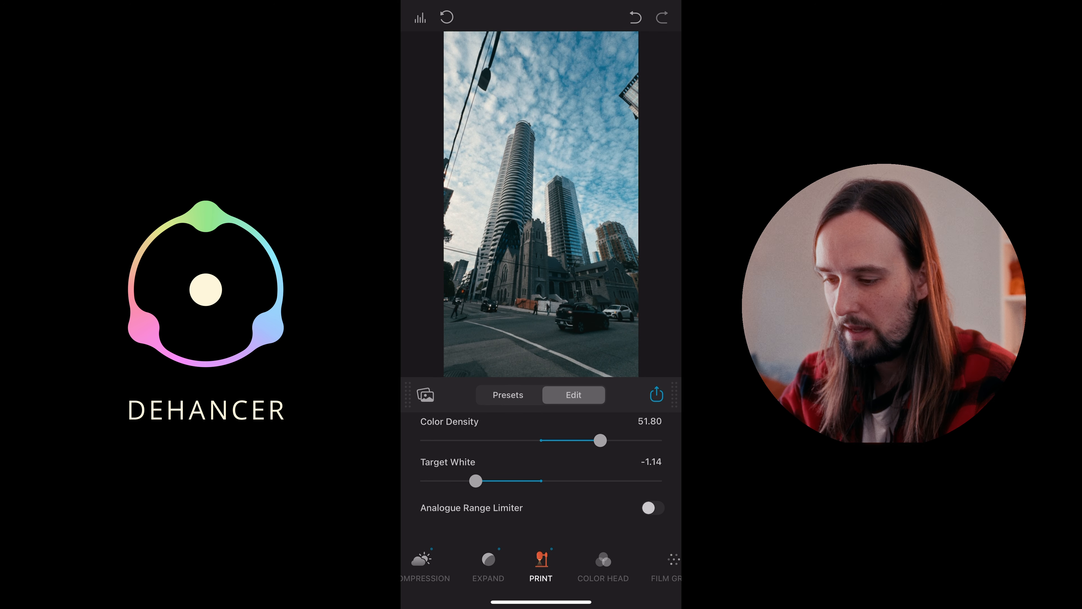
{"action": "left_click_drag", "start_coordinate": [600, 440], "coordinate": [613, 441]}
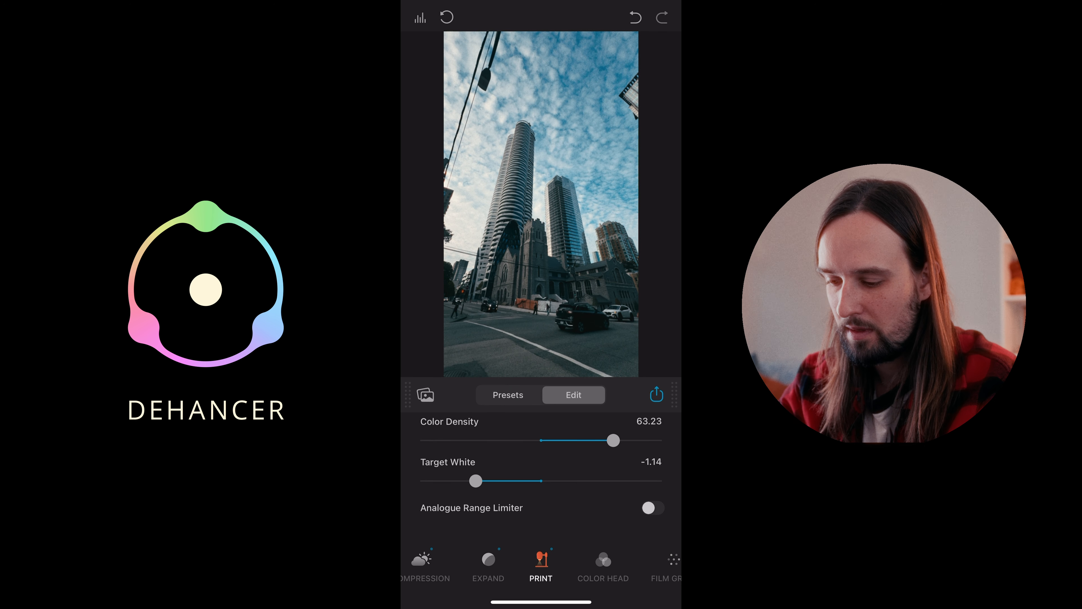
- Set the Print Exposure to 0.26 and the Tonal Contrast to 6.48 for the skyscraper photo
{"action": "scroll", "coordinate": [541, 469], "scroll_direction": "up", "scroll_amount": 5}
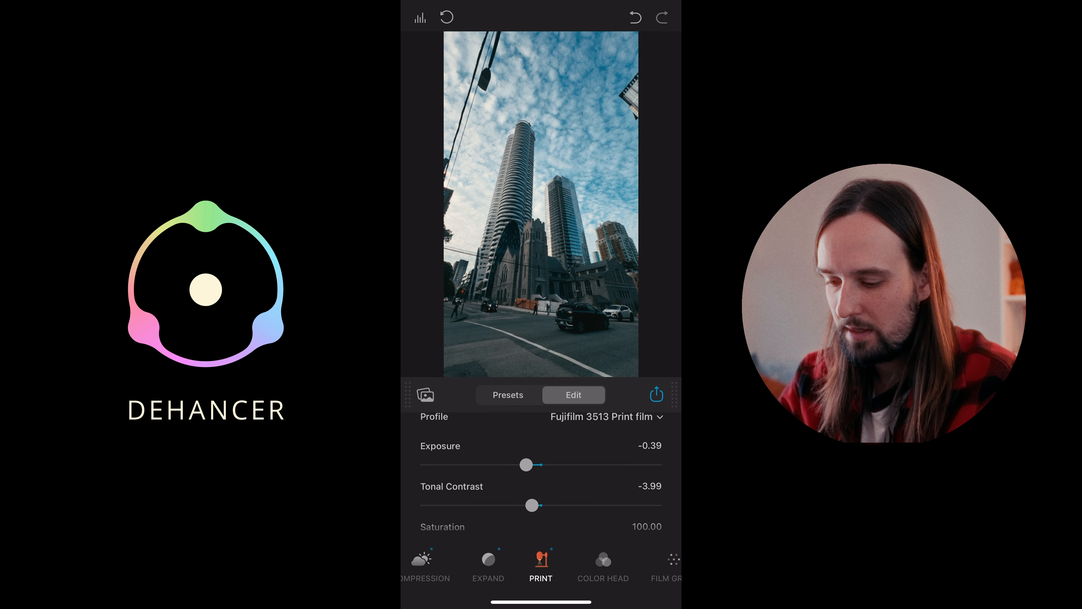
{"action": "left_click_drag", "start_coordinate": [540, 505], "coordinate": [521, 504]}
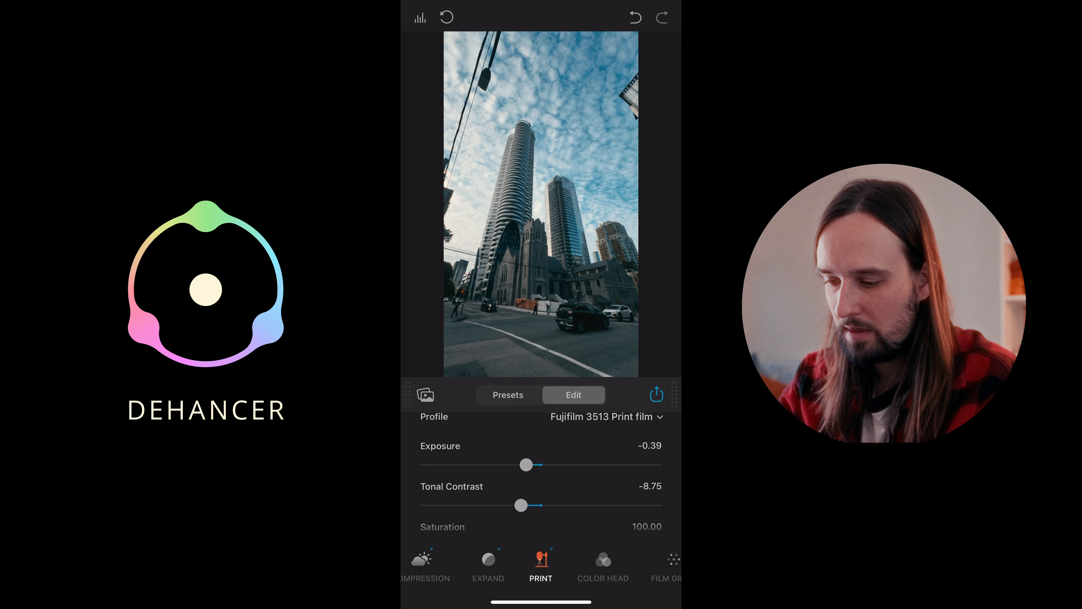
{"action": "scroll", "coordinate": [541, 473], "scroll_direction": "up", "scroll_amount": 1}
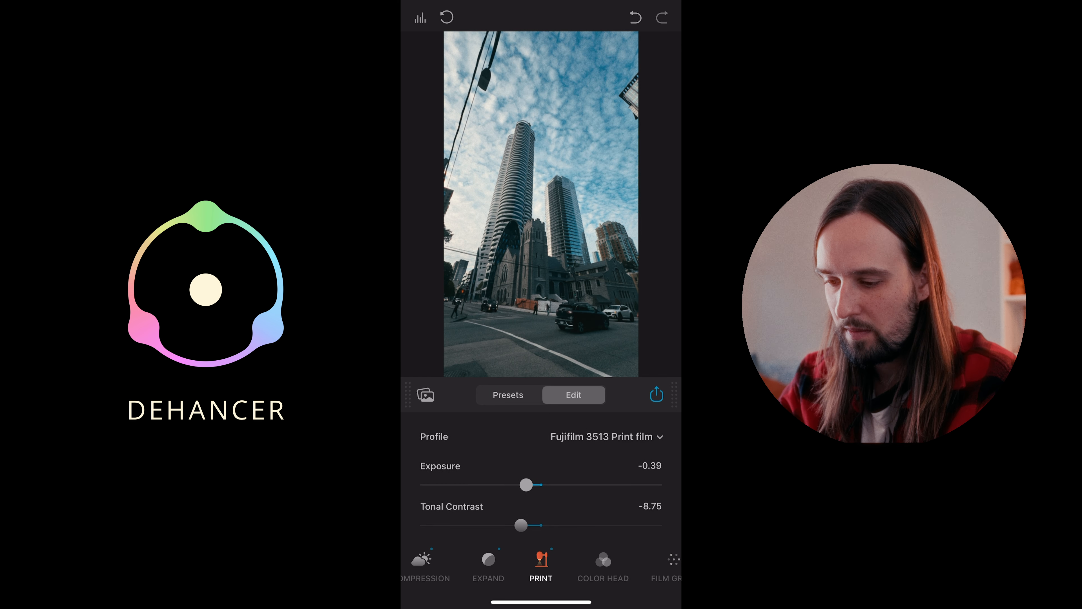
{"action": "left_click_drag", "start_coordinate": [531, 485], "coordinate": [546, 484]}
{"action": "left_click_drag", "start_coordinate": [521, 525], "coordinate": [550, 525]}
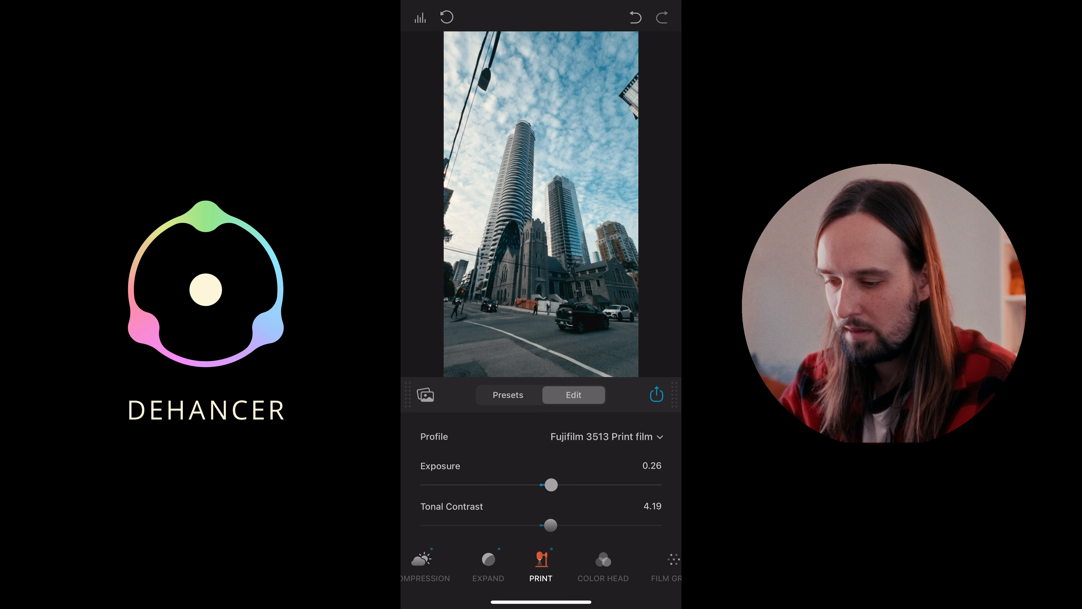
- Change the skyscraper photo's Print profile to Kodak 2383 Print Film and review its remaining print settings
{"action": "left_click", "coordinate": [606, 437]}
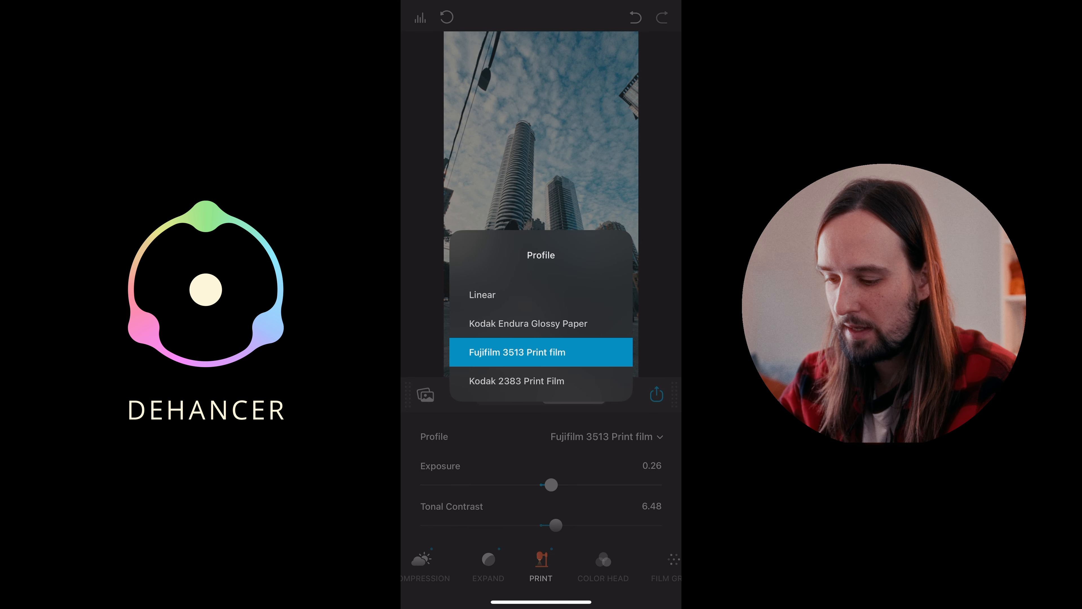
{"action": "left_click", "coordinate": [541, 352]}
{"action": "left_click", "coordinate": [601, 436]}
{"action": "left_click", "coordinate": [541, 379]}
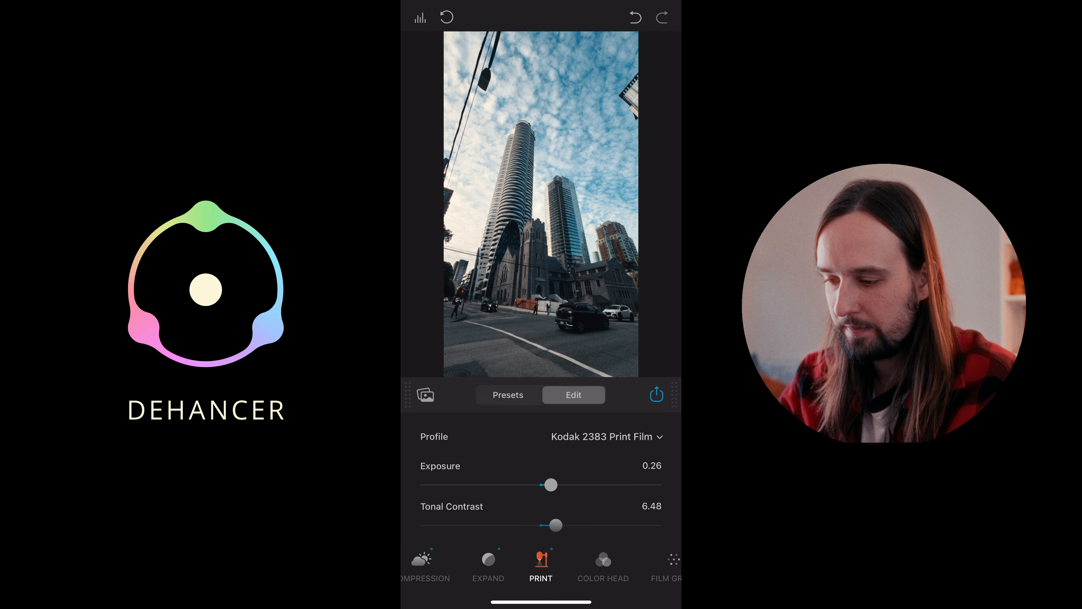
{"action": "scroll", "coordinate": [541, 483], "scroll_direction": "down", "scroll_amount": 1}
{"action": "scroll", "coordinate": [541, 482], "scroll_direction": "up", "scroll_amount": 1}
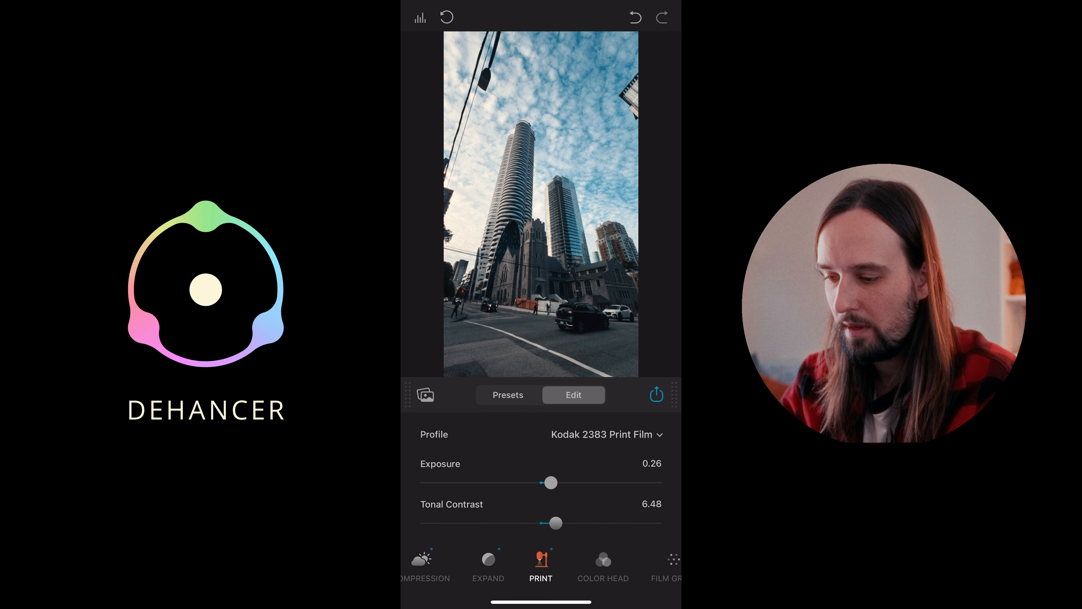
{"action": "scroll", "coordinate": [541, 482], "scroll_direction": "down", "scroll_amount": 2}
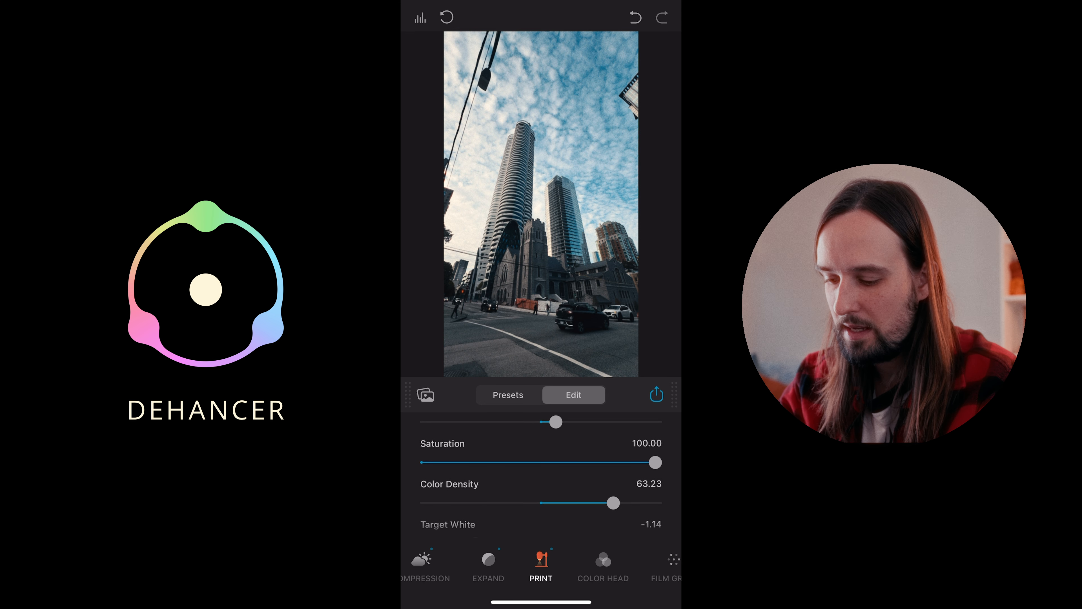
- Set the Film Grain profile of the skyscraper photo to 65 mm ISO 50
{"action": "left_click", "coordinate": [488, 565]}
{"action": "left_click", "coordinate": [602, 565]}
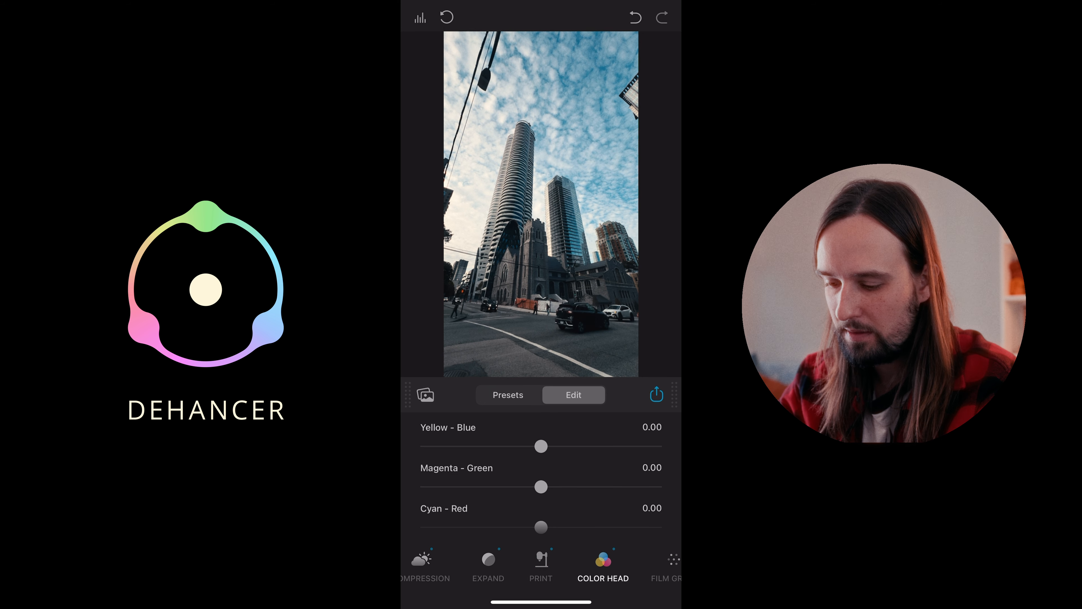
{"action": "left_click", "coordinate": [667, 564]}
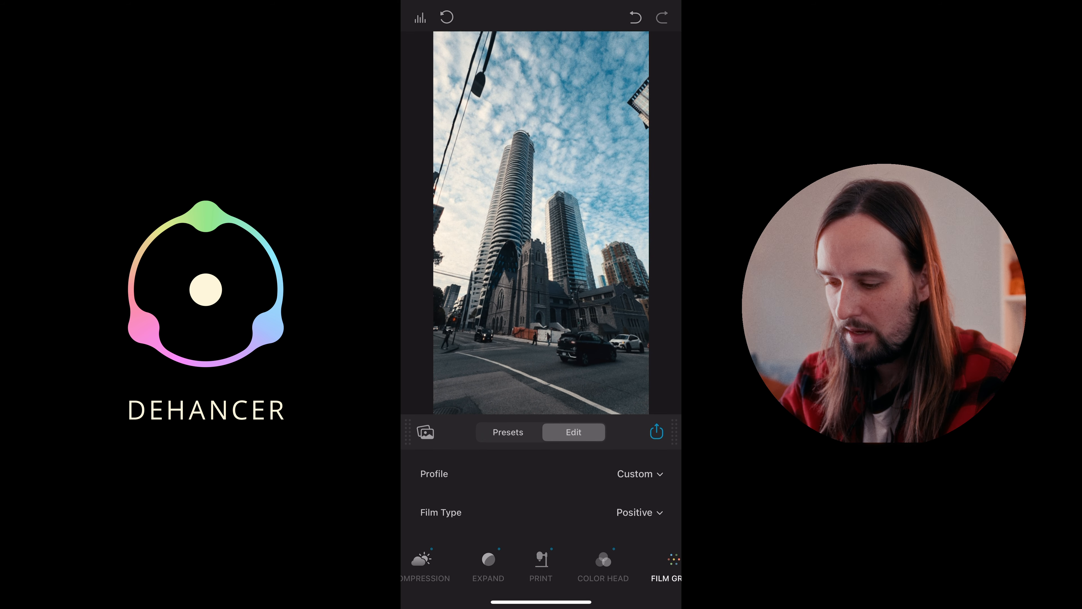
{"action": "left_click", "coordinate": [639, 473]}
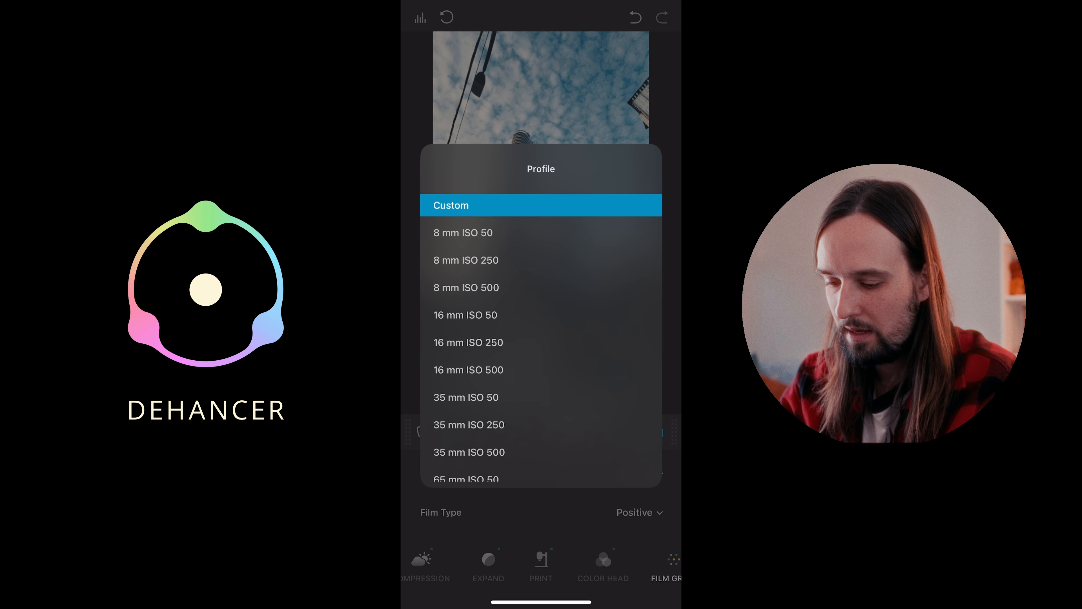
{"action": "scroll", "coordinate": [541, 341], "scroll_direction": "down", "scroll_amount": 2}
{"action": "left_click", "coordinate": [541, 415]}
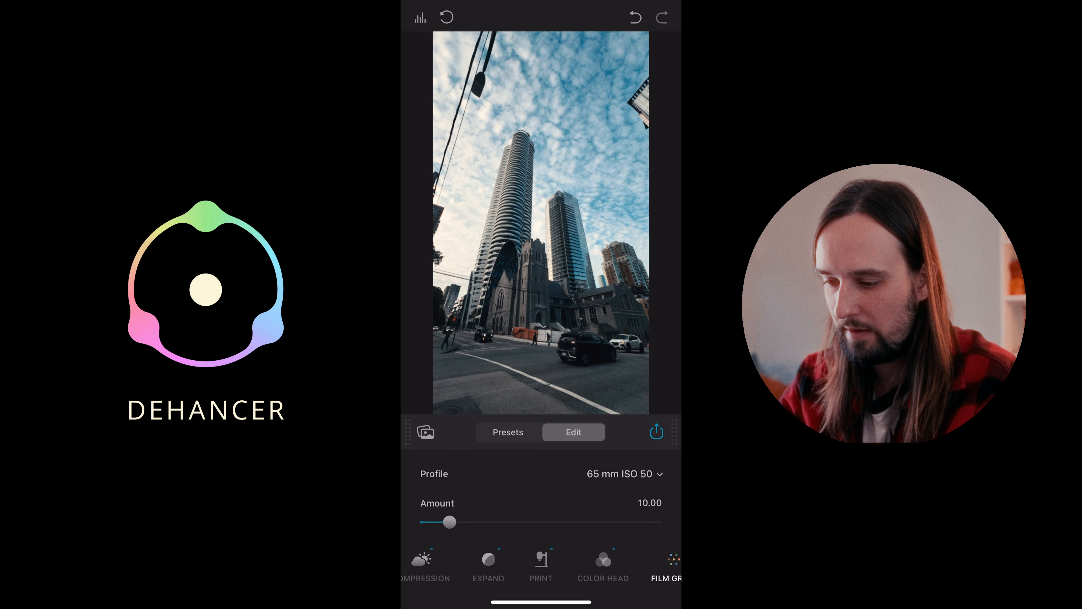
{"action": "scroll", "coordinate": [541, 496], "scroll_direction": "down", "scroll_amount": 1}
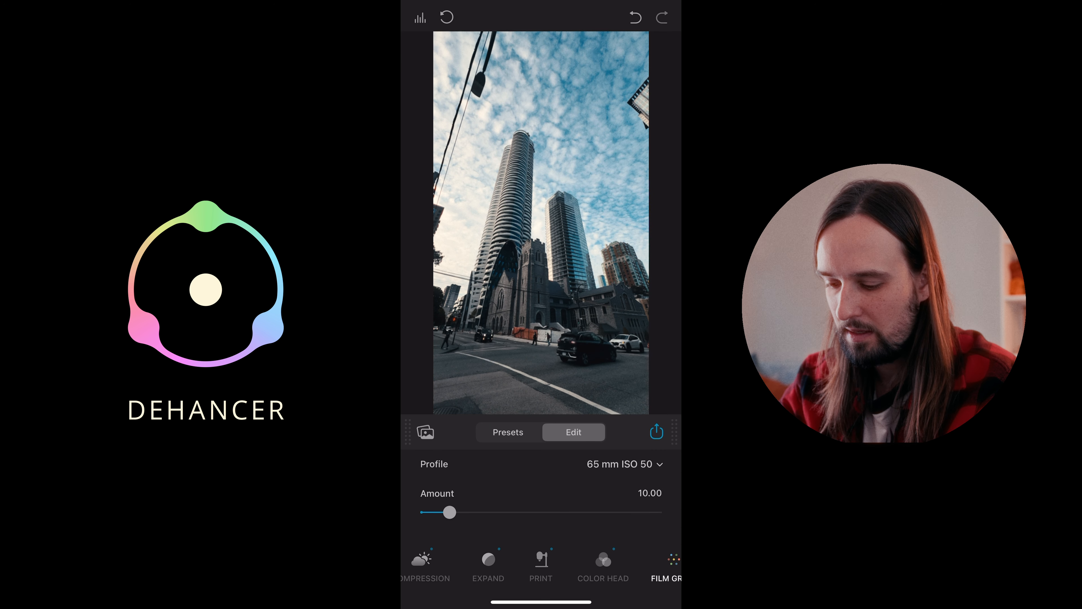
- Raise the Developer Contrast Boost to 13.90 for the skyscraper photo
{"action": "scroll", "coordinate": [541, 564], "scroll_direction": "left", "scroll_amount": 2}
{"action": "left_click", "coordinate": [436, 565]}
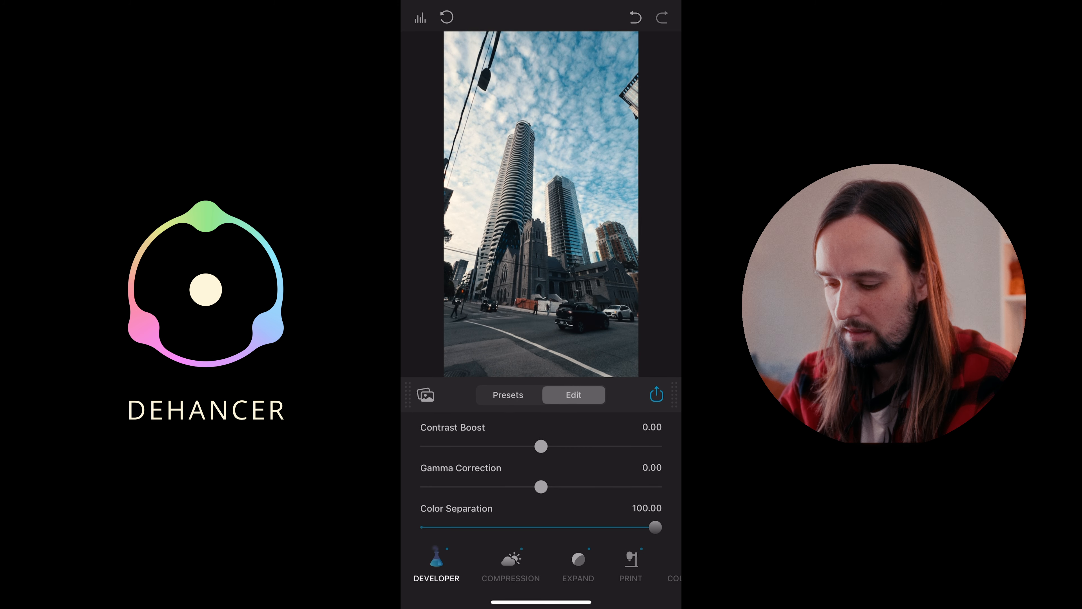
{"action": "mouse_move", "coordinate": [541, 446]}
{"action": "left_mouse_down"}
{"action": "mouse_move", "coordinate": [573, 446]}
{"action": "mouse_move", "coordinate": [556, 446]}
{"action": "left_mouse_up"}
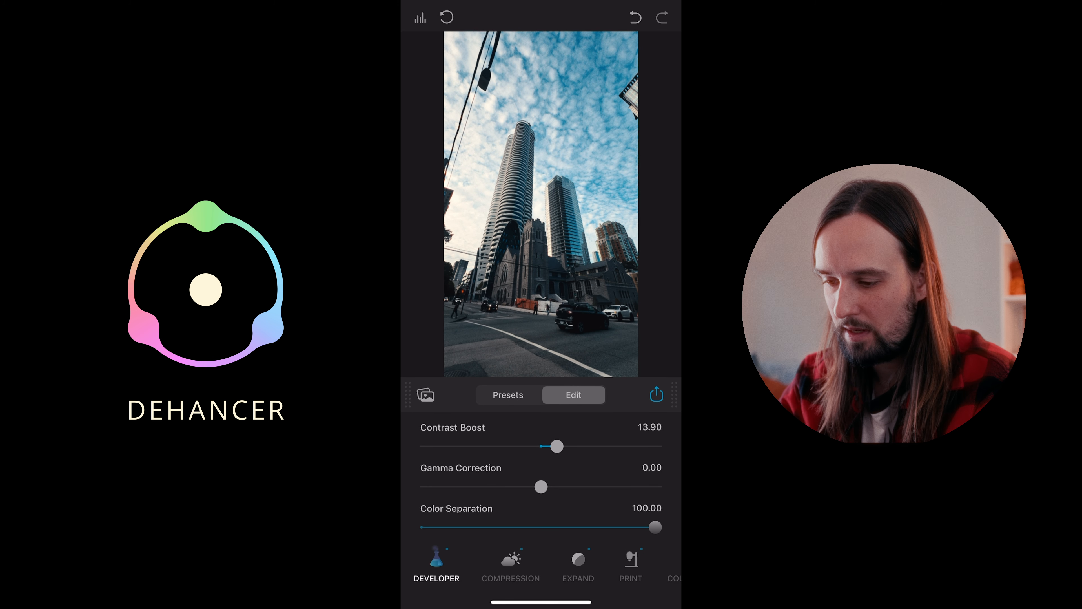
{"action": "scroll", "coordinate": [541, 486], "scroll_direction": "down", "scroll_amount": 2}
- Set the Expand Black Point to 4.09 and the White Point to 89.49
{"action": "left_click", "coordinate": [578, 565]}
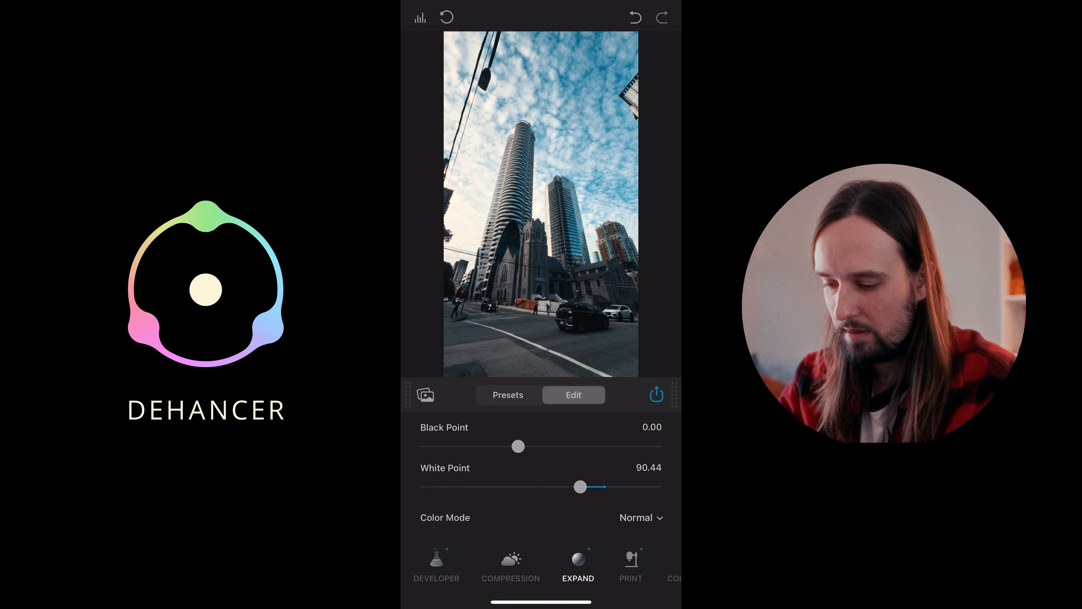
{"action": "left_click_drag", "start_coordinate": [518, 446], "coordinate": [537, 446]}
{"action": "mouse_move", "coordinate": [580, 486]}
{"action": "left_mouse_down"}
{"action": "mouse_move", "coordinate": [562, 486]}
{"action": "mouse_move", "coordinate": [572, 486]}
{"action": "left_mouse_up"}
{"action": "left_click_drag", "start_coordinate": [576, 486], "coordinate": [577, 486]}
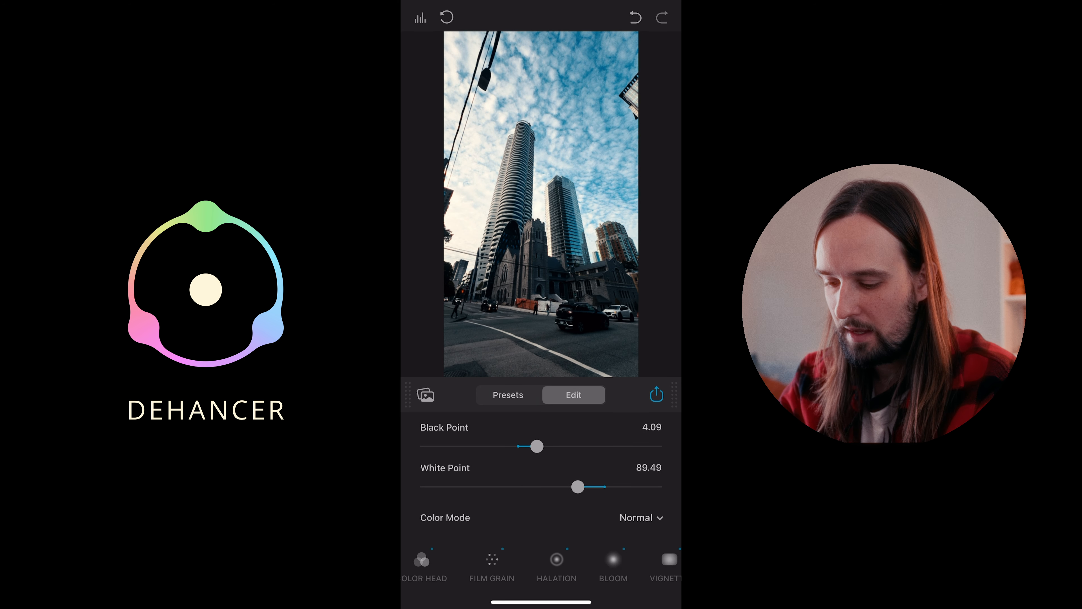
- Try a stronger Halation and the 35 mm / Super 35 No Remjet profile, settling on 65 mm / 70 mm No Remjet with a much lower Amplify
{"action": "scroll", "coordinate": [541, 565], "scroll_direction": "right", "scroll_amount": 1}
{"action": "scroll", "coordinate": [541, 565], "scroll_direction": "right", "scroll_amount": 1}
{"action": "scroll", "coordinate": [541, 565], "scroll_direction": "left", "scroll_amount": 1}
{"action": "left_click", "coordinate": [476, 565]}
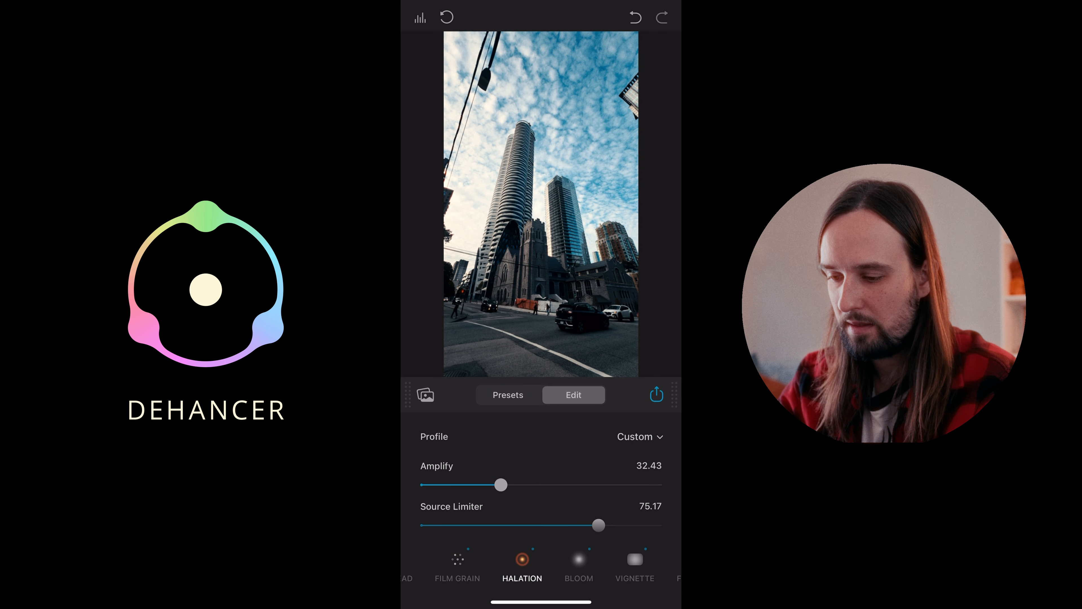
{"action": "left_click_drag", "start_coordinate": [501, 484], "coordinate": [560, 485]}
{"action": "left_click", "coordinate": [639, 437]}
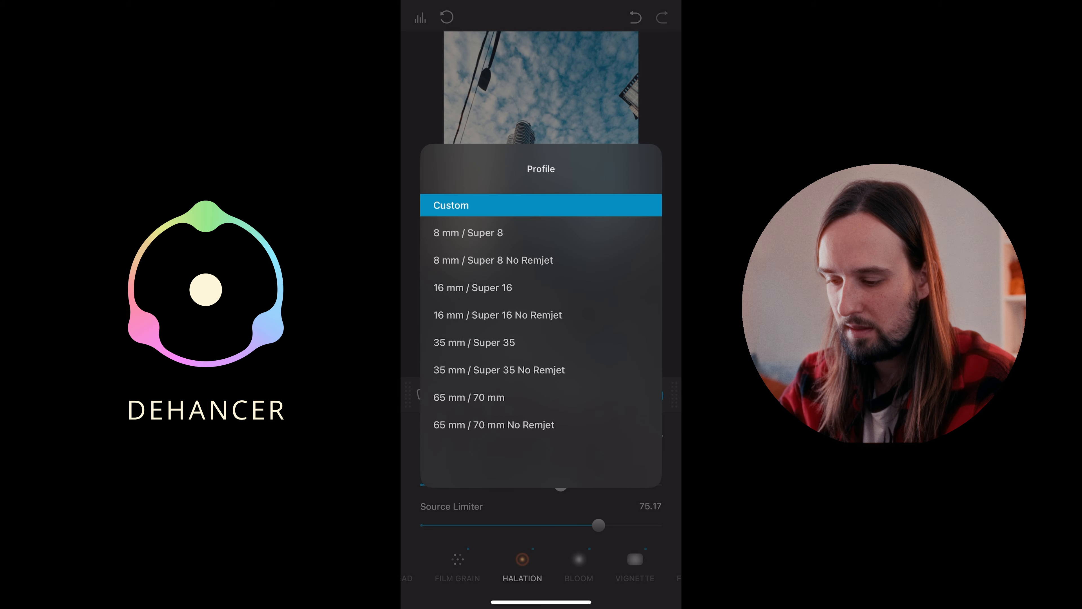
{"action": "left_click", "coordinate": [499, 369]}
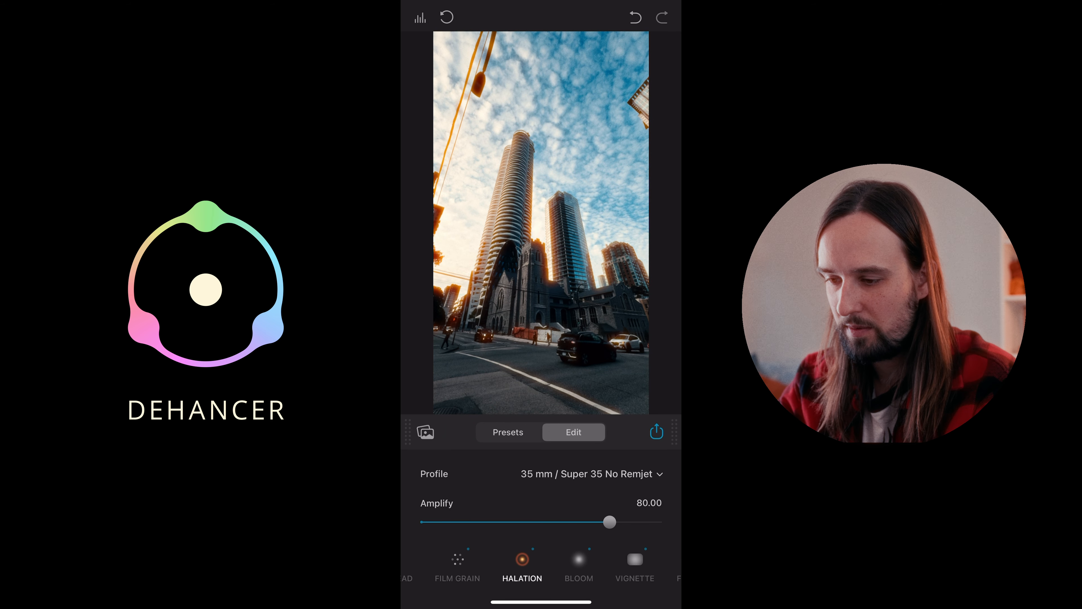
{"action": "left_click", "coordinate": [592, 474]}
{"action": "left_click", "coordinate": [496, 424]}
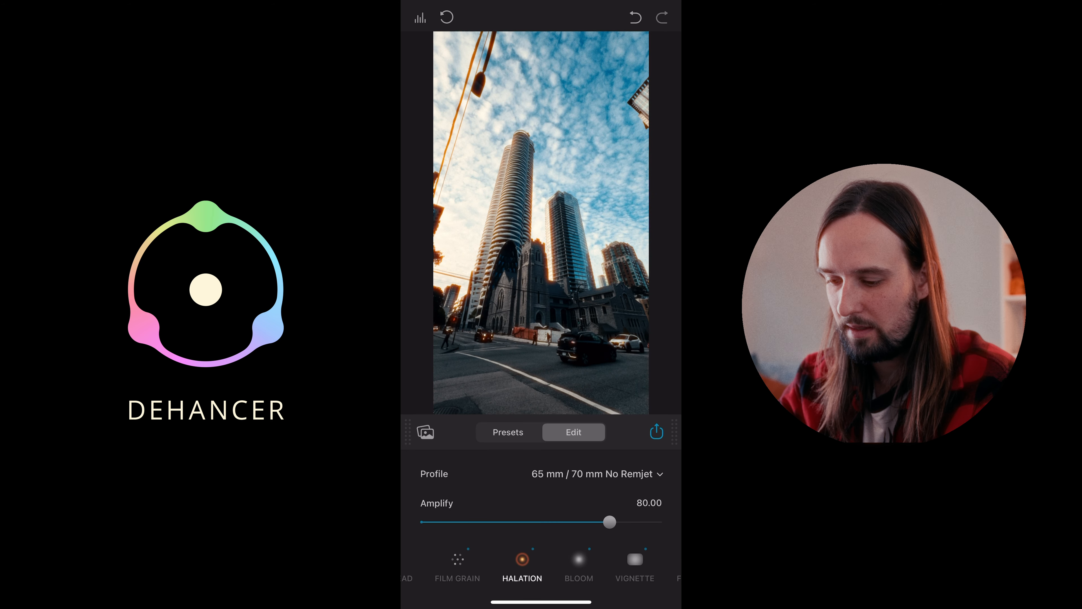
{"action": "left_click_drag", "start_coordinate": [609, 521], "coordinate": [446, 522]}
{"action": "scroll", "coordinate": [541, 497], "scroll_direction": "down", "scroll_amount": 1}
- Reduce the Bloom Amplify and darken the Vignette by lowering its Exposure further
{"action": "left_click", "coordinate": [578, 566]}
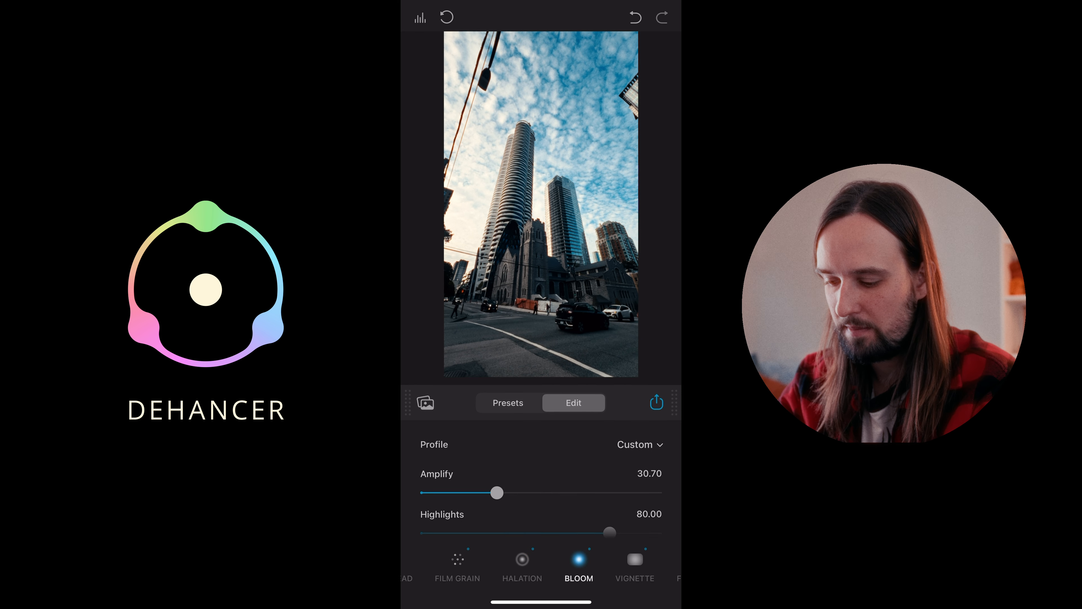
{"action": "left_click_drag", "start_coordinate": [493, 485], "coordinate": [466, 485]}
{"action": "scroll", "coordinate": [541, 490], "scroll_direction": "down", "scroll_amount": 5}
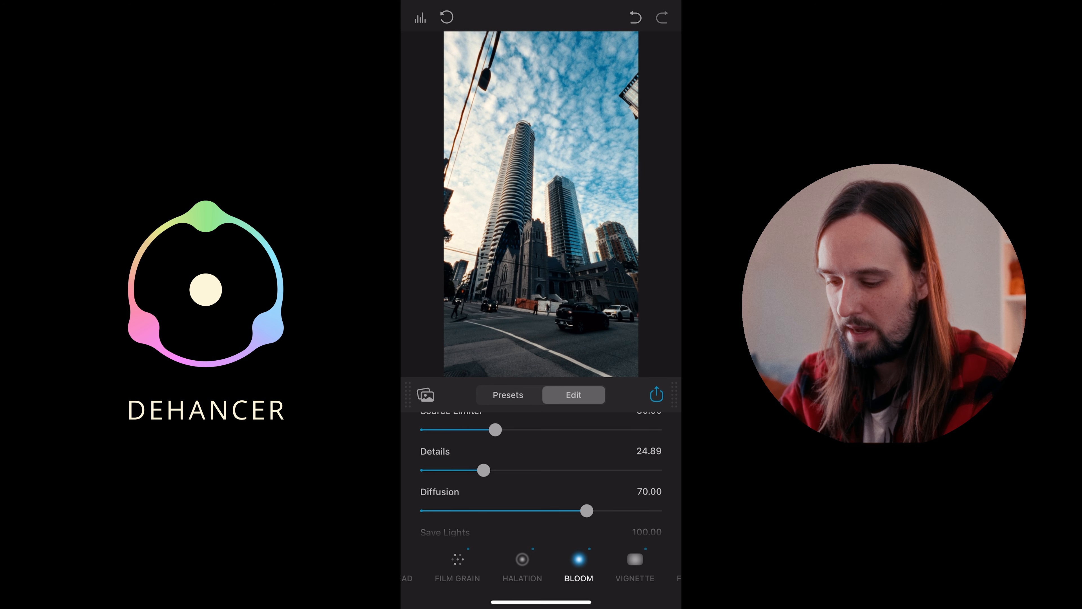
{"action": "left_click", "coordinate": [635, 566]}
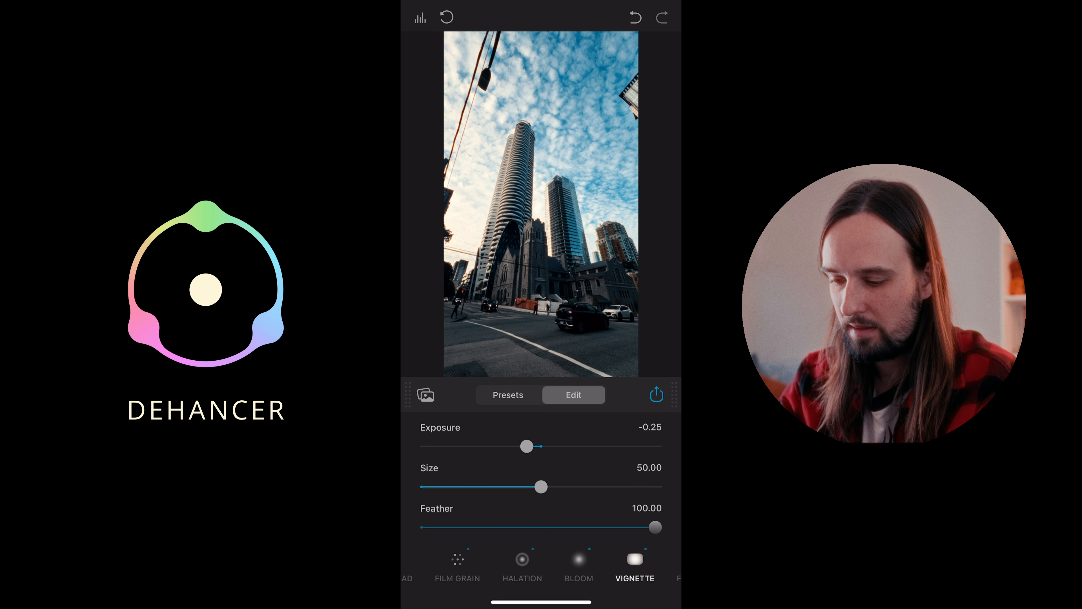
{"action": "left_click_drag", "start_coordinate": [527, 445], "coordinate": [508, 446]}
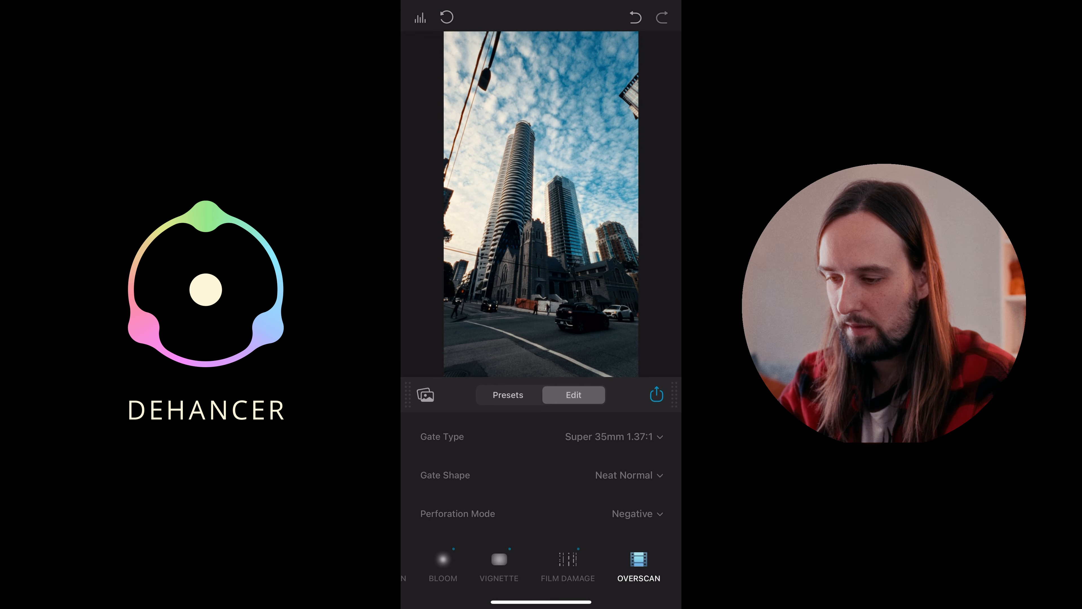